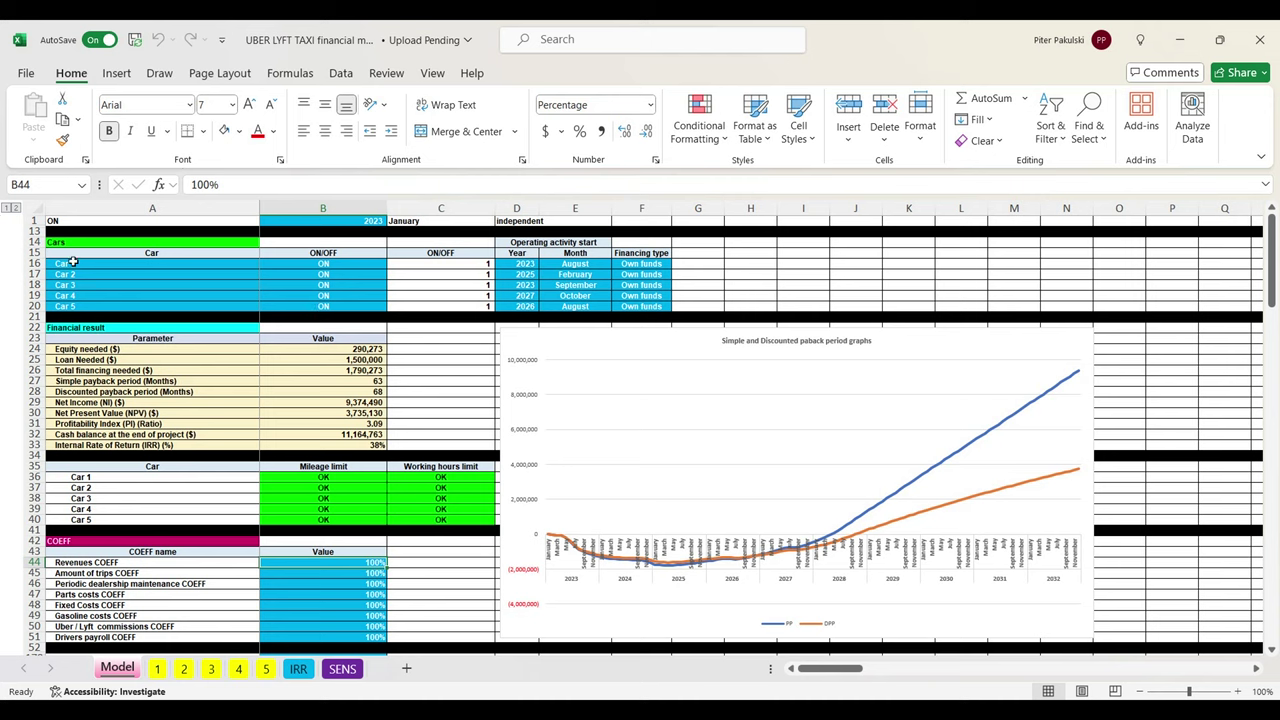
# - Review the Cars table on the Model sheet and the discount rate on the IRR sheet
pyautogui.moveTo(73, 242); pyautogui.dragTo(638, 307)
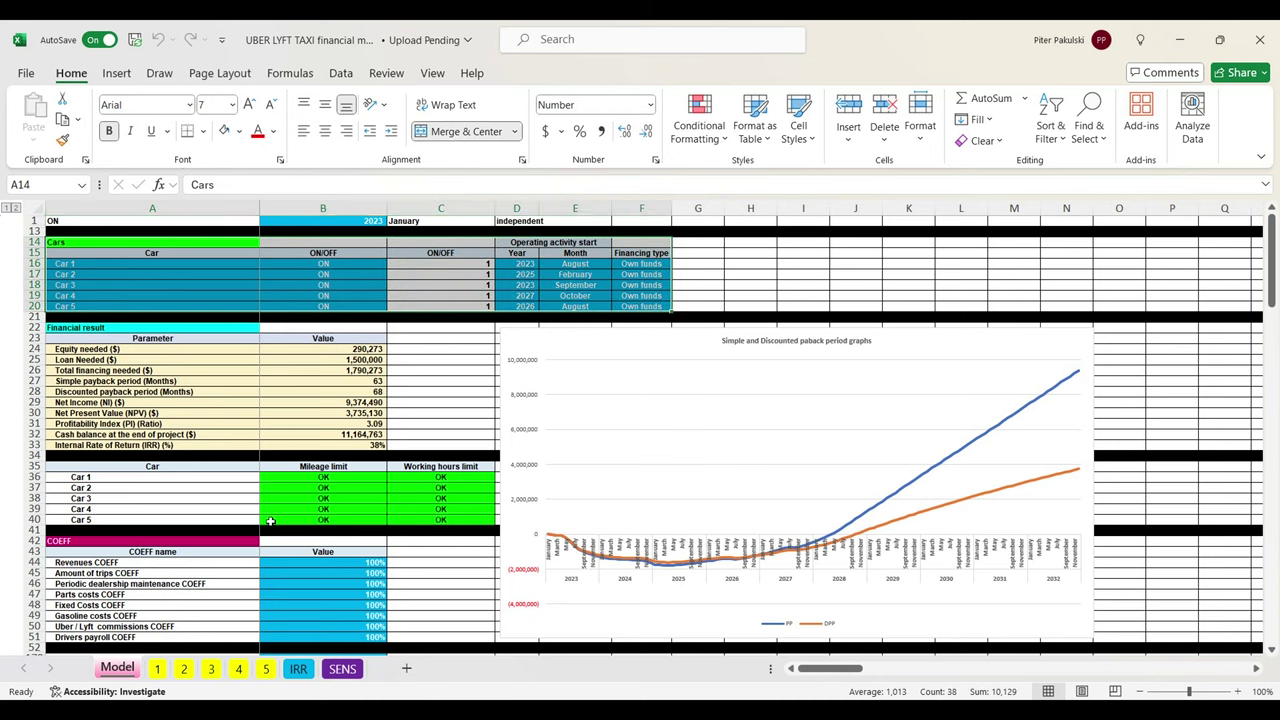
pyautogui.scroll(-2, 300, 490)
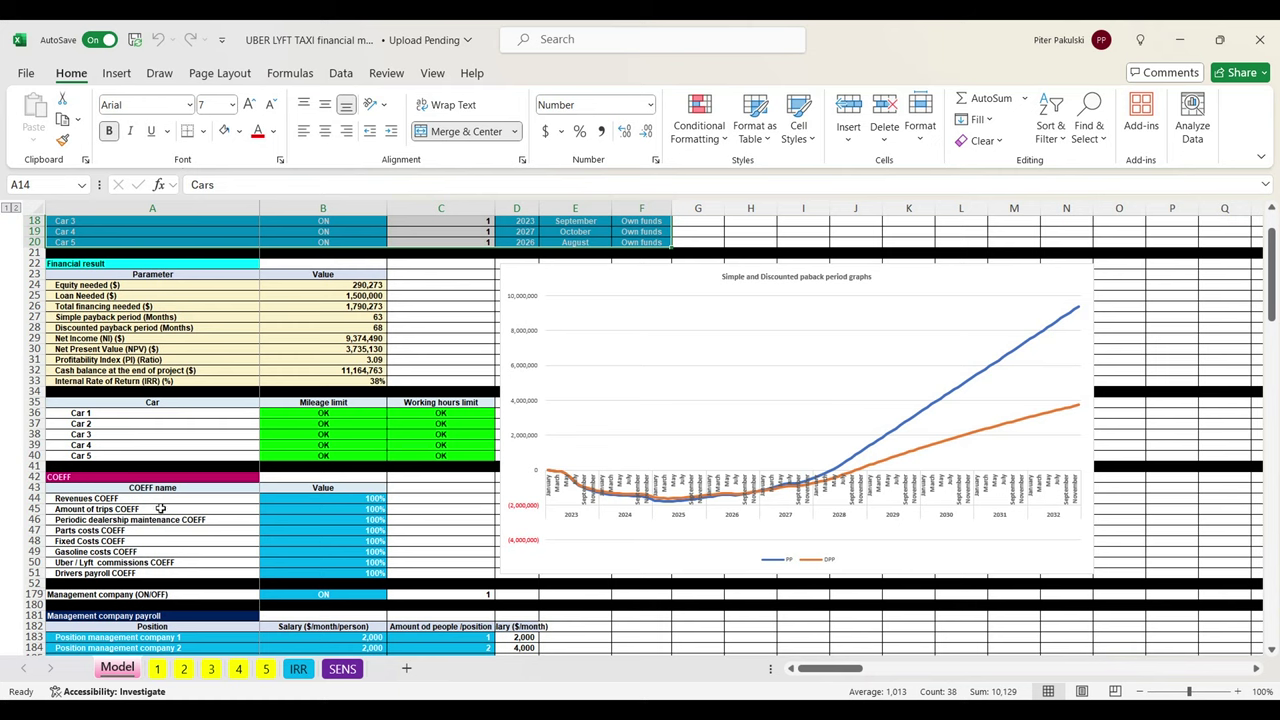
pyautogui.click(300, 668)
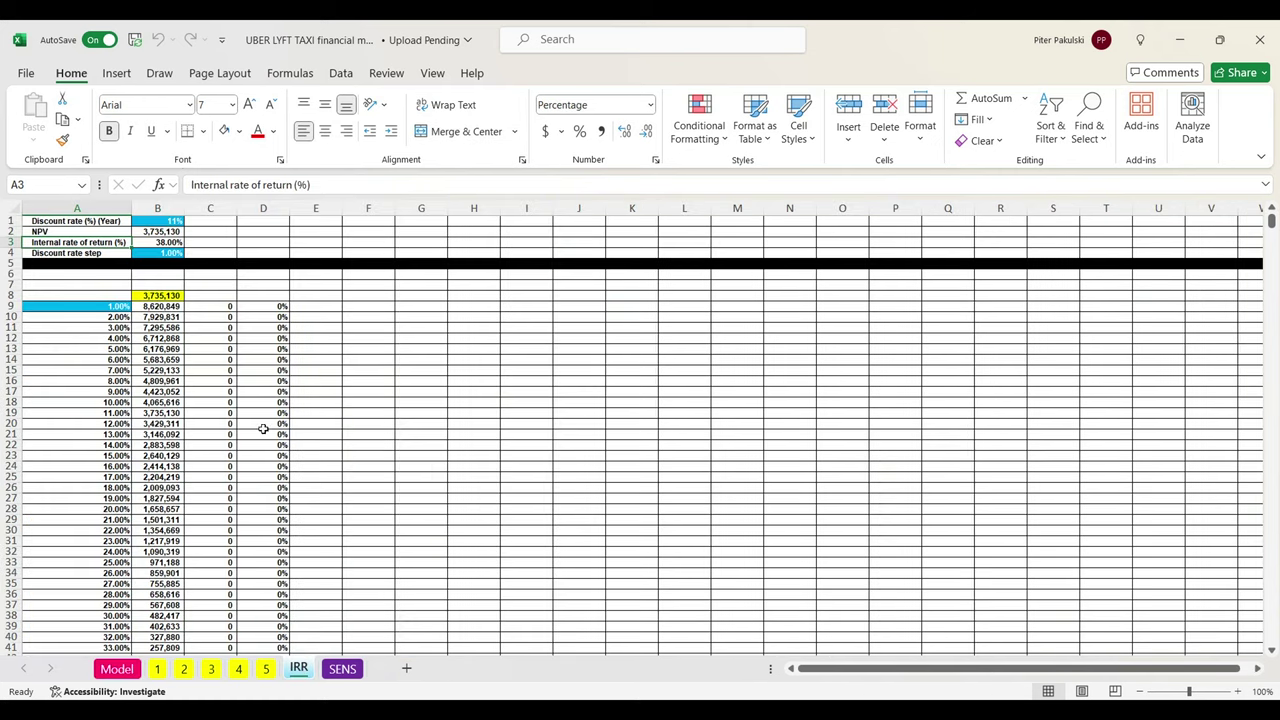
pyautogui.click(175, 222)
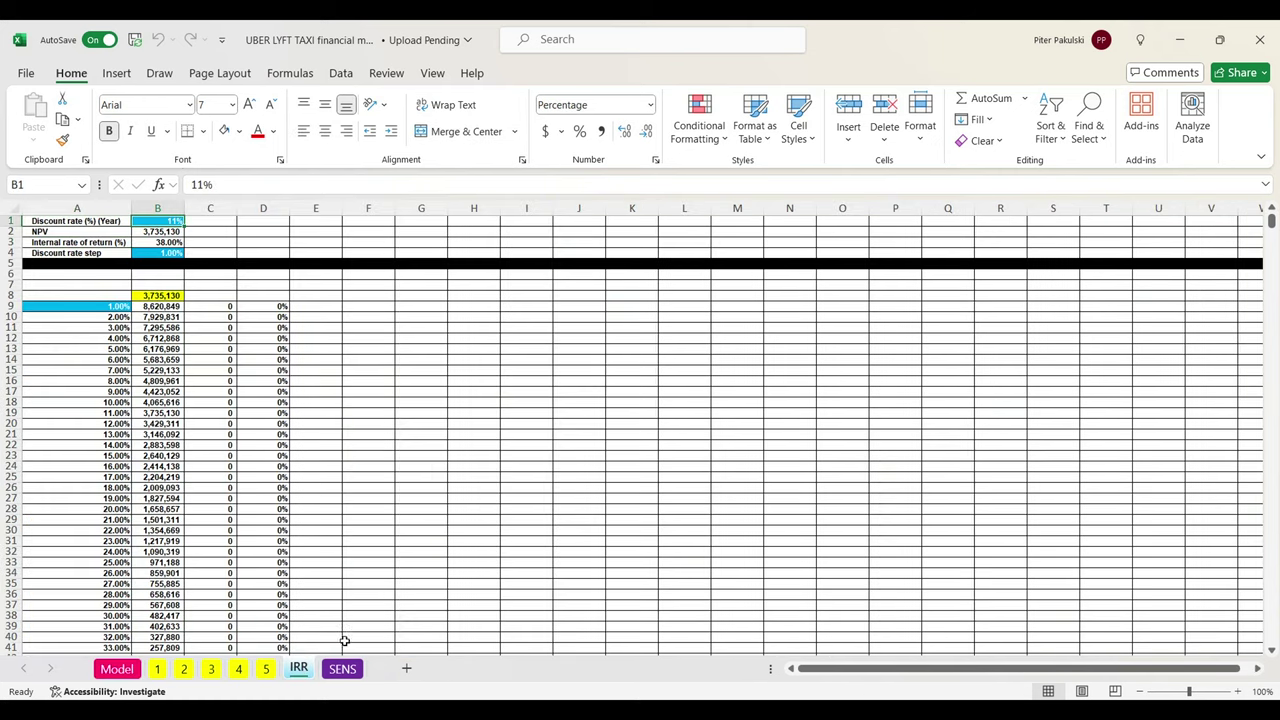
# - Review the Financial result and Analysis tables on the SENS sheet
pyautogui.click(342, 668)
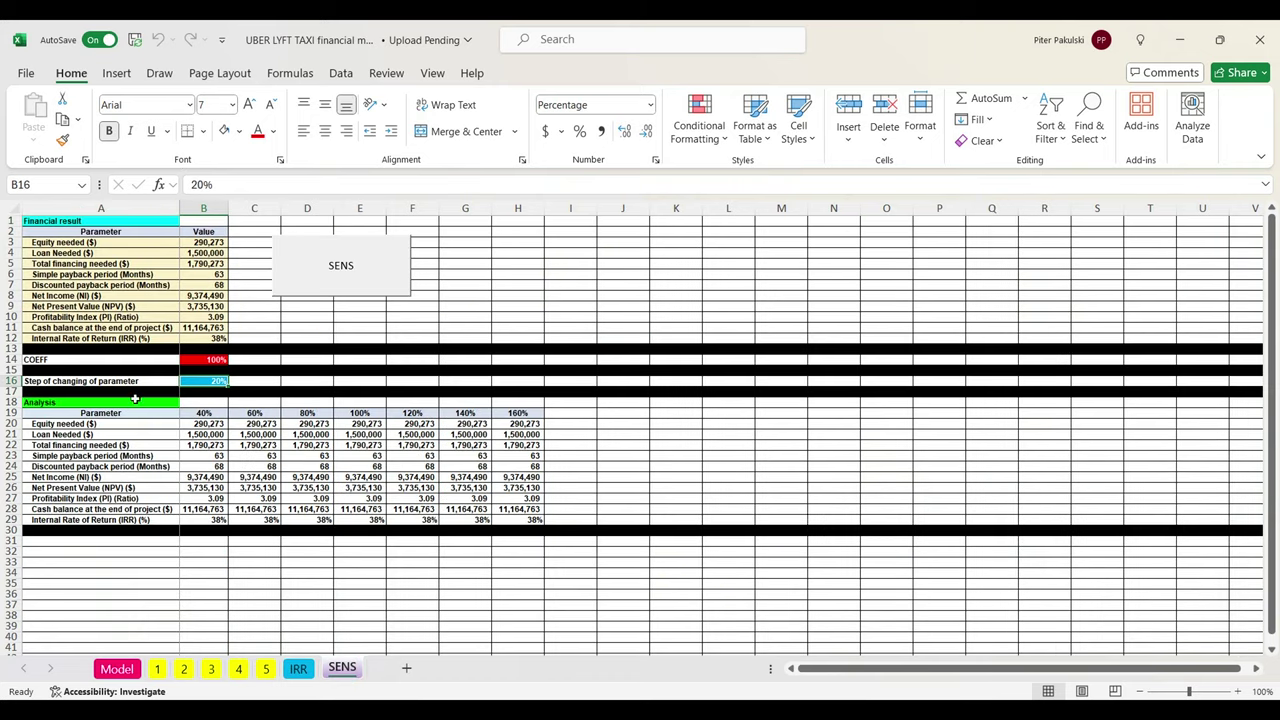
pyautogui.moveTo(166, 224); pyautogui.dragTo(215, 340)
pyautogui.moveTo(176, 413); pyautogui.dragTo(506, 527)
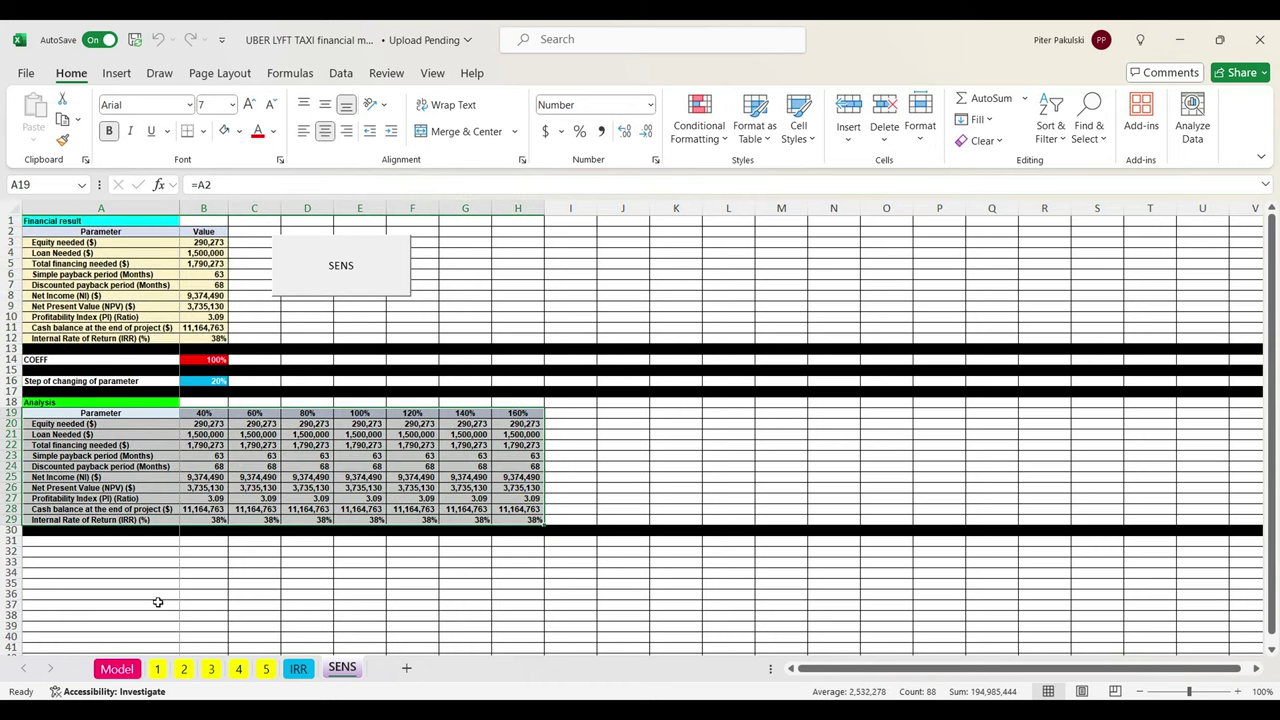
# - Look through the Model sheet's sections from the coefficients to the cash flow statement, and return to the beginning
pyautogui.click(118, 668)
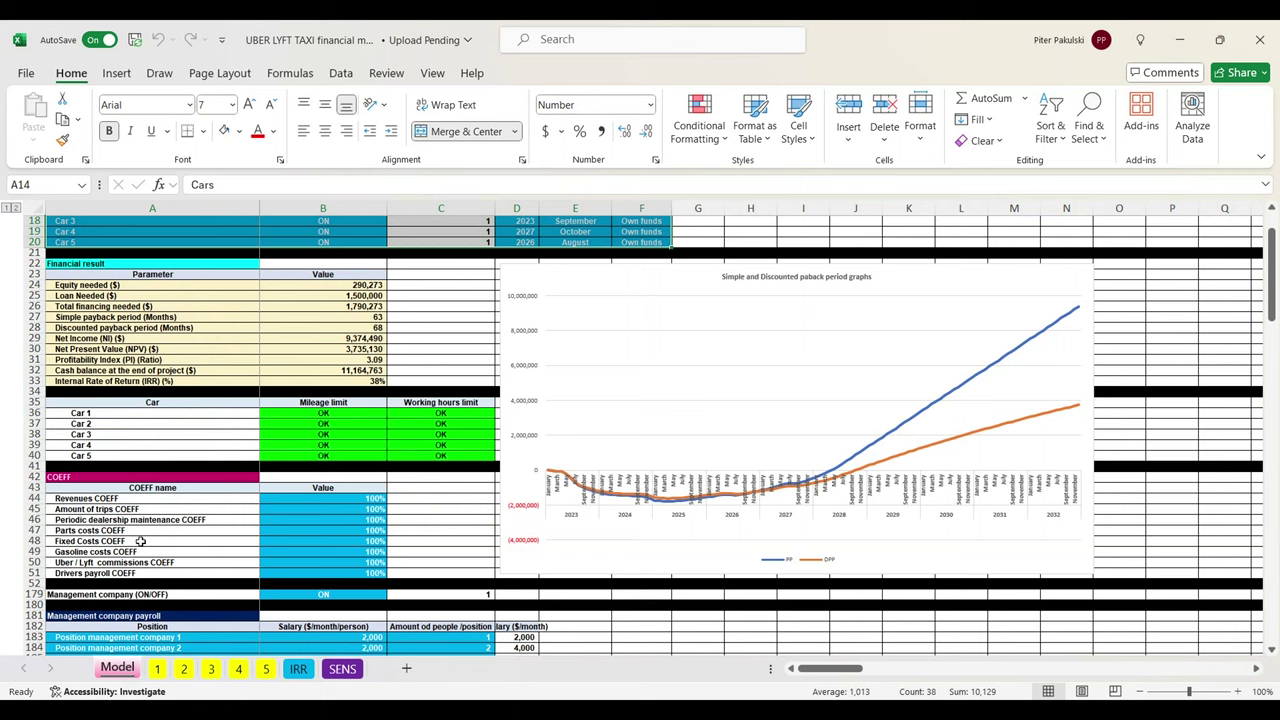
pyautogui.scroll(-3, 141, 541)
pyautogui.scroll(-10, 141, 541)
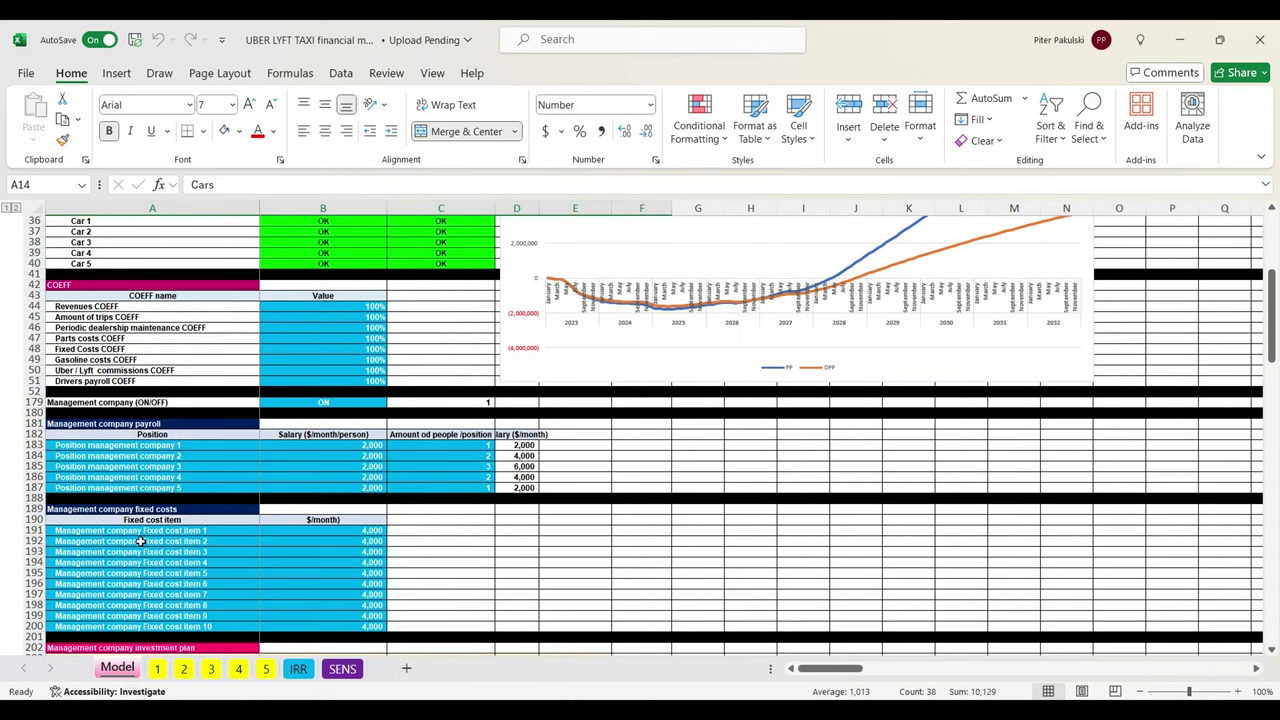
pyautogui.scroll(-7, 141, 541)
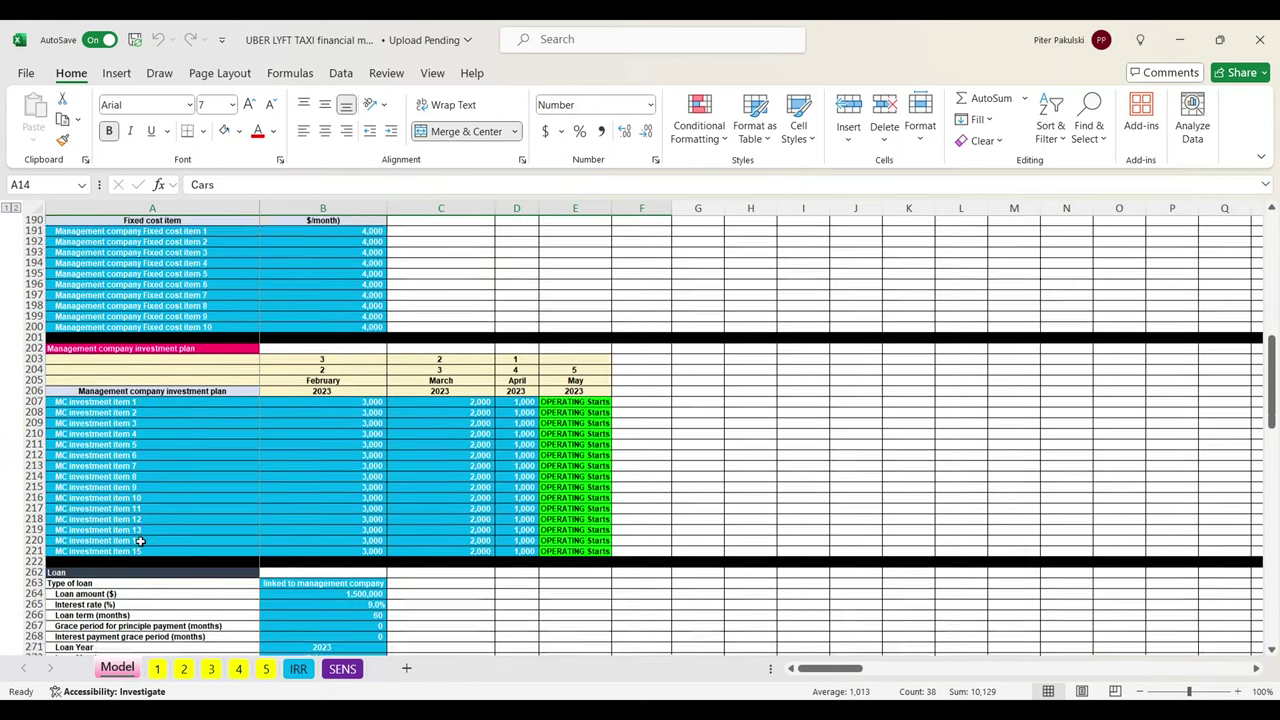
pyautogui.scroll(-5, 141, 541)
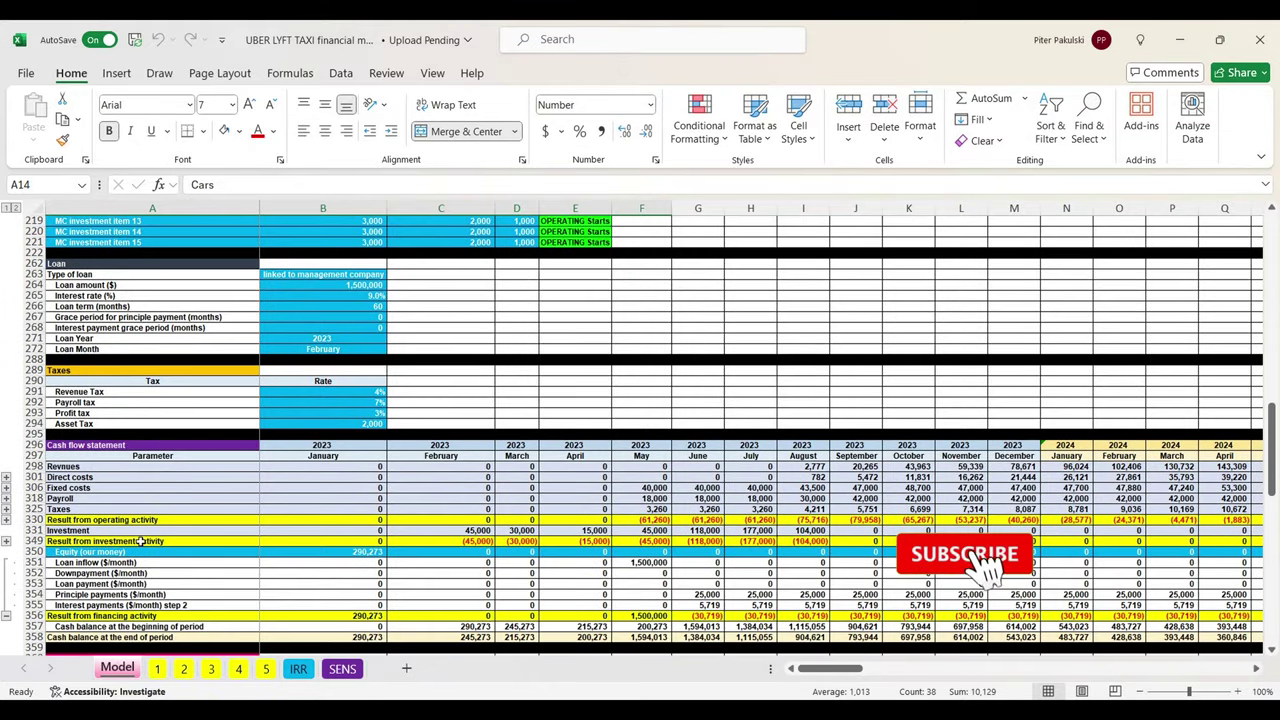
pyautogui.scroll(11, 150, 531)
pyautogui.scroll(15, 150, 531)
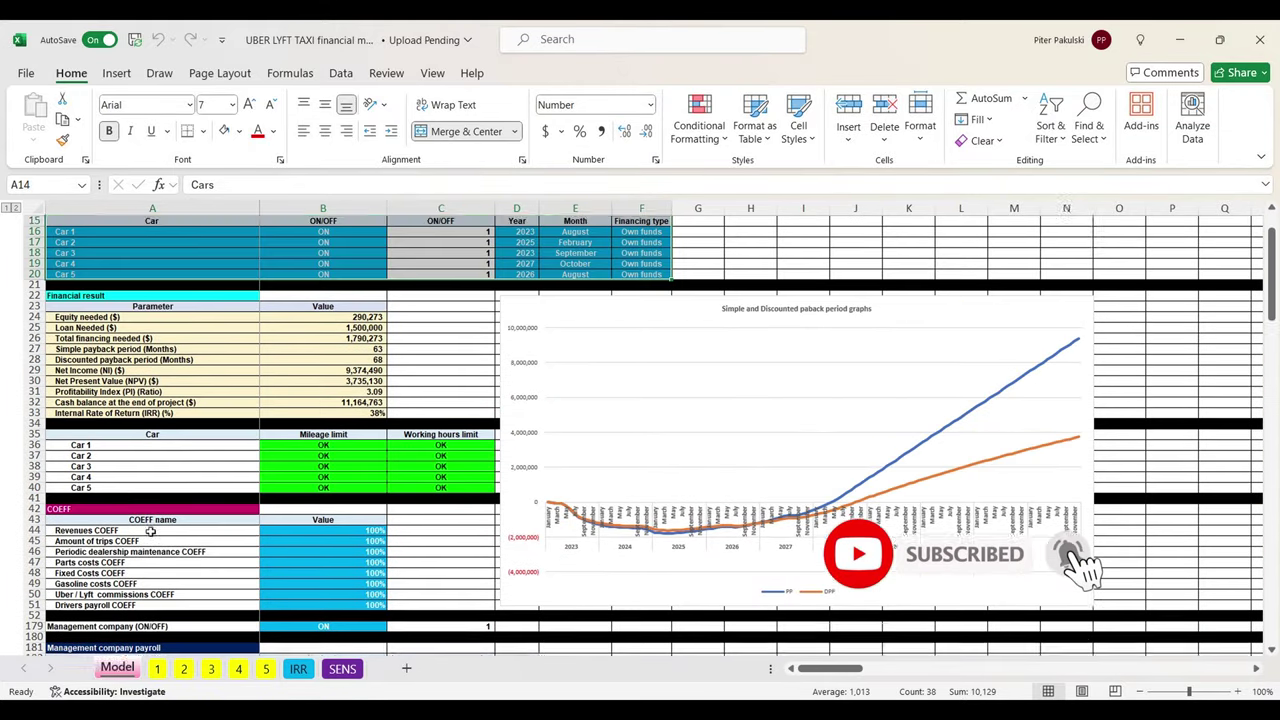
# - Review the model's start year and the Cars table's ON/OFF, operating start and financing type inputs
pyautogui.click(196, 383)
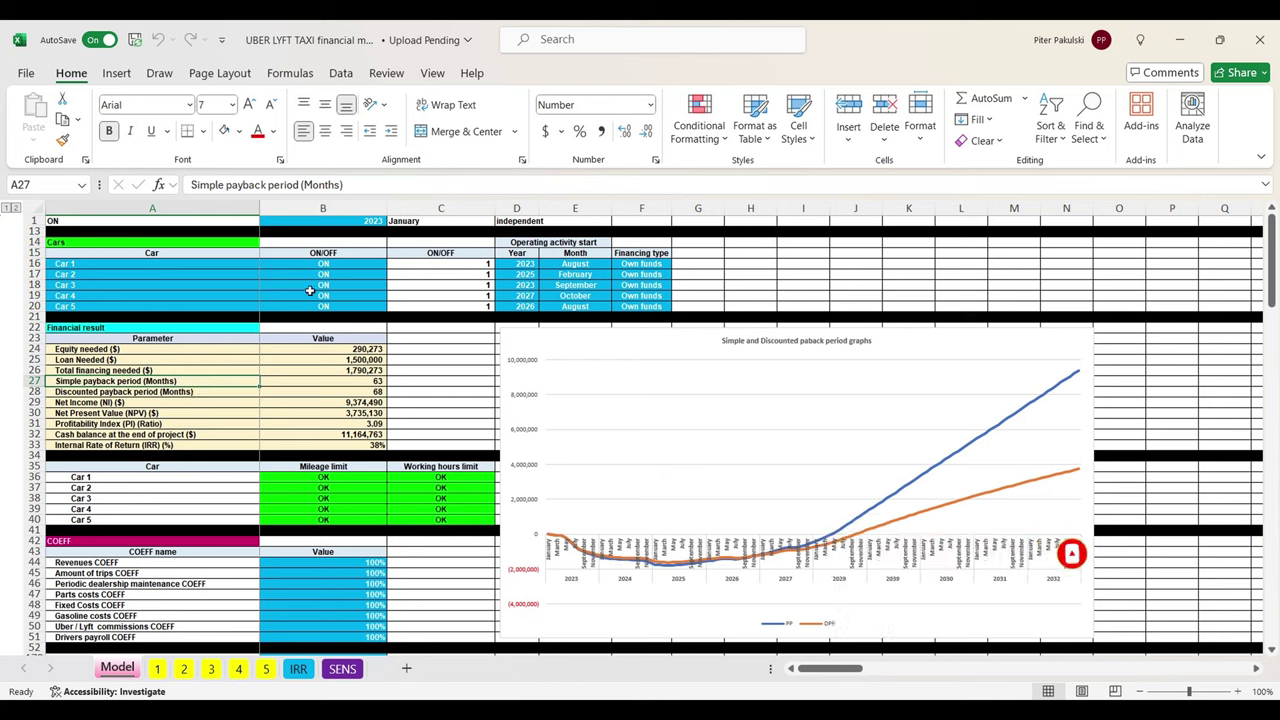
pyautogui.click(365, 223)
pyautogui.moveTo(252, 267); pyautogui.dragTo(330, 305)
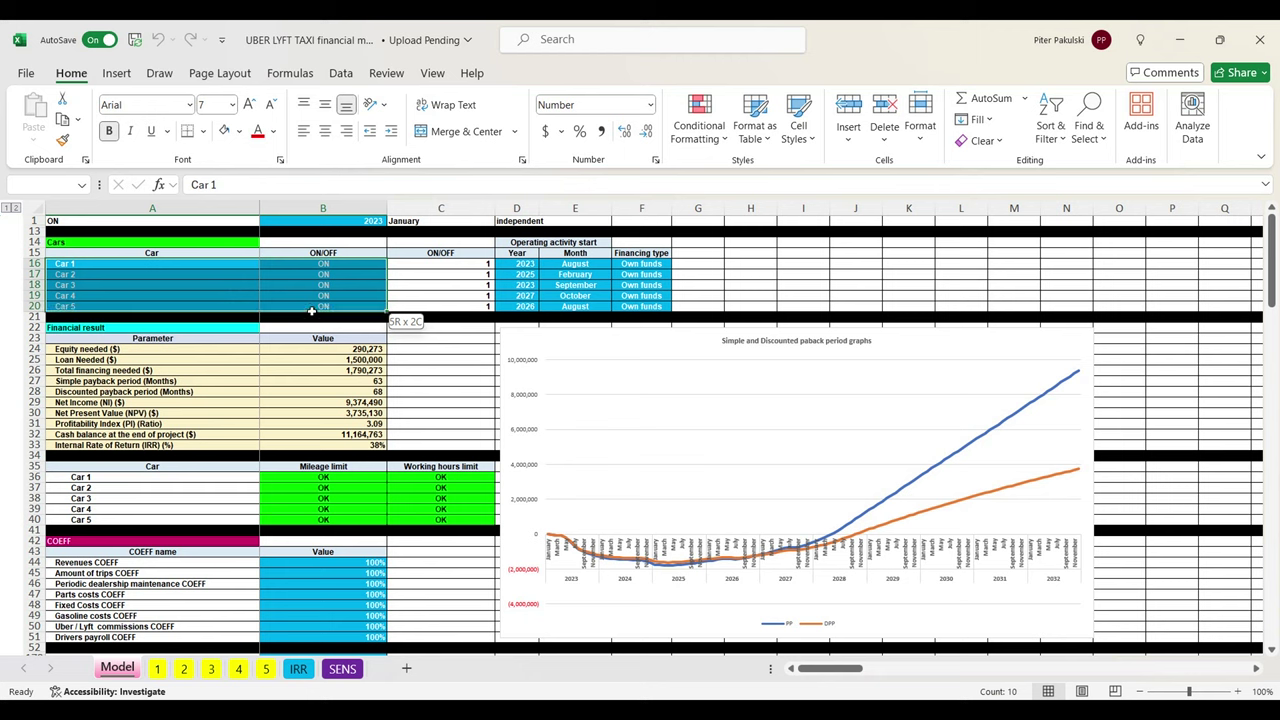
pyautogui.moveTo(522, 264); pyautogui.dragTo(632, 314)
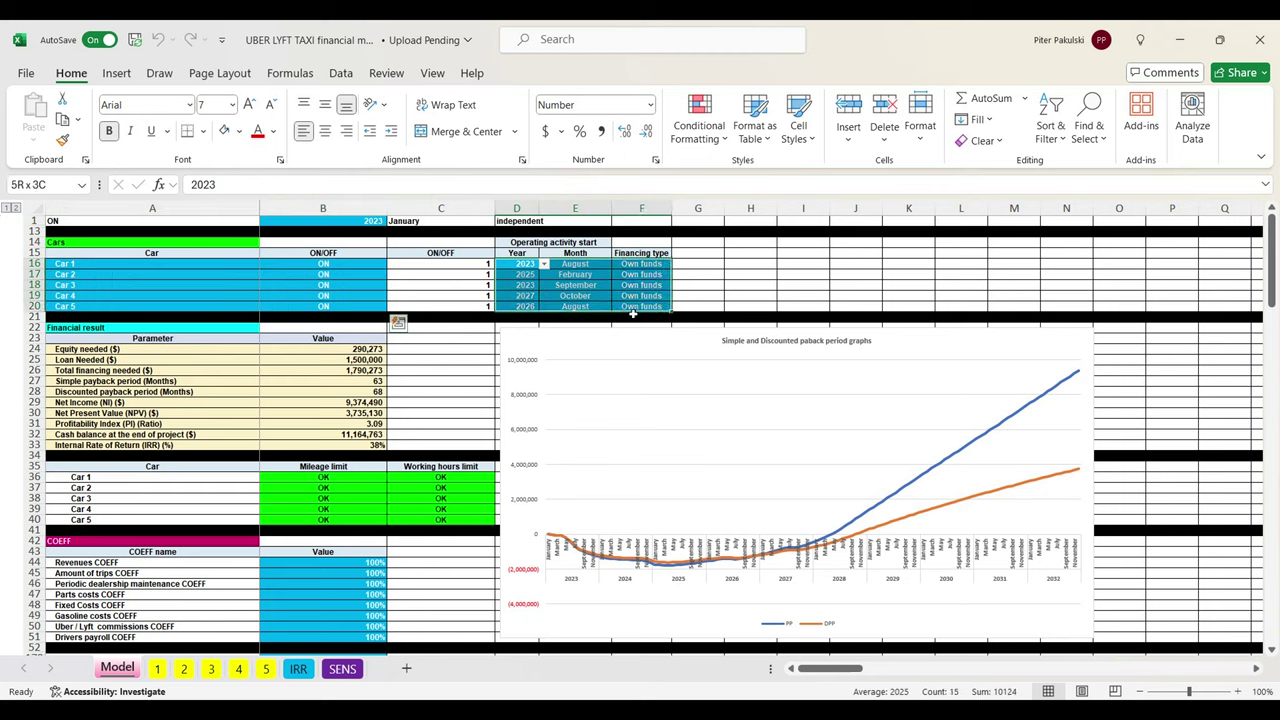
pyautogui.click(355, 277)
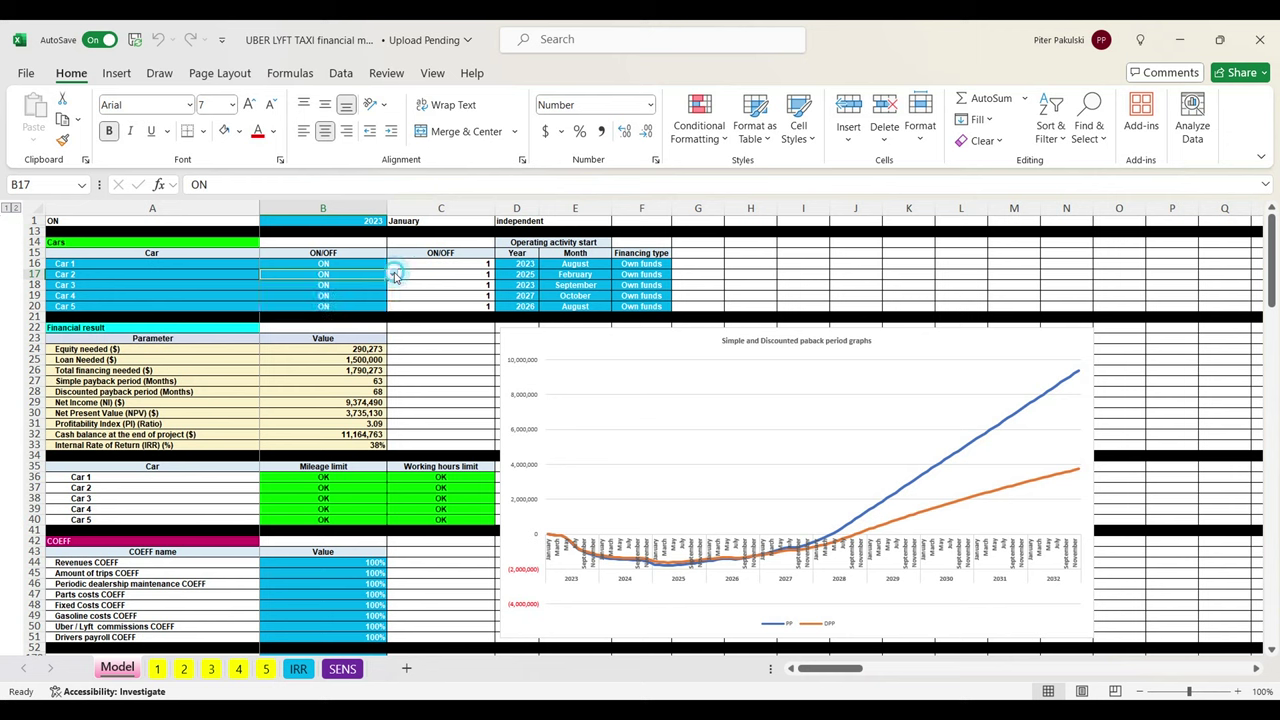
pyautogui.click(445, 285)
pyautogui.click(372, 222)
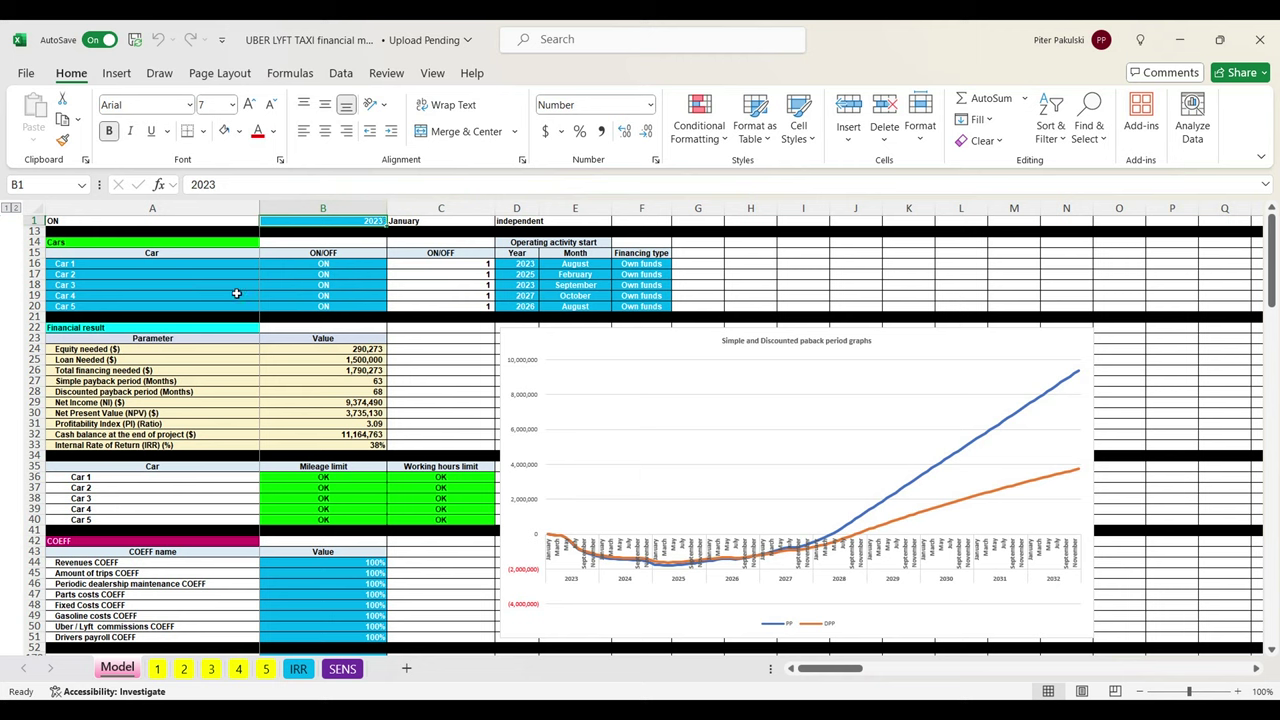
# - Examine the list of cars, the ON/OFF options for Car 2 and its ON/OFF flag formula
pyautogui.moveTo(110, 264); pyautogui.dragTo(116, 310)
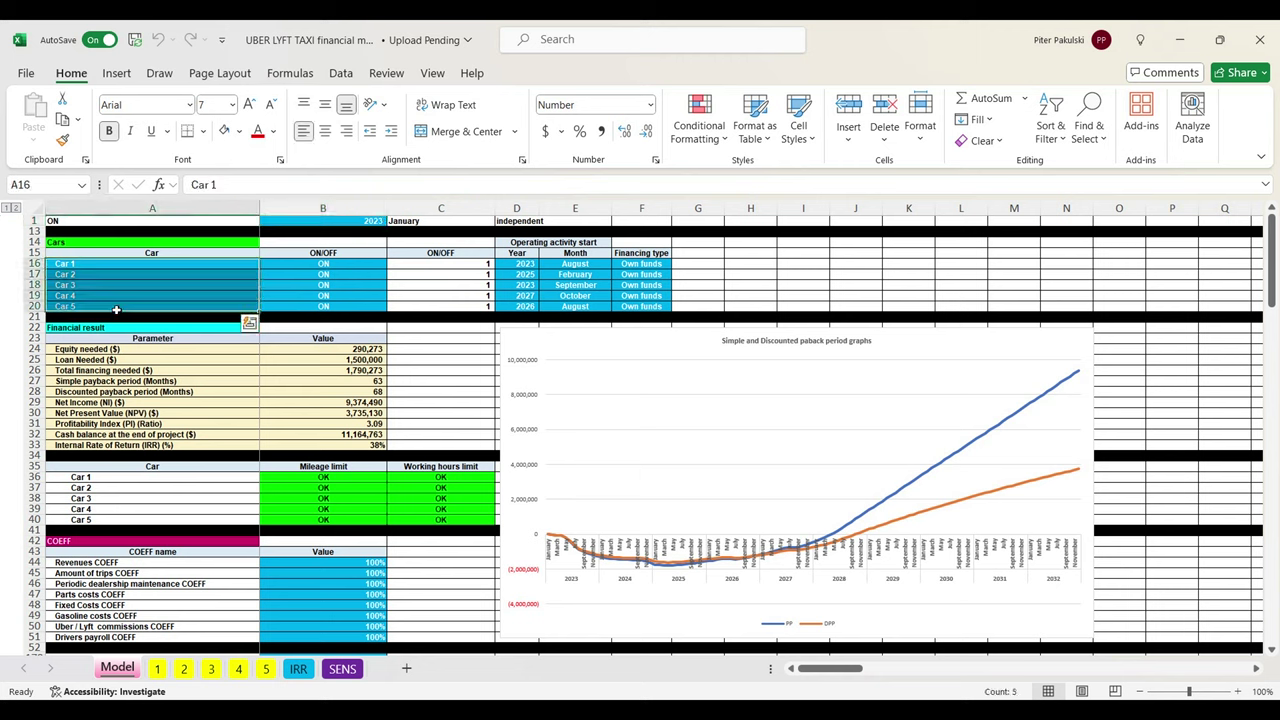
pyautogui.click(309, 277)
pyautogui.click(391, 276)
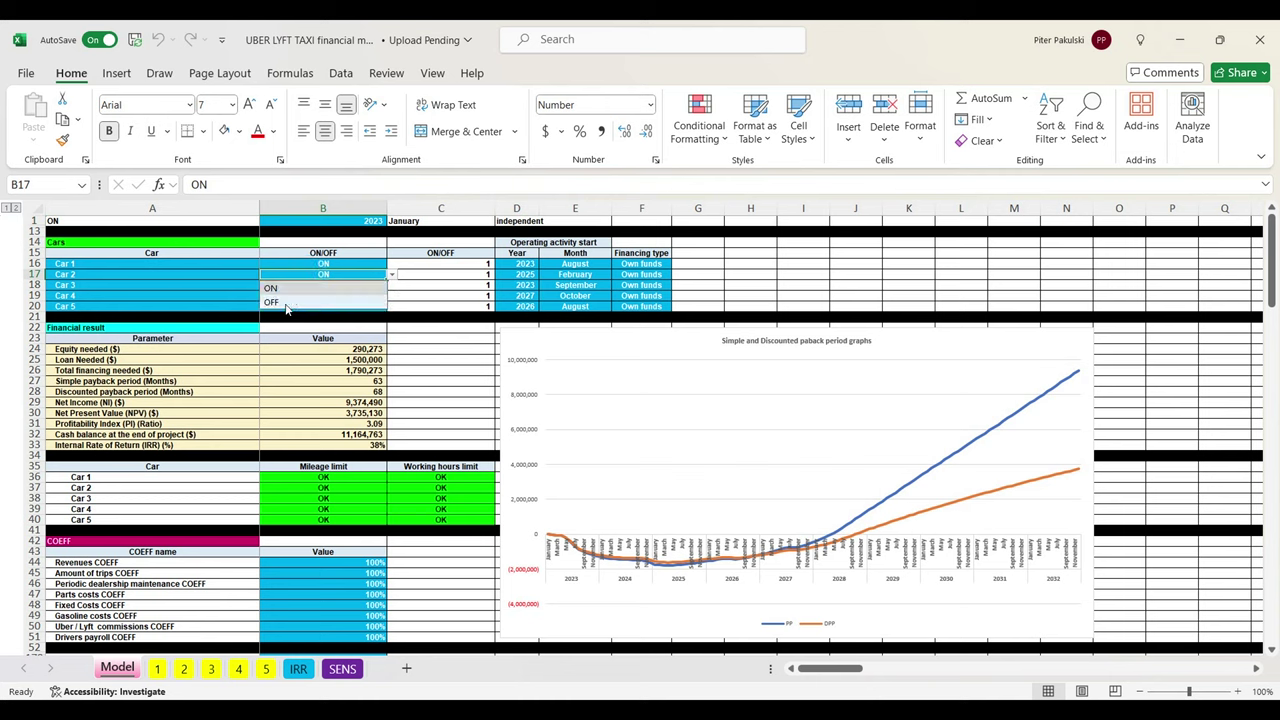
pyautogui.click(440, 280)
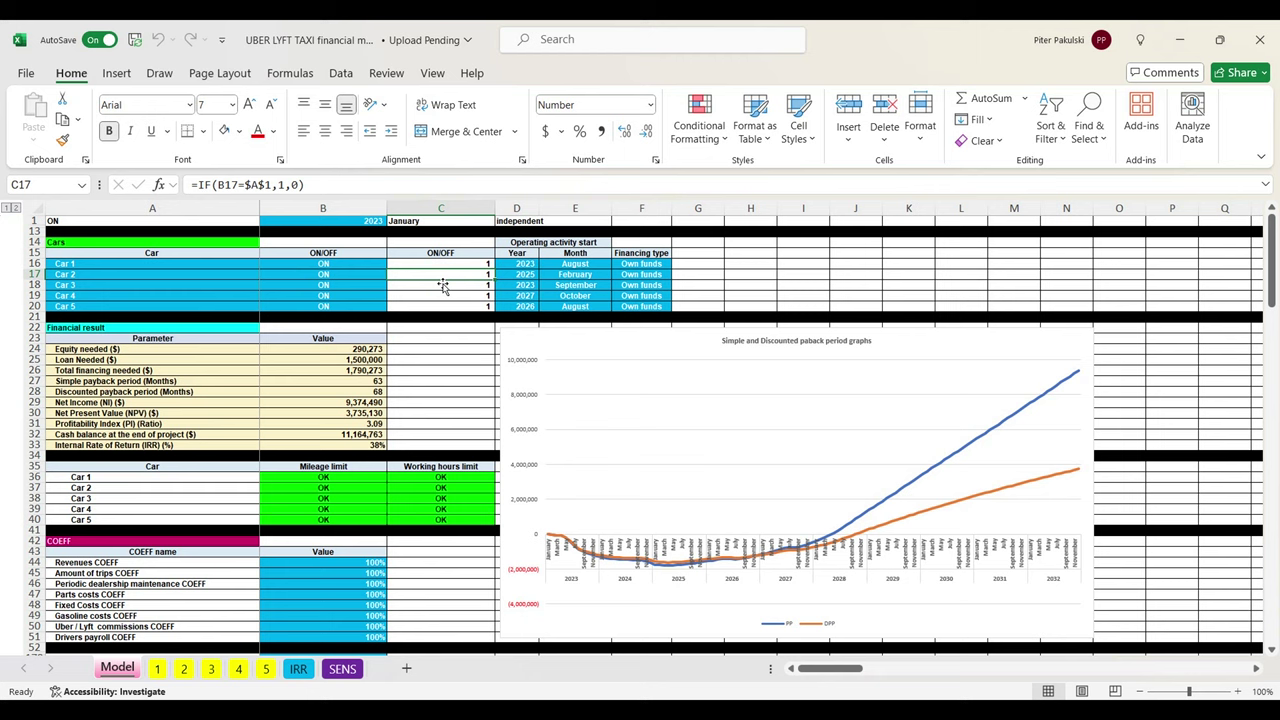
# - Inspect the available start year, start month and financing type options for Car 2 without changing them
pyautogui.click(516, 275)
pyautogui.click(543, 274)
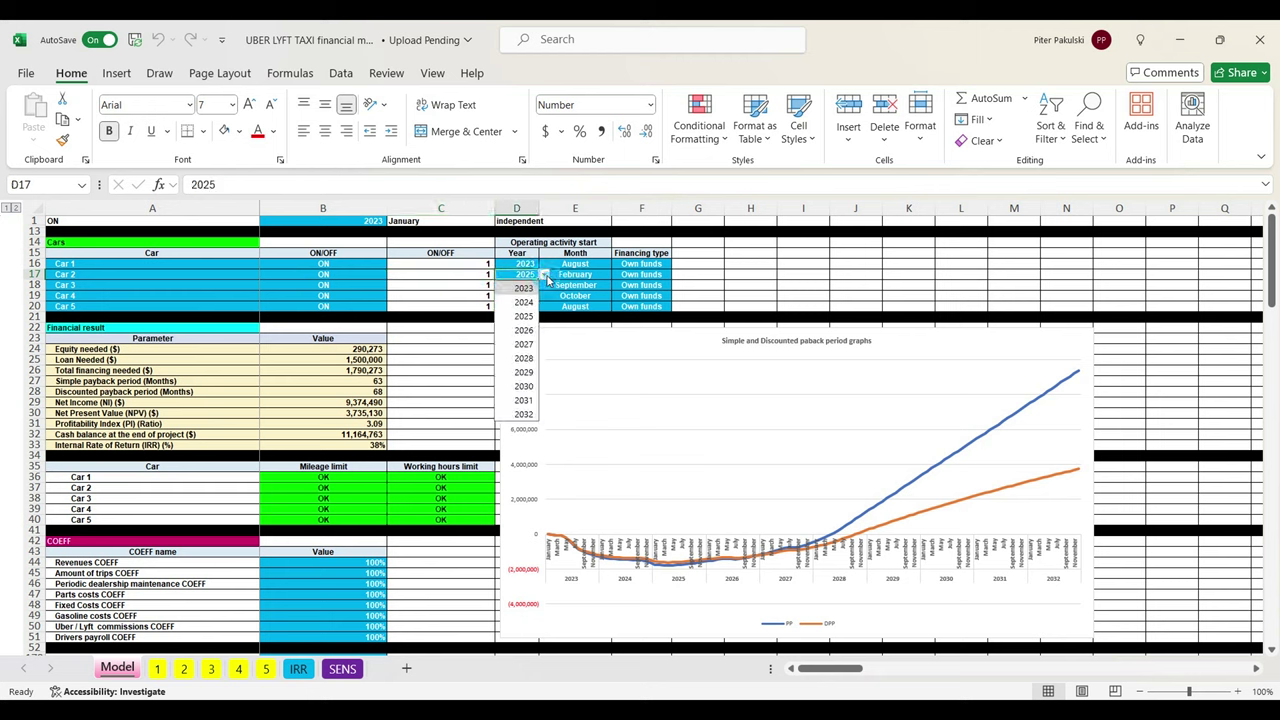
pyautogui.click(585, 275)
pyautogui.click(616, 274)
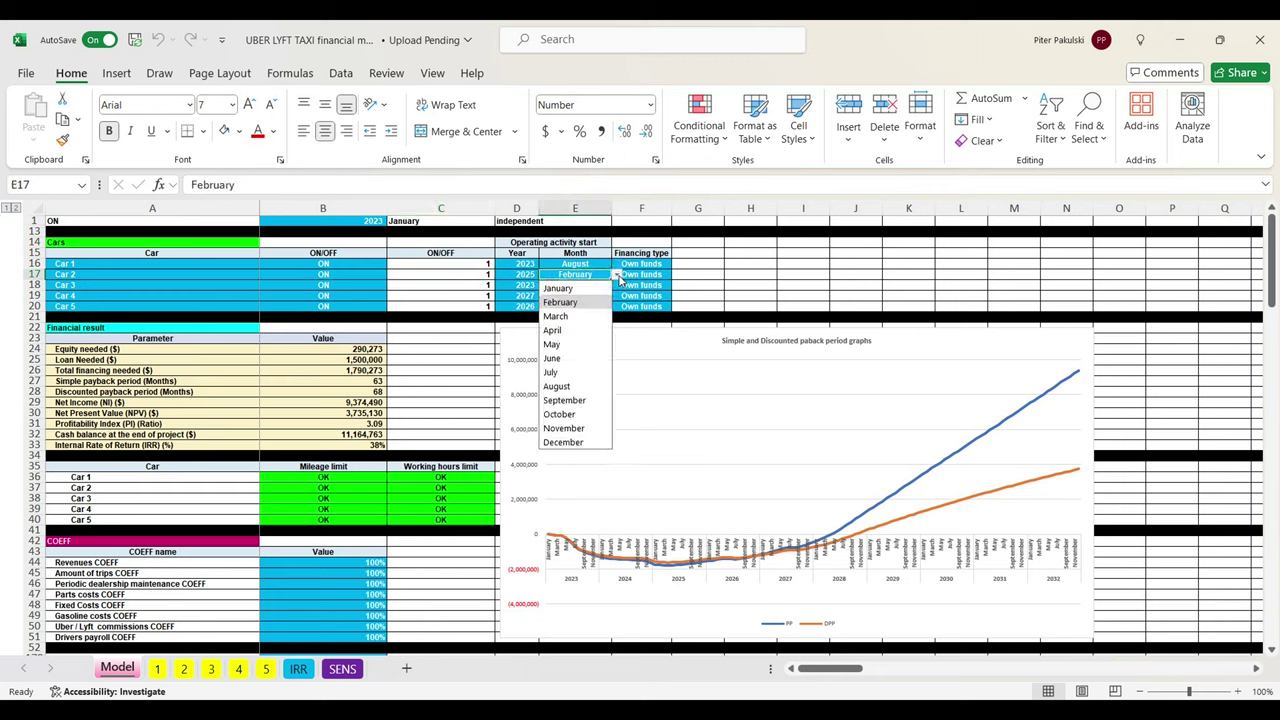
pyautogui.click(617, 275)
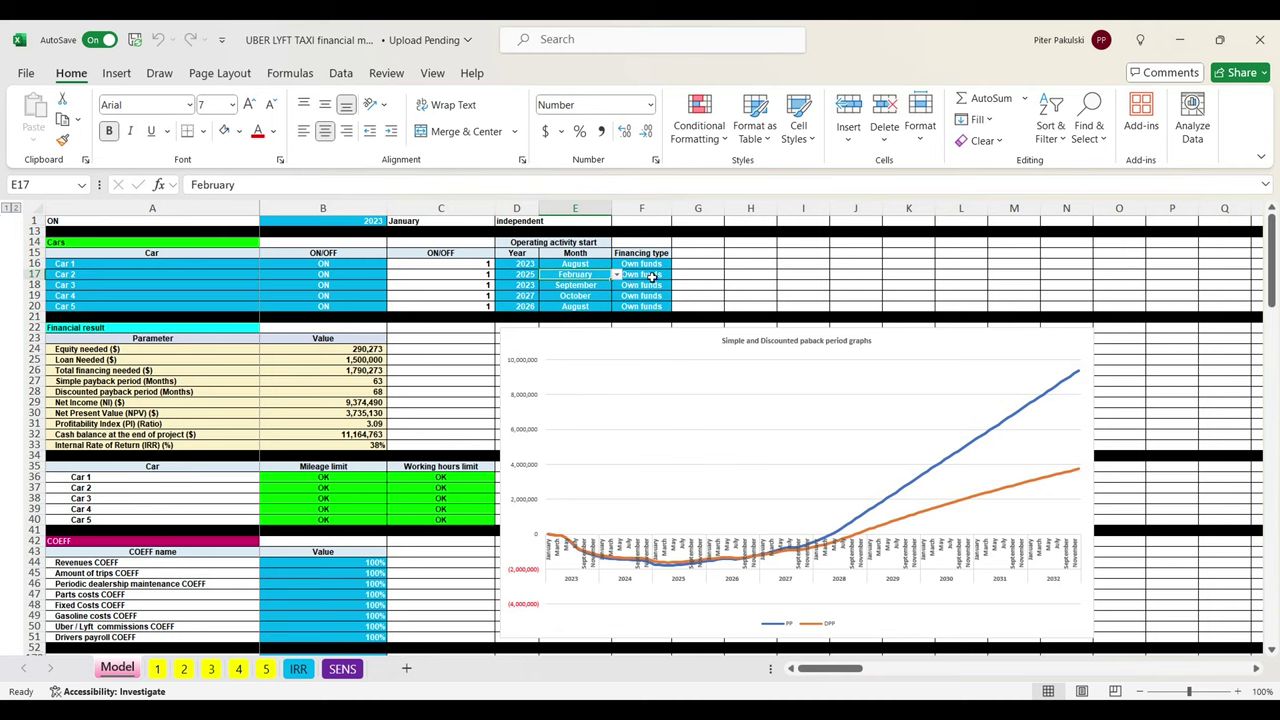
pyautogui.click(652, 277)
pyautogui.click(677, 274)
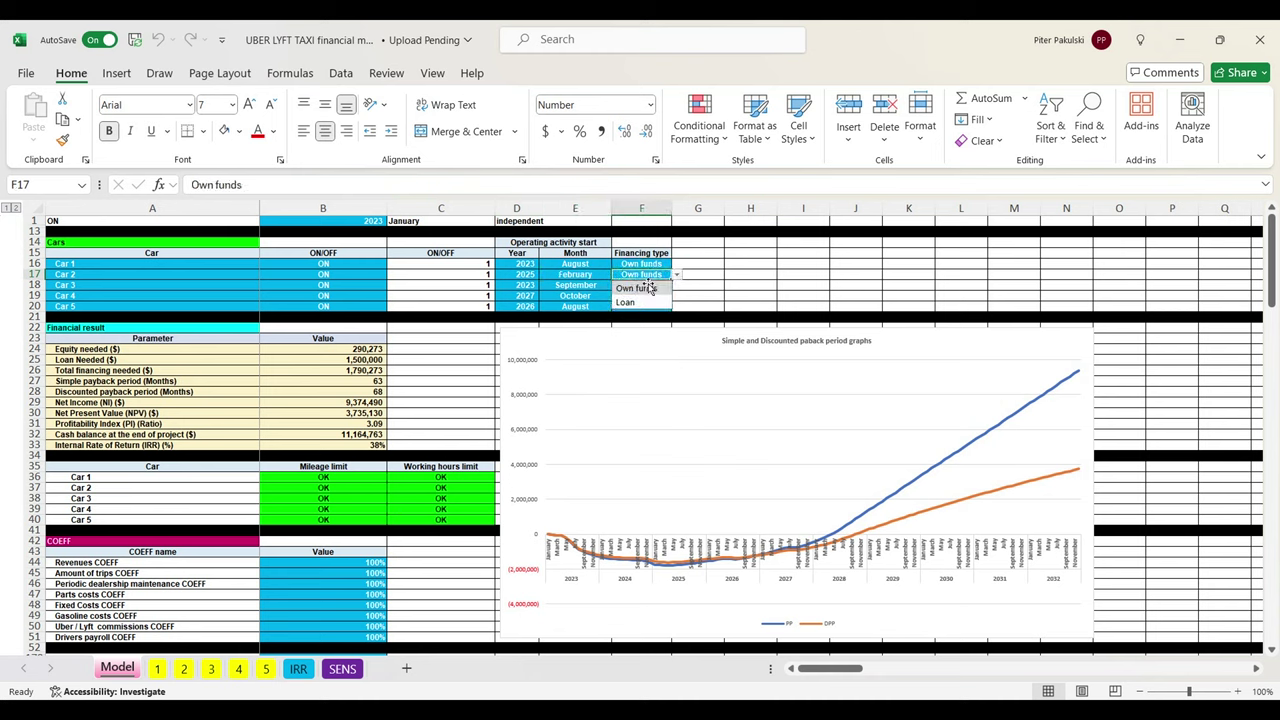
pyautogui.click(553, 290)
# - Examine the Financial result parameters with their values and the simple and discounted payback period chart
pyautogui.moveTo(255, 330); pyautogui.dragTo(308, 450)
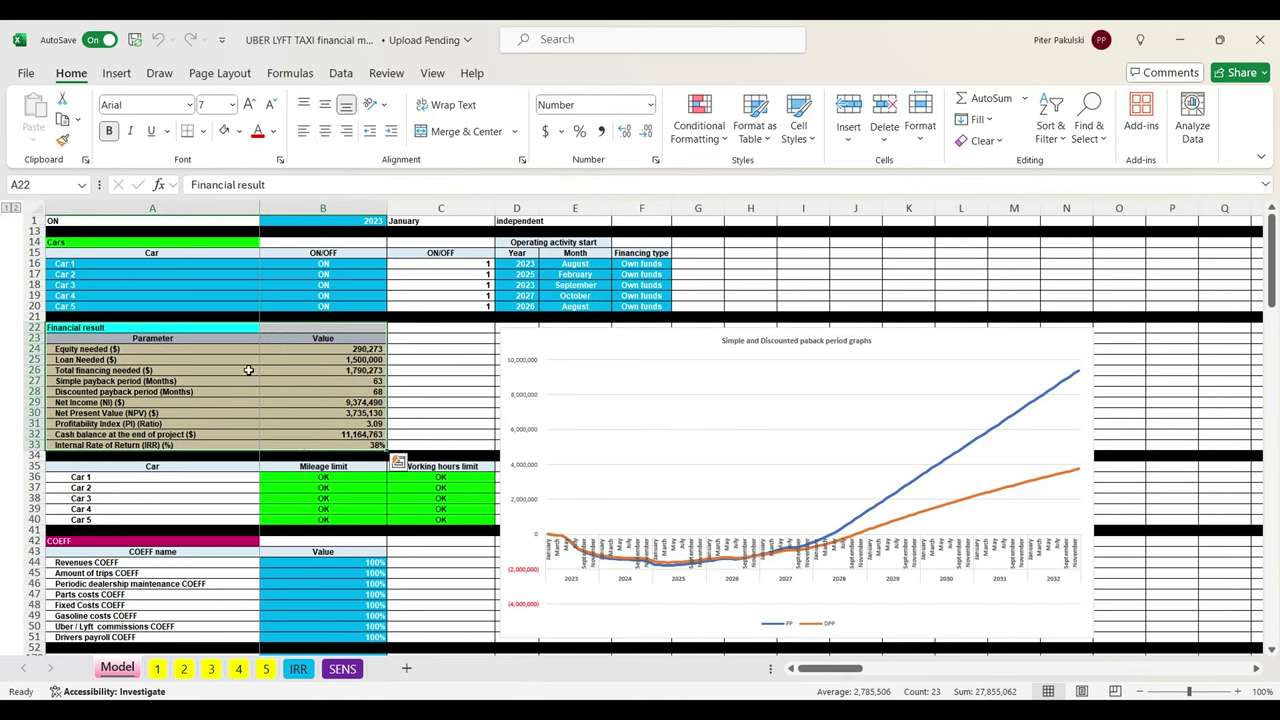
pyautogui.moveTo(74, 352); pyautogui.dragTo(127, 434)
pyautogui.moveTo(325, 349); pyautogui.dragTo(380, 445)
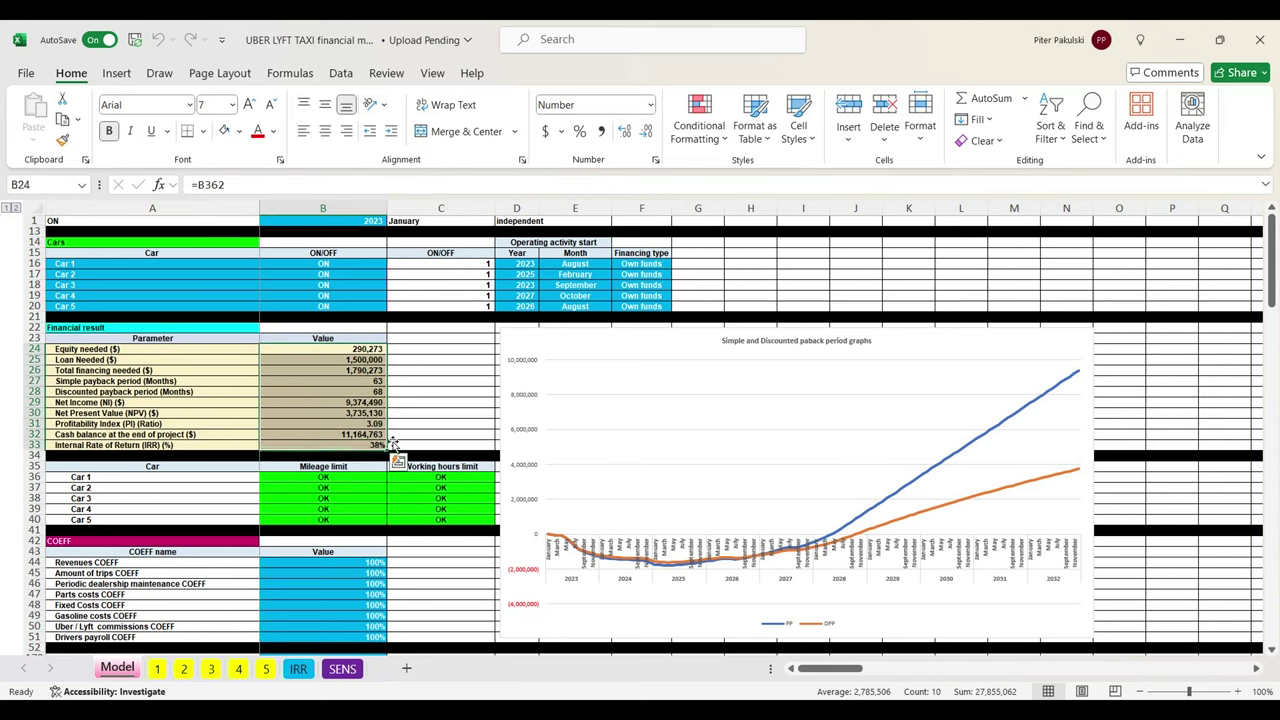
pyautogui.click(648, 352)
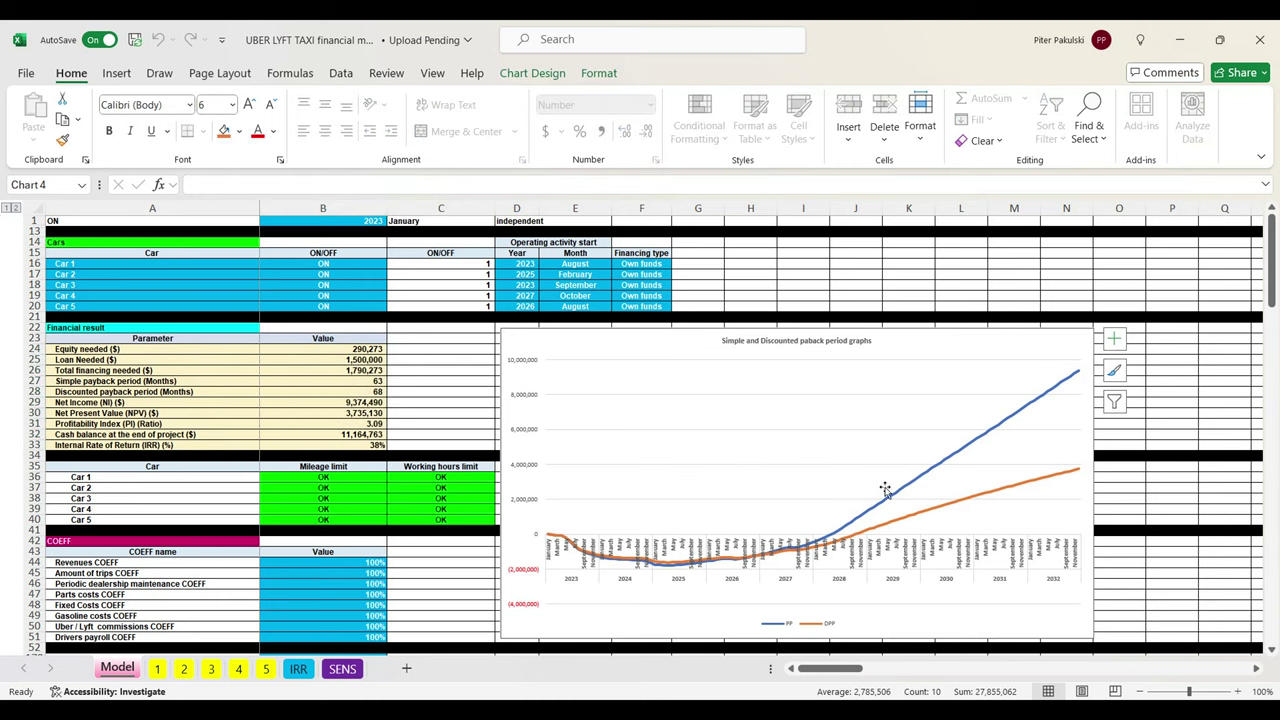
# - Check the Mileage limit and Working hours limit statuses for all five cars
pyautogui.click(338, 488)
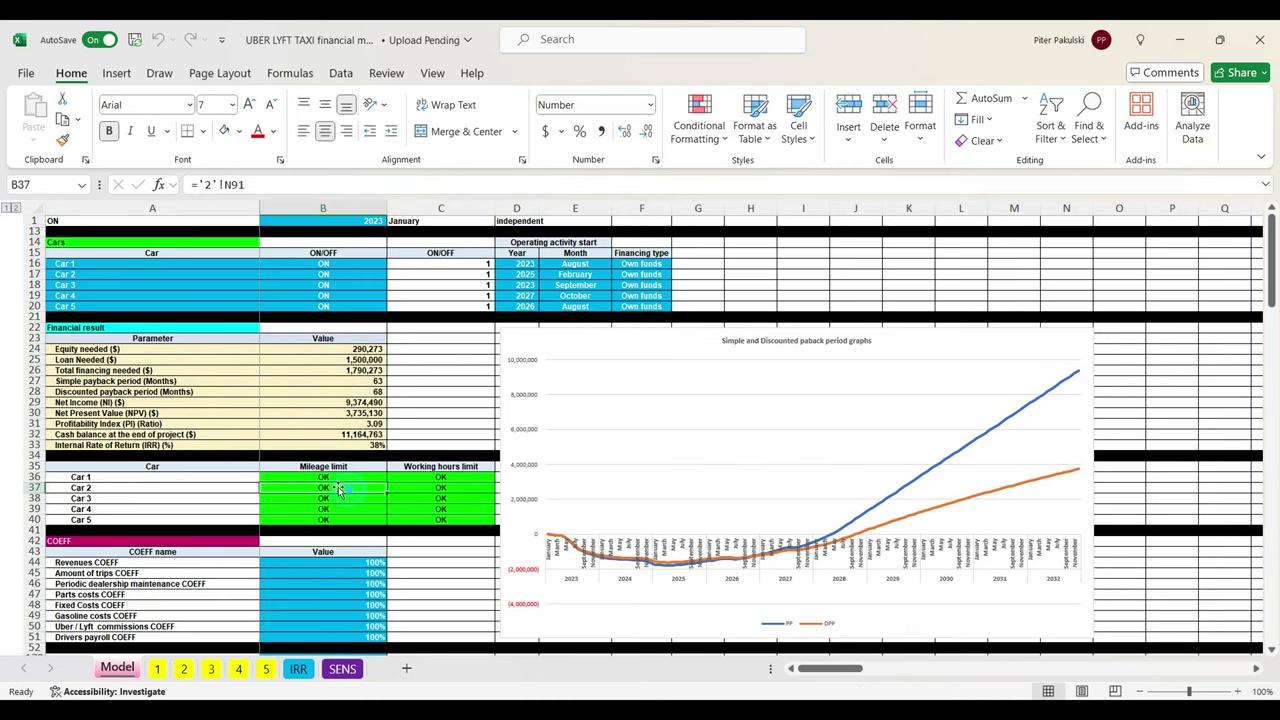
pyautogui.moveTo(330, 477); pyautogui.dragTo(423, 522)
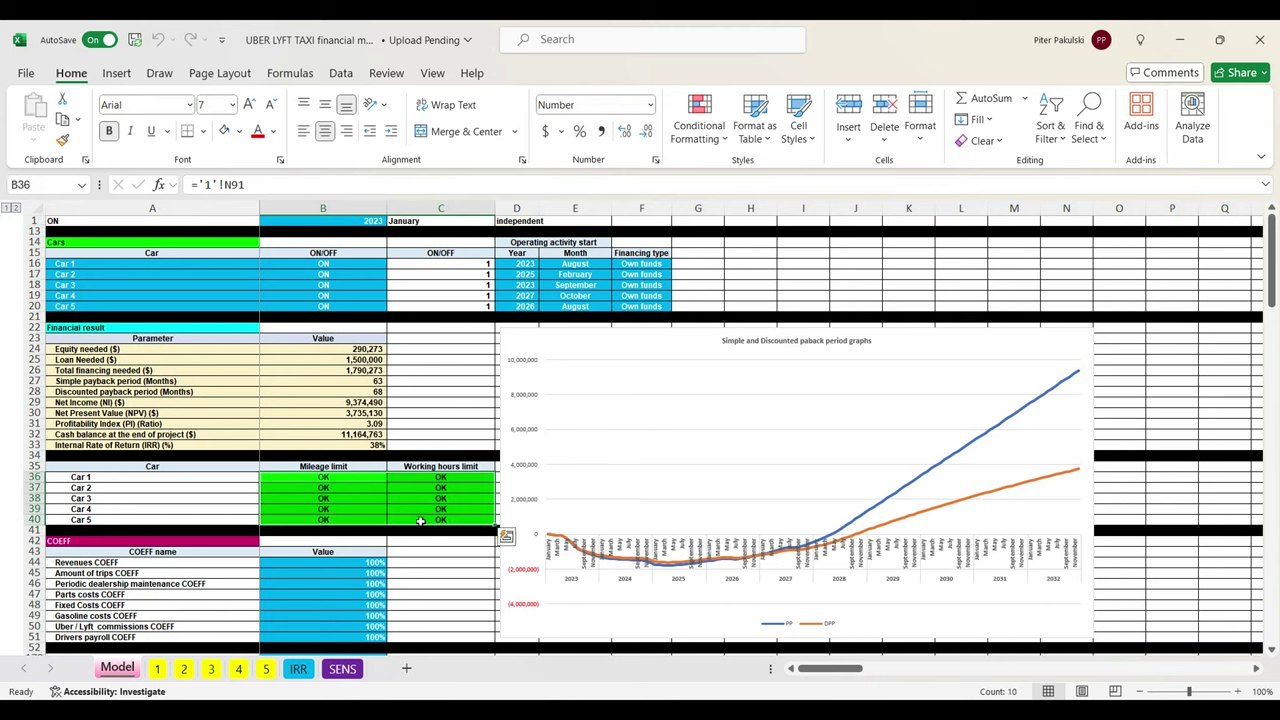
pyautogui.click(292, 468)
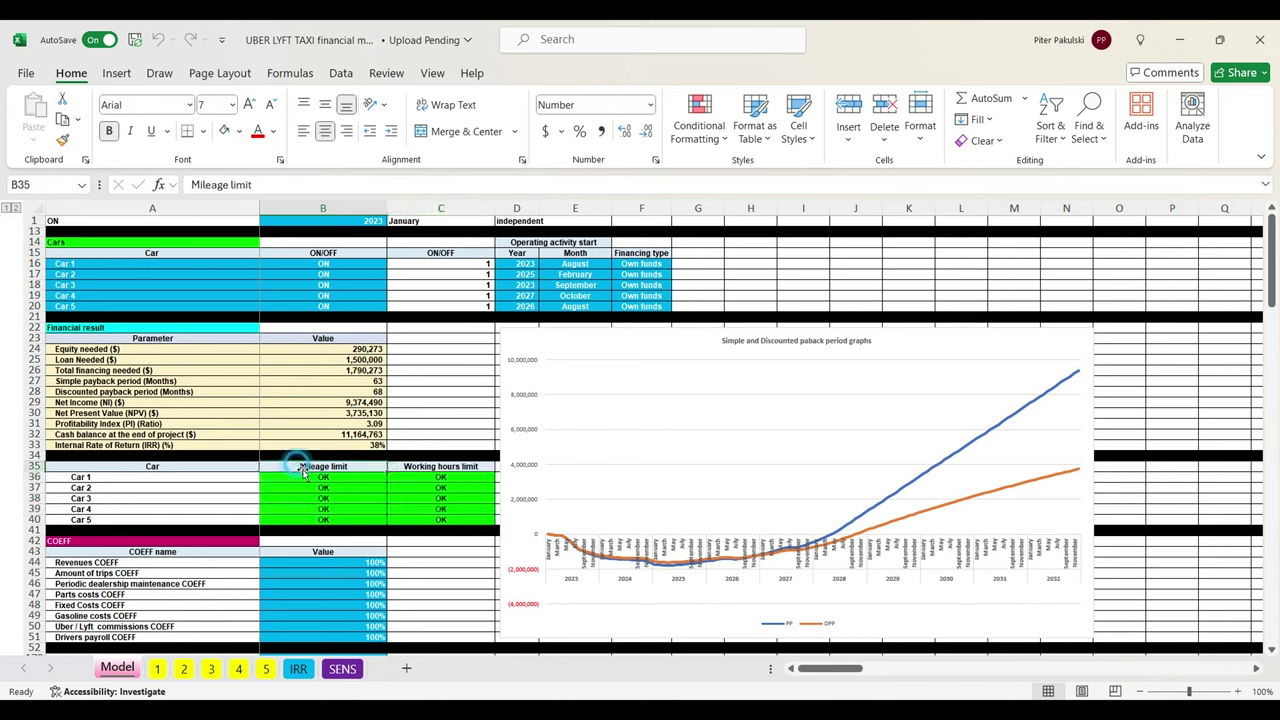
pyautogui.click(436, 469)
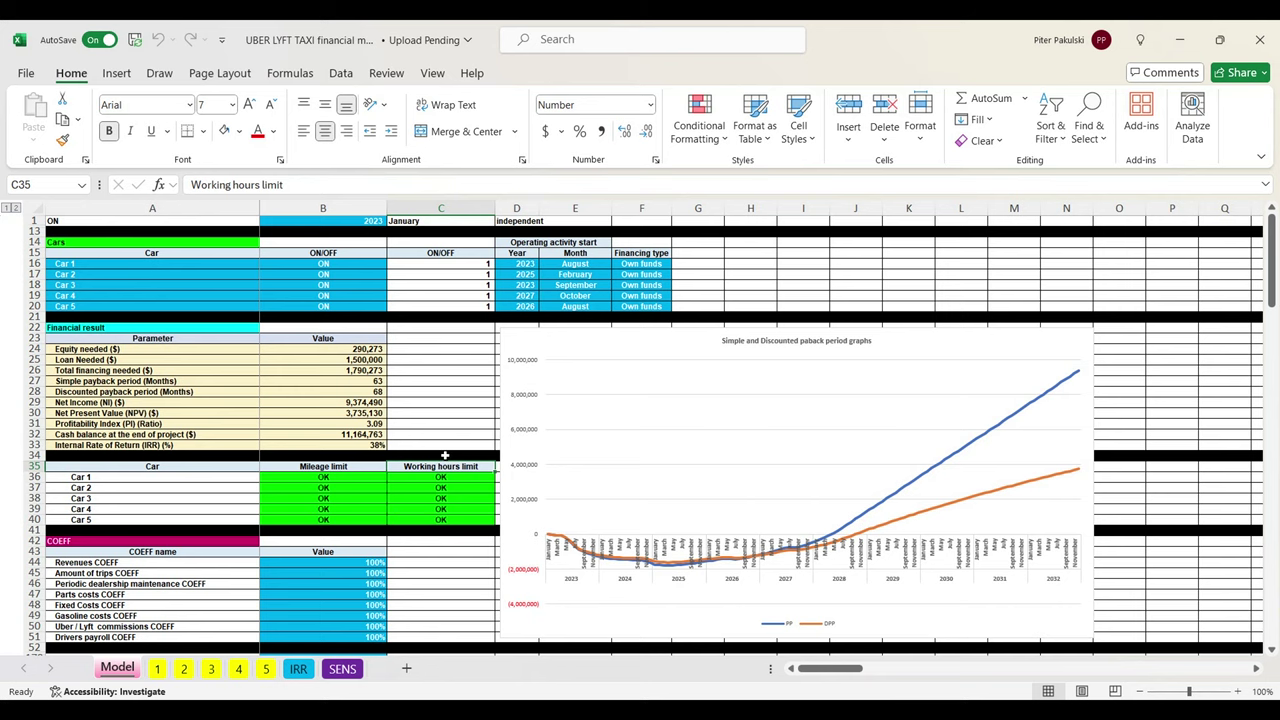
# - Review the COEFF table's coefficient names and values, from Revenues COEFF to Drivers payroll COEFF
pyautogui.scroll(-6, 445, 455)
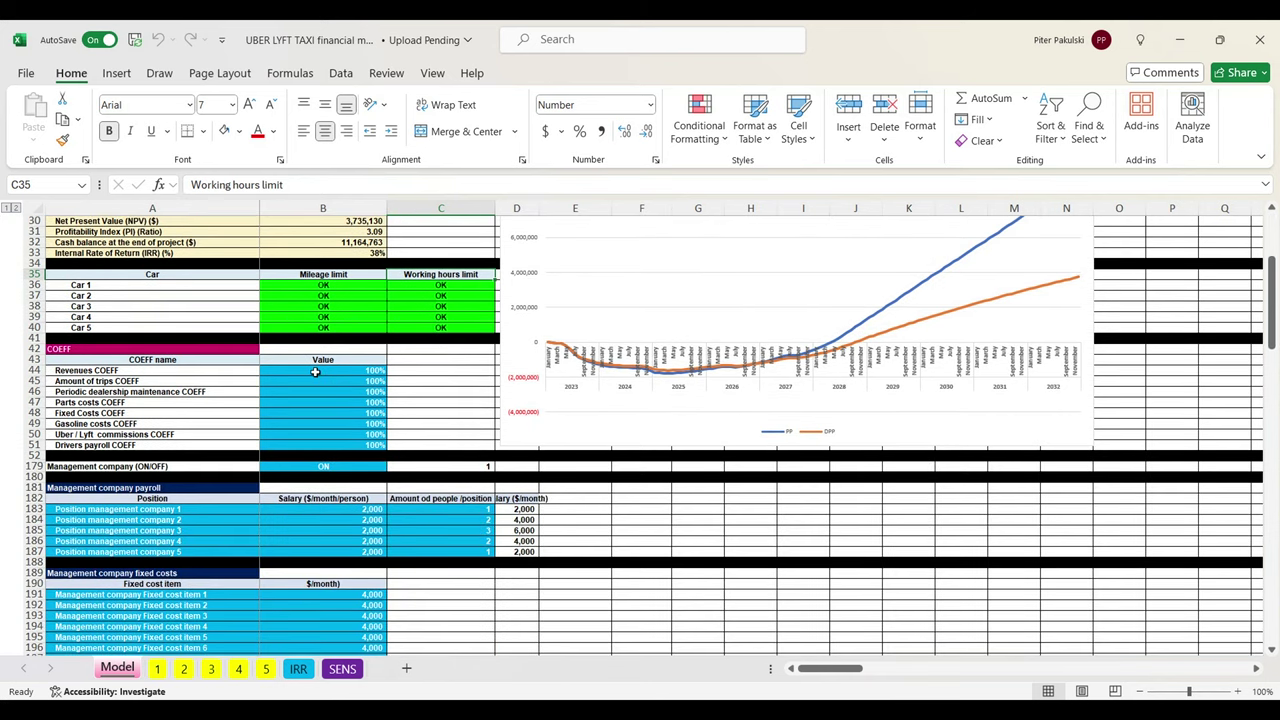
pyautogui.moveTo(315, 372); pyautogui.dragTo(337, 446)
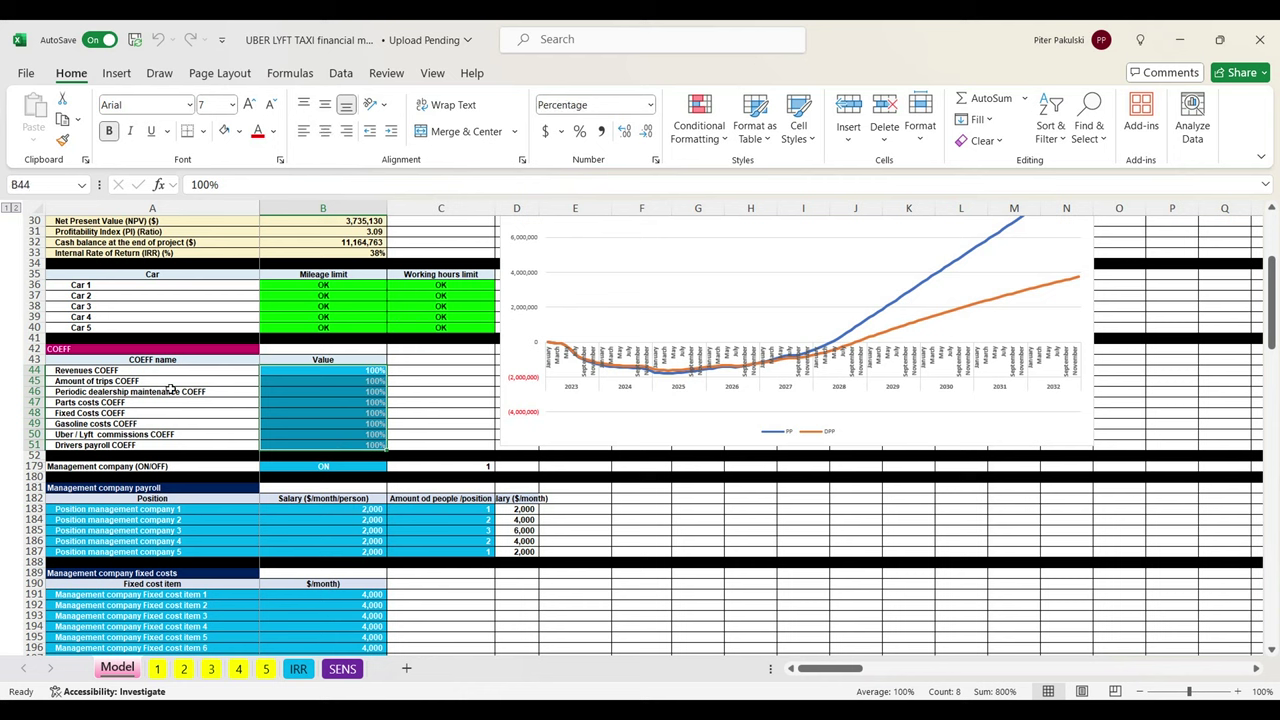
pyautogui.moveTo(106, 372); pyautogui.dragTo(120, 446)
pyautogui.moveTo(349, 371); pyautogui.dragTo(350, 443)
# - Try a higher Revenues COEFF value to test its effect on the results, and restore it to 100%
pyautogui.click(359, 373)
pyautogui.write('11')
pyautogui.press('Return')
pyautogui.click(361, 371)
pyautogui.write('100')
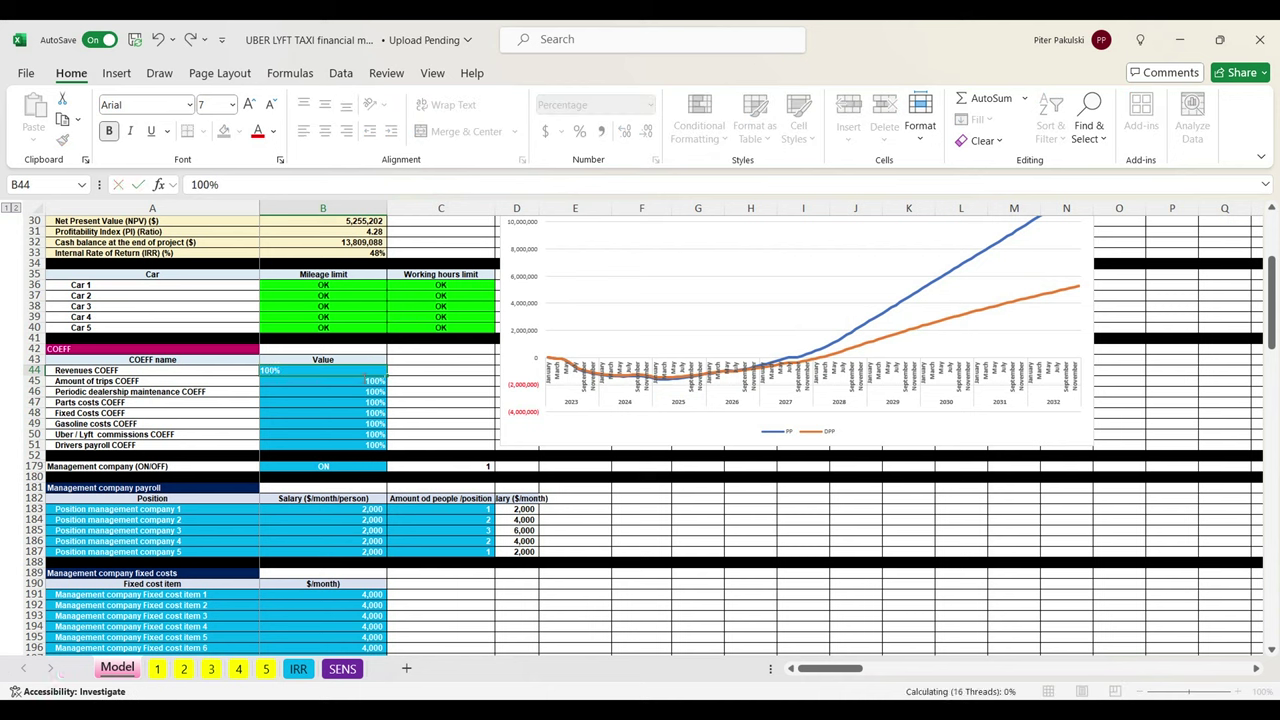
pyautogui.press('Return')
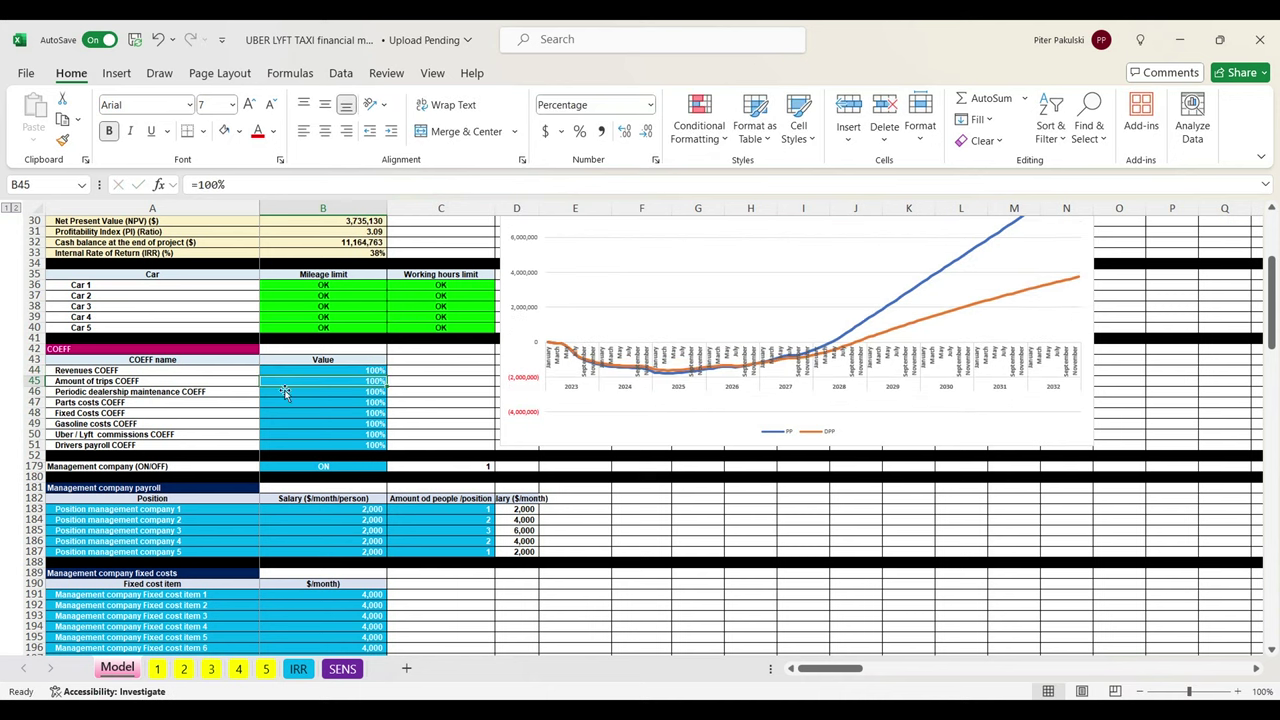
# - Check the ON and OFF options available for the Management company setting, leaving it ON
pyautogui.click(309, 470)
pyautogui.click(392, 466)
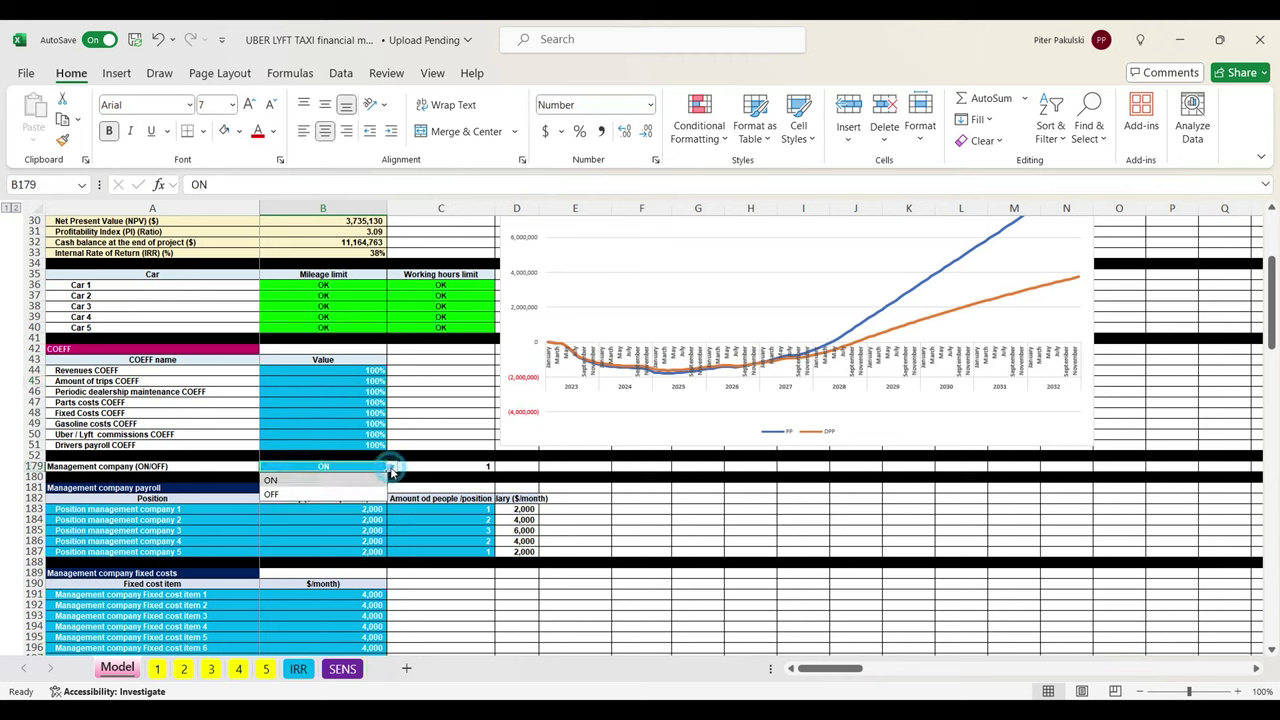
pyautogui.click(436, 488)
# - Review the Management company payroll positions, salaries and headcounts, and the Management company fixed cost items
pyautogui.scroll(-3, 423, 479)
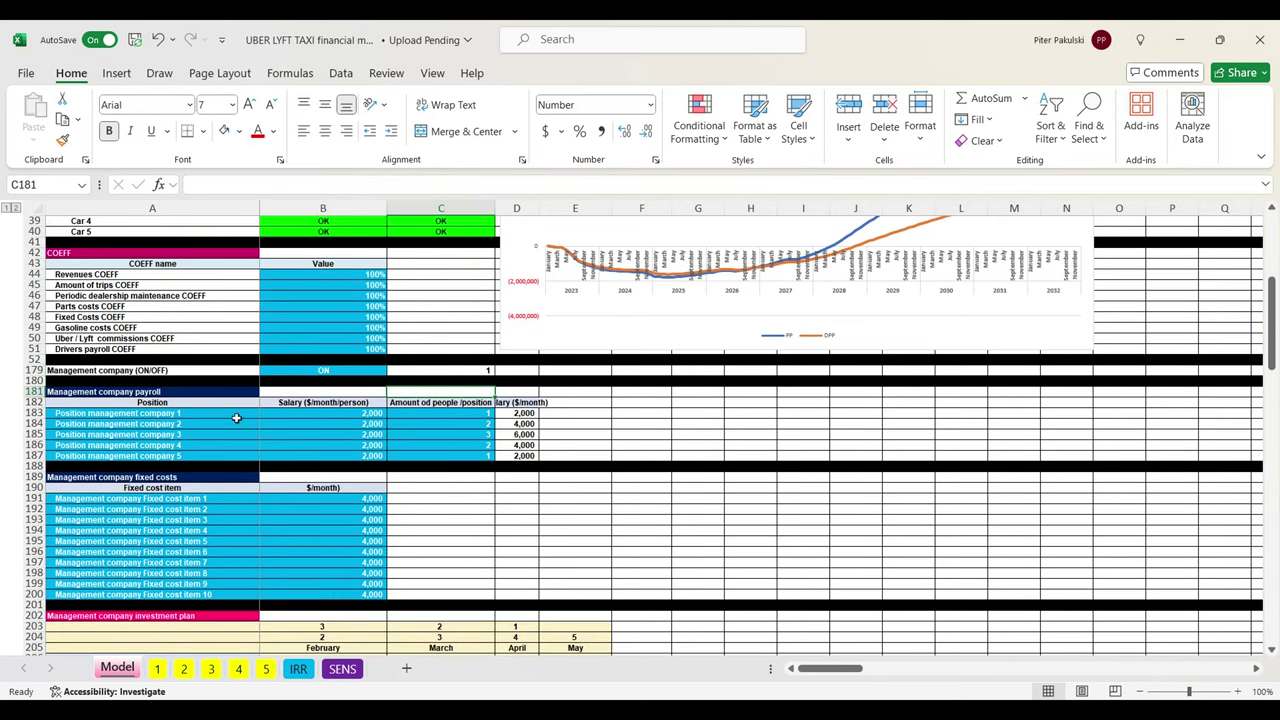
pyautogui.moveTo(153, 413); pyautogui.dragTo(420, 457)
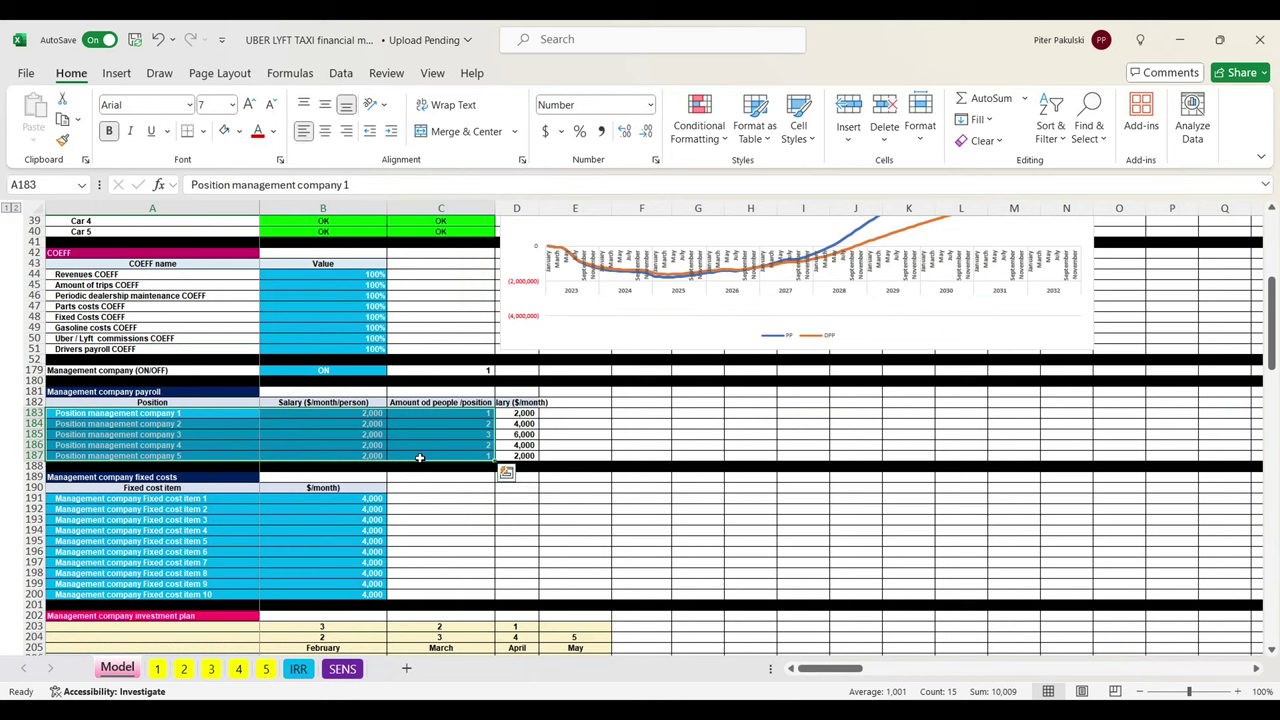
pyautogui.moveTo(428, 405); pyautogui.dragTo(250, 404)
pyautogui.moveTo(176, 504); pyautogui.dragTo(330, 594)
# - Review the Management company investment plan items and their monthly amounts for February to April 2023
pyautogui.scroll(-3, 328, 566)
pyautogui.scroll(-5, 328, 566)
pyautogui.moveTo(194, 411); pyautogui.dragTo(516, 563)
pyautogui.moveTo(359, 416); pyautogui.dragTo(510, 549)
pyautogui.scroll(-4, 485, 505)
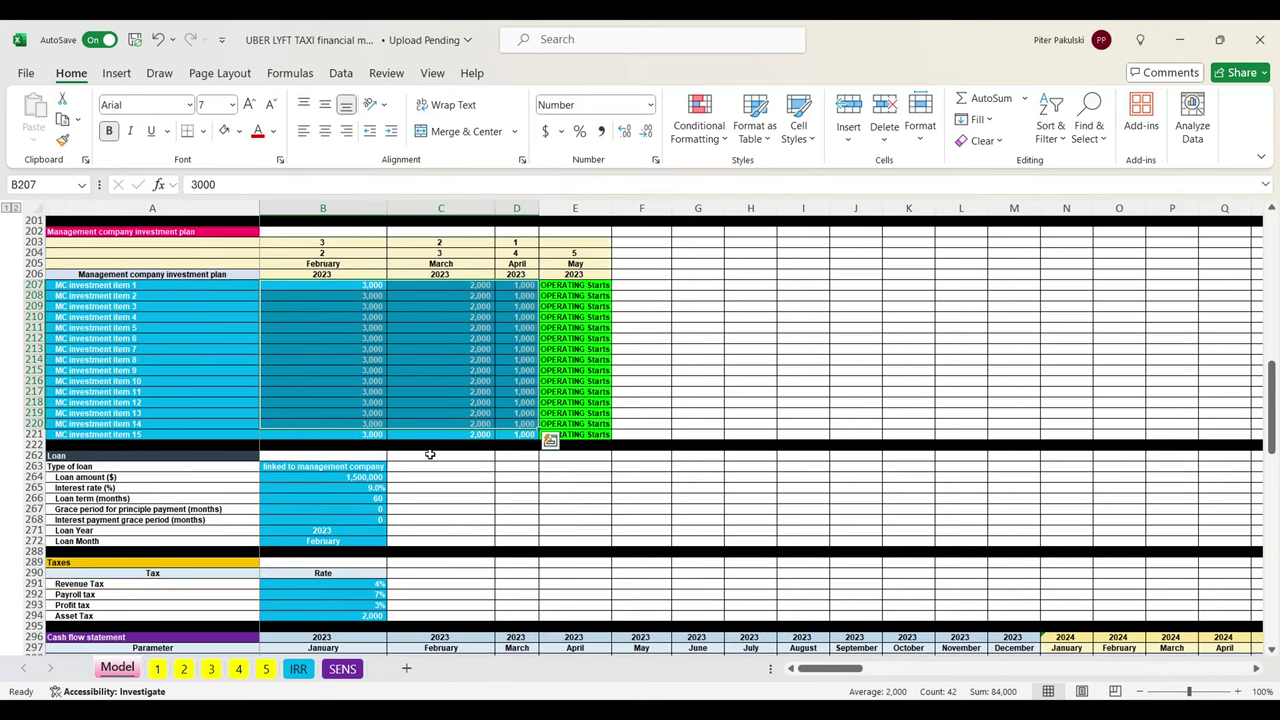
# - Check the options for Type of loan in the Loan section, keeping it linked to management company
pyautogui.scroll(-2, 417, 449)
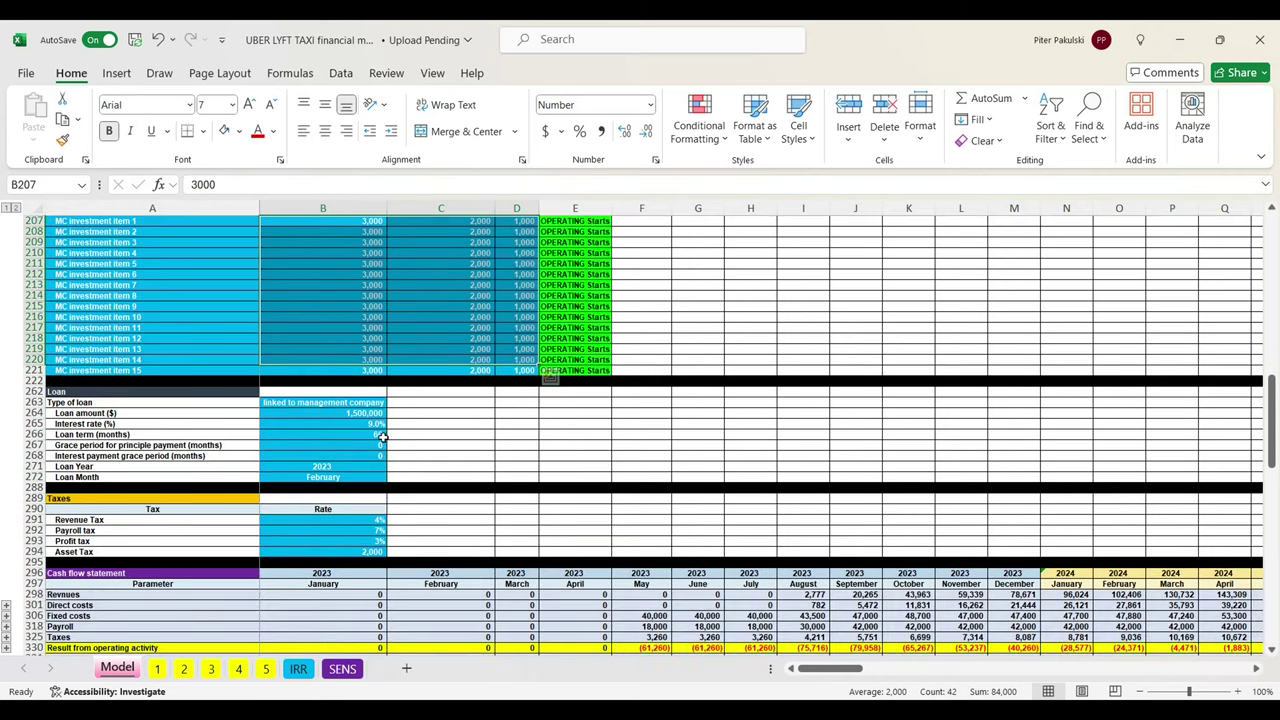
pyautogui.click(325, 406)
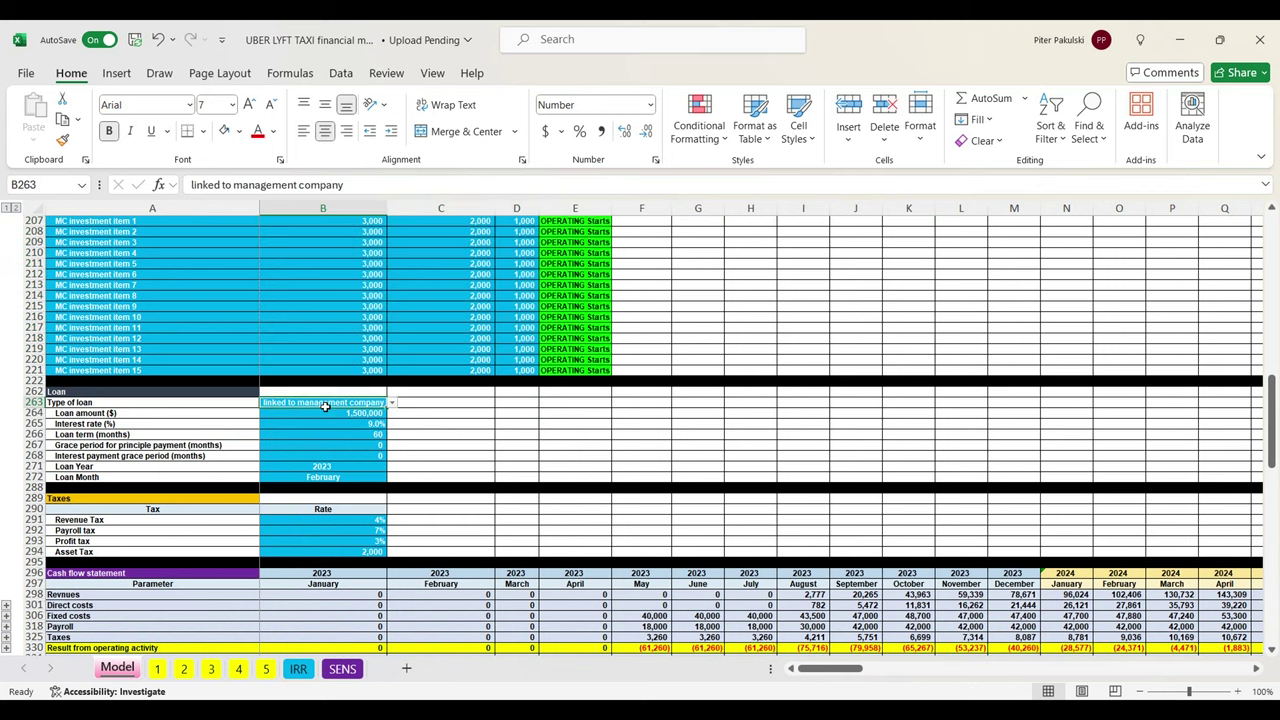
pyautogui.click(392, 404)
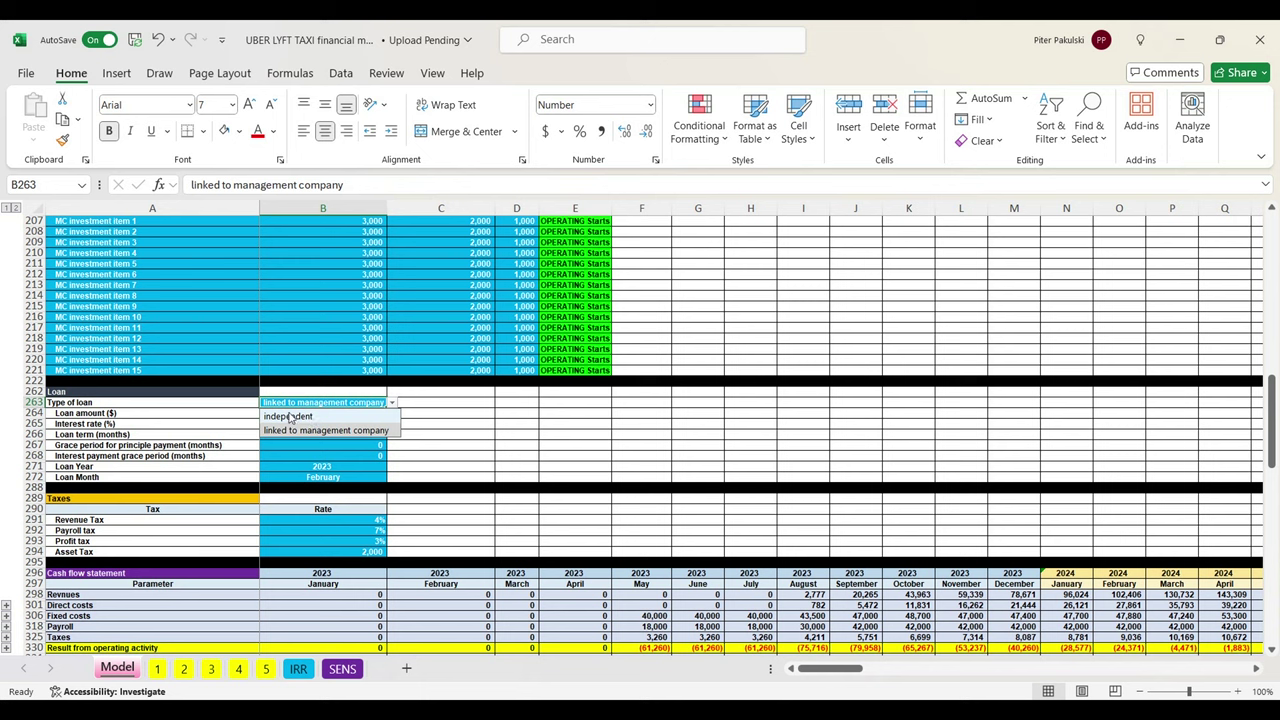
pyautogui.click(432, 426)
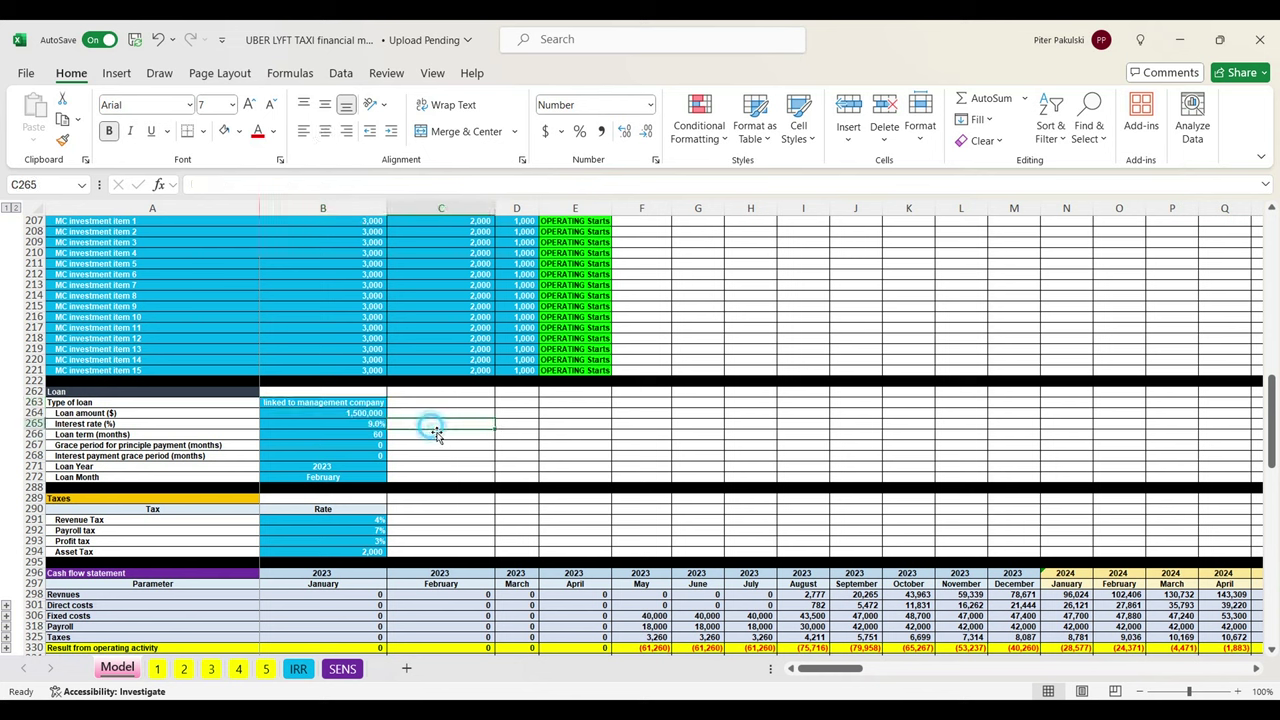
# - Go through the loan amount, interest rate, loan term, both grace periods, and the loan year and month
pyautogui.click(348, 416)
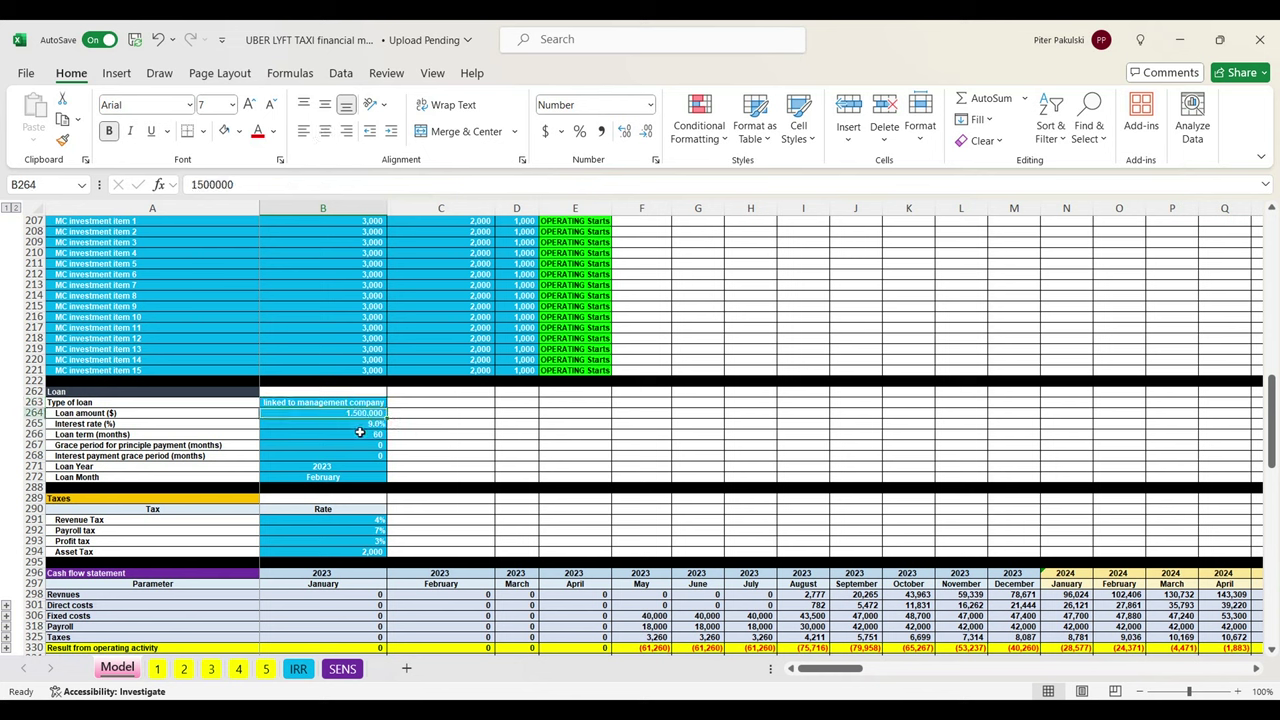
pyautogui.click(358, 424)
pyautogui.click(365, 435)
pyautogui.moveTo(371, 447); pyautogui.dragTo(373, 459)
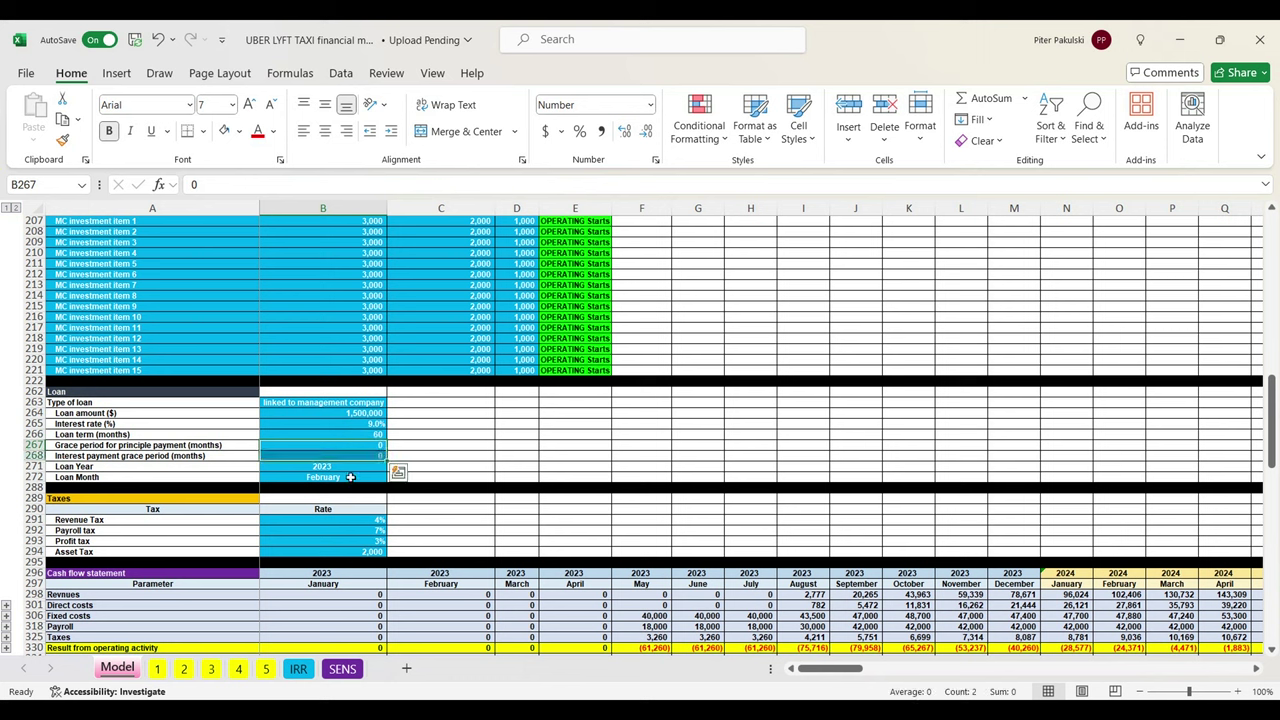
pyautogui.moveTo(327, 470); pyautogui.dragTo(330, 478)
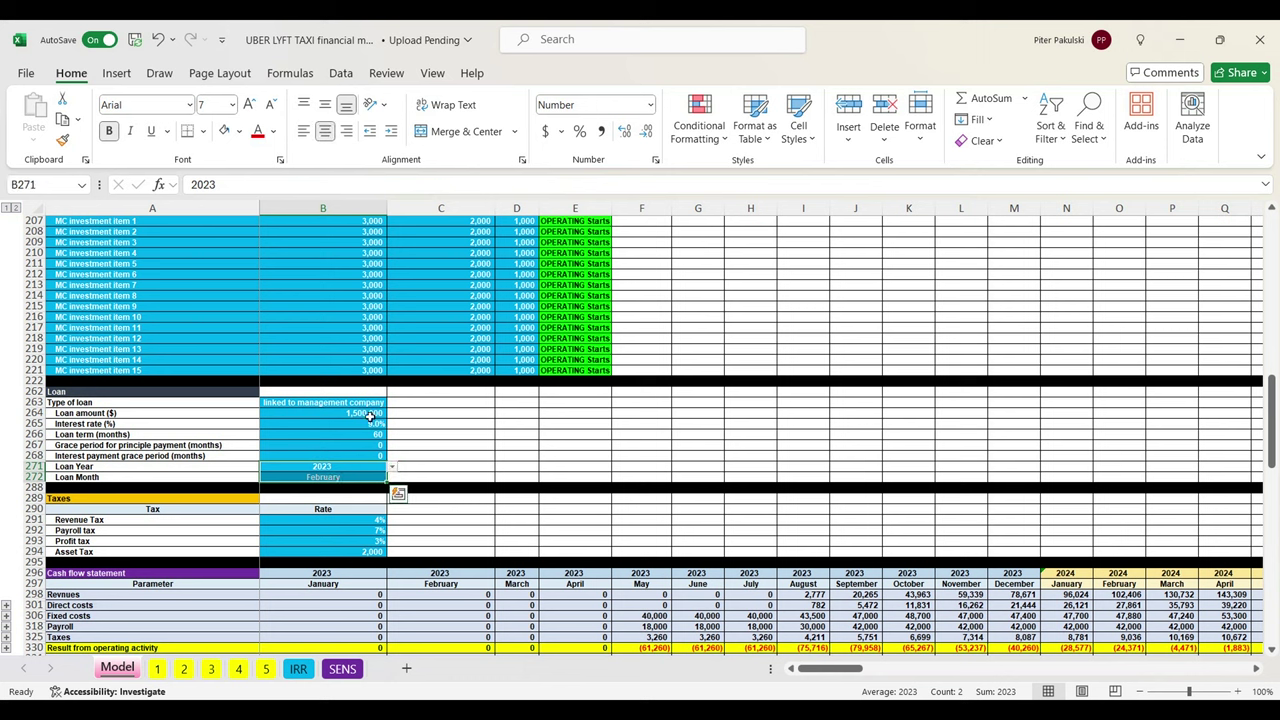
# - Look at the independent and linked to management company loan types once more without changing the selection
pyautogui.click(370, 403)
pyautogui.click(392, 402)
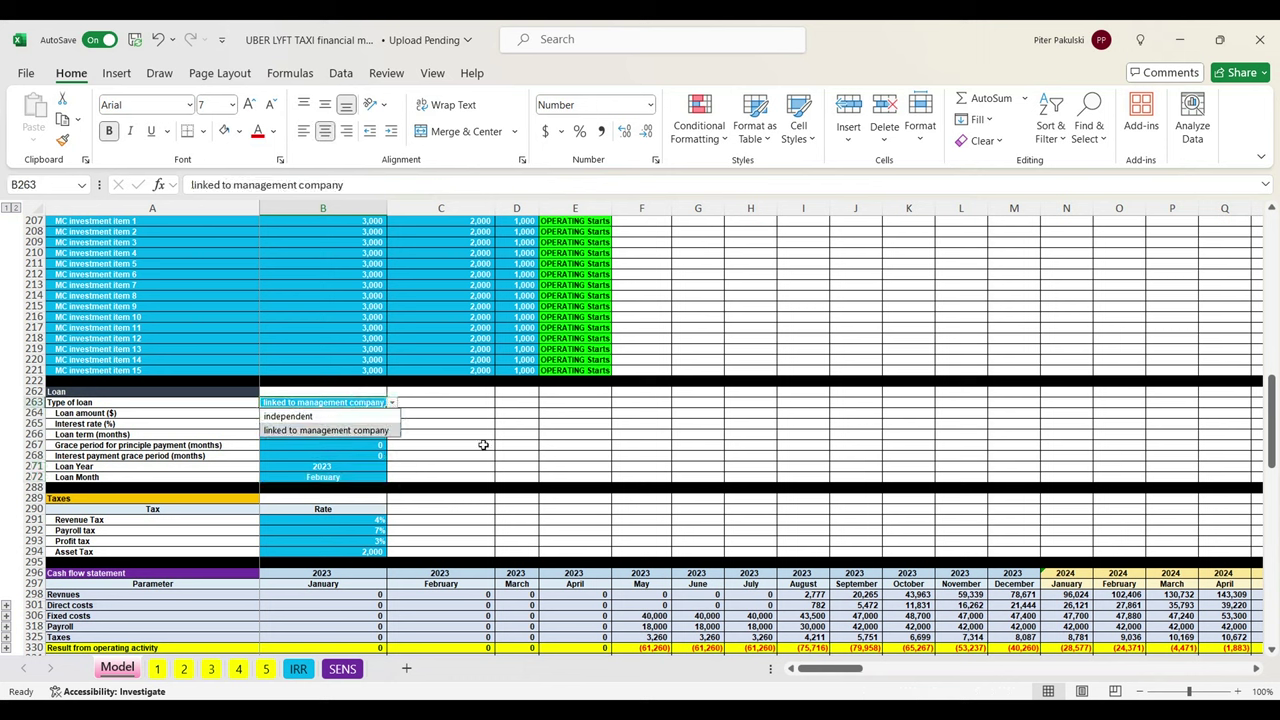
pyautogui.click(442, 445)
# - Review the Taxes table's rates for Revenue, Payroll and Profit tax, and the Asset Tax amount
pyautogui.moveTo(377, 525); pyautogui.dragTo(380, 553)
pyautogui.scroll(-5, 436, 516)
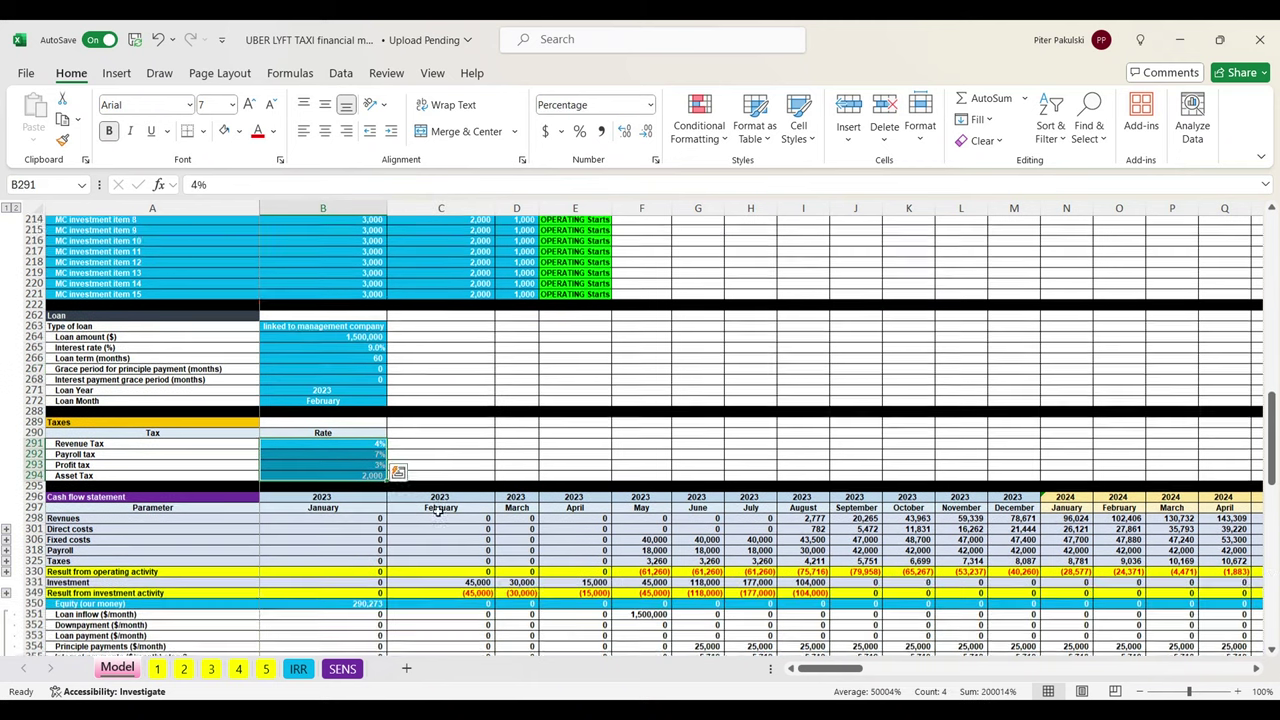
pyautogui.scroll(-1, 437, 506)
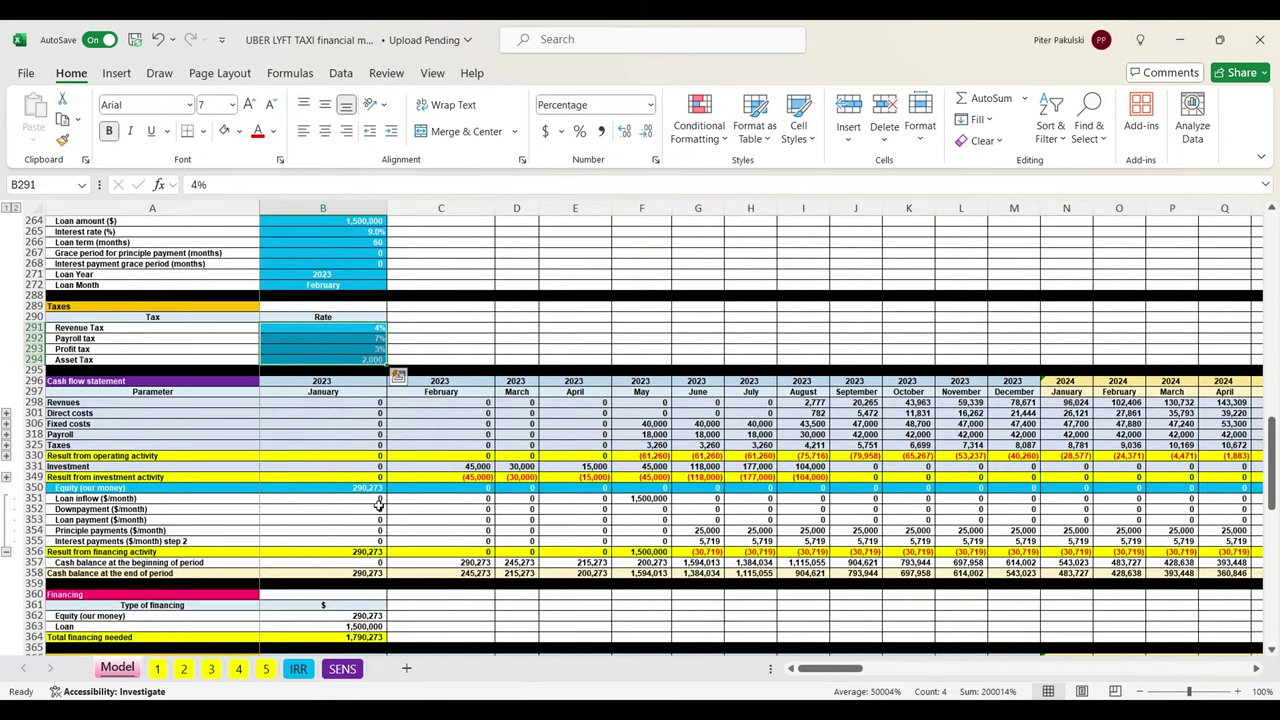
pyautogui.click(367, 360)
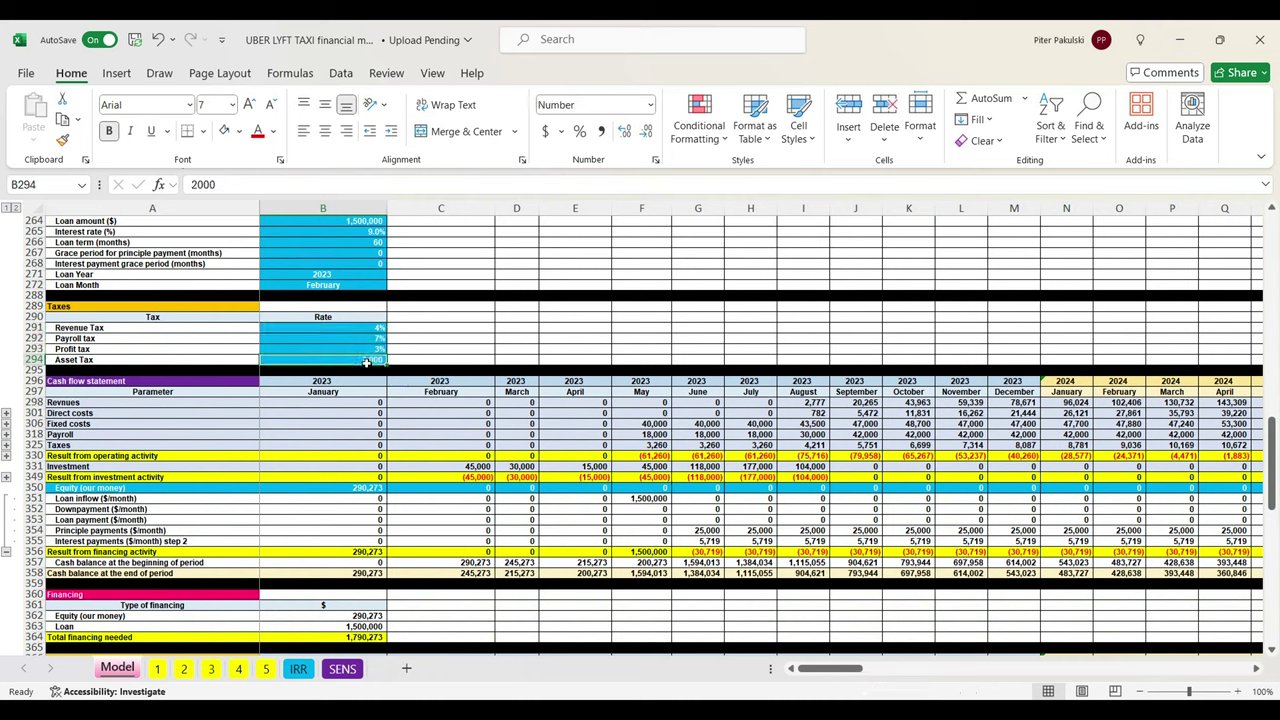
# - Review the Cash flow statement's line items from revenues, direct costs, fixed costs, payroll and taxes to Investment
pyautogui.moveTo(35, 381); pyautogui.dragTo(45, 573)
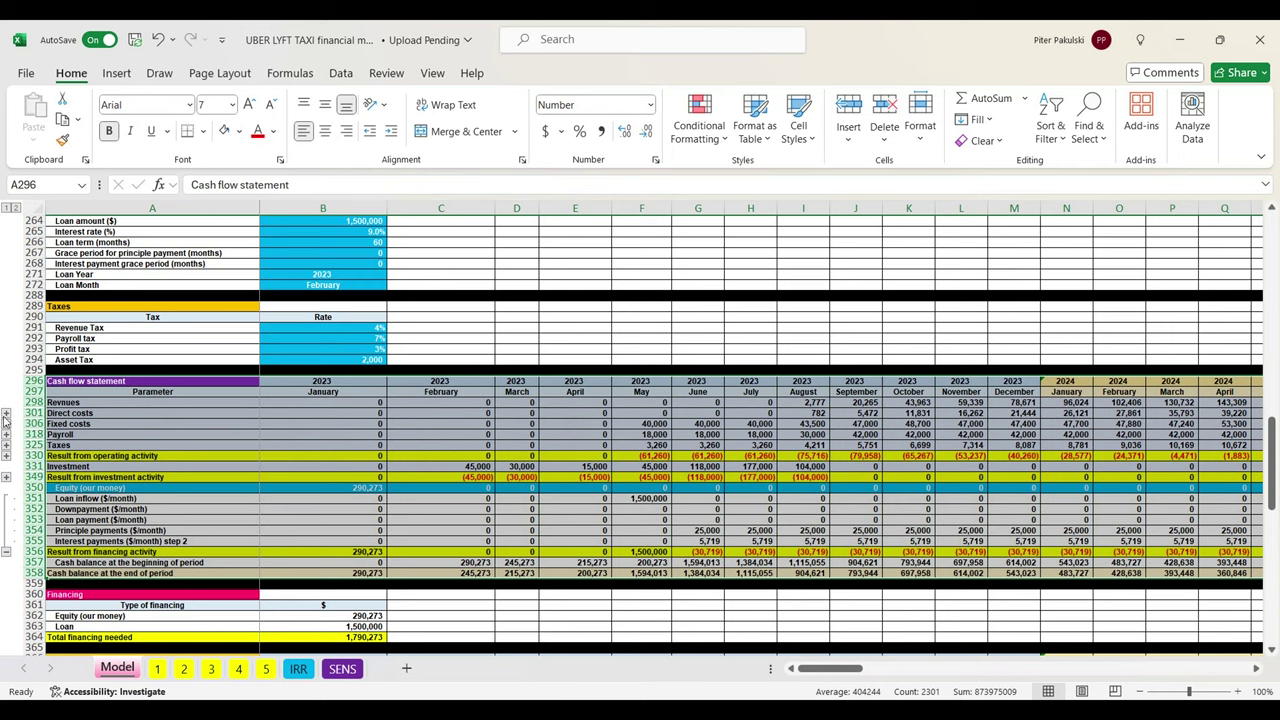
pyautogui.click(87, 402)
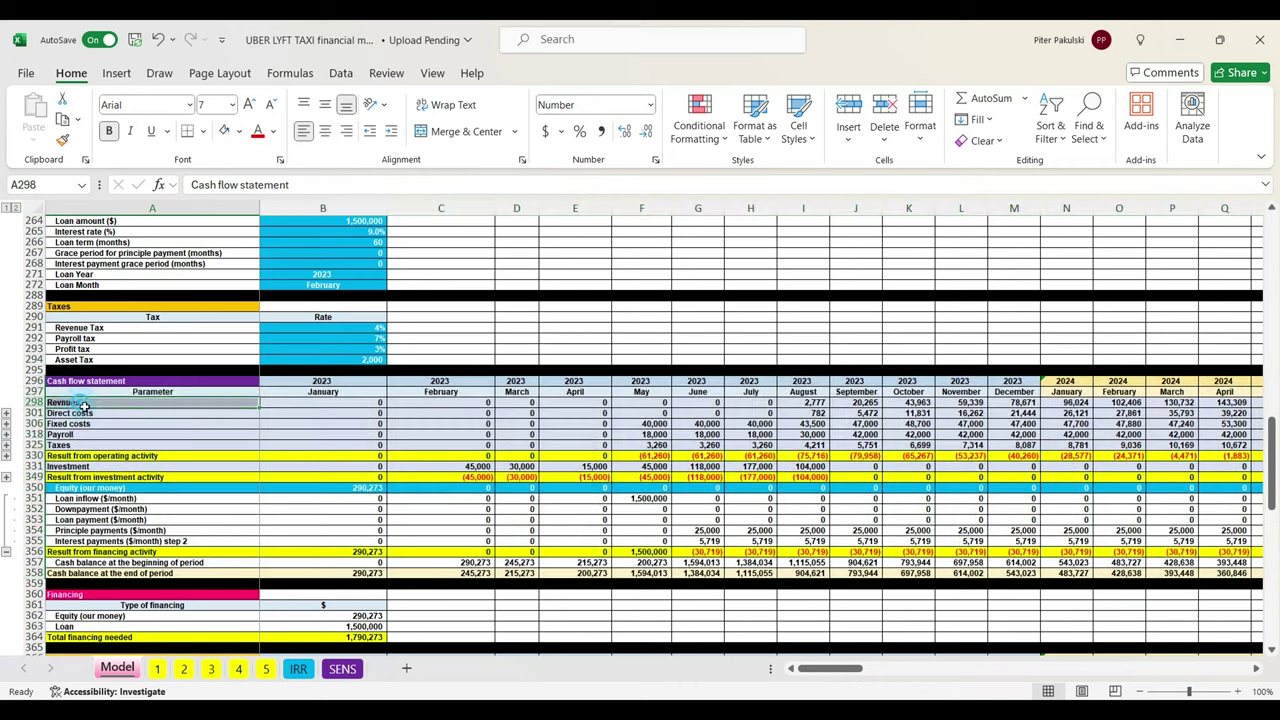
pyautogui.click(80, 412)
pyautogui.click(75, 423)
pyautogui.click(73, 434)
pyautogui.click(72, 445)
pyautogui.click(68, 467)
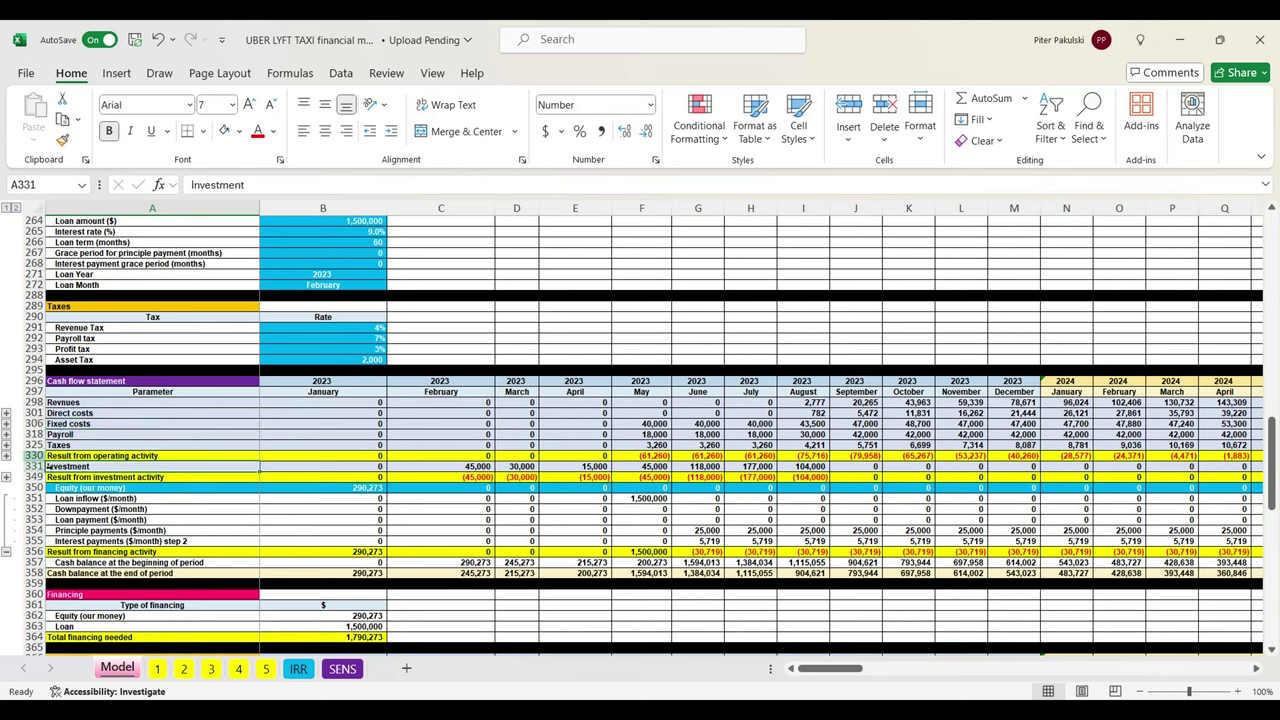
# - Examine the Result from operating activity across the months and the Result from investment activity row
pyautogui.click(33, 455)
pyautogui.moveTo(962, 456); pyautogui.dragTo(1183, 458)
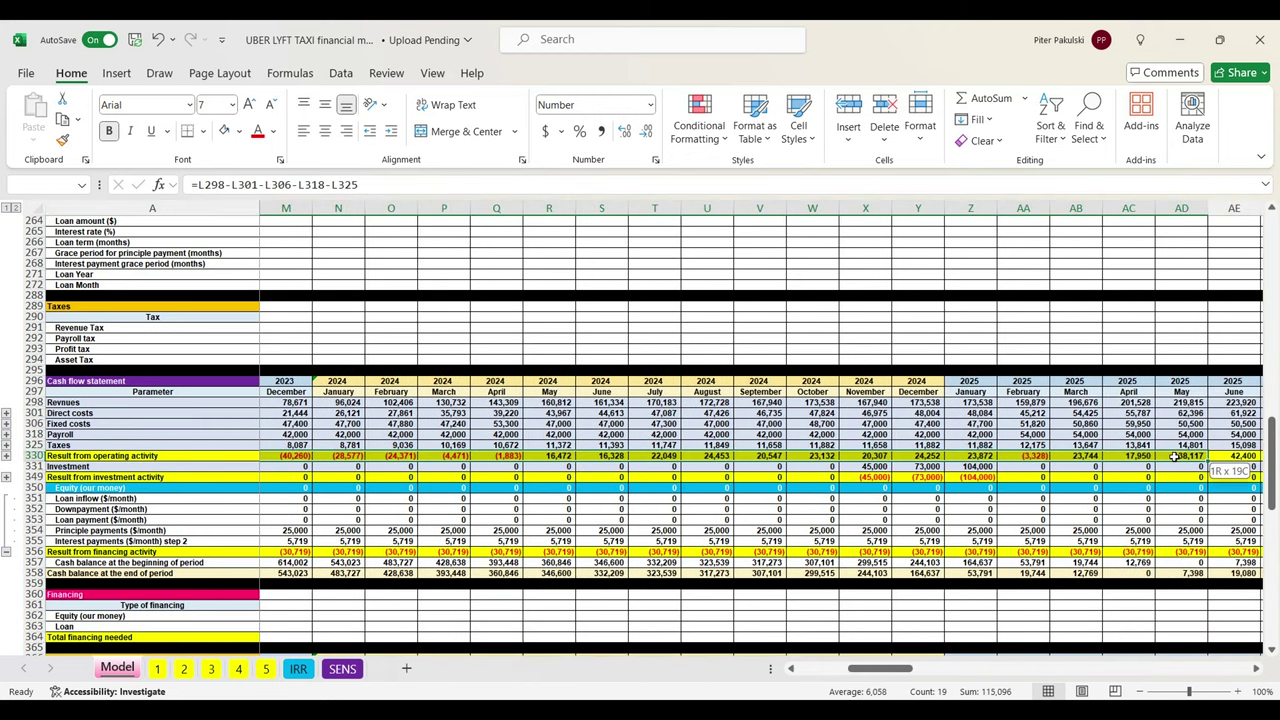
pyautogui.click(33, 477)
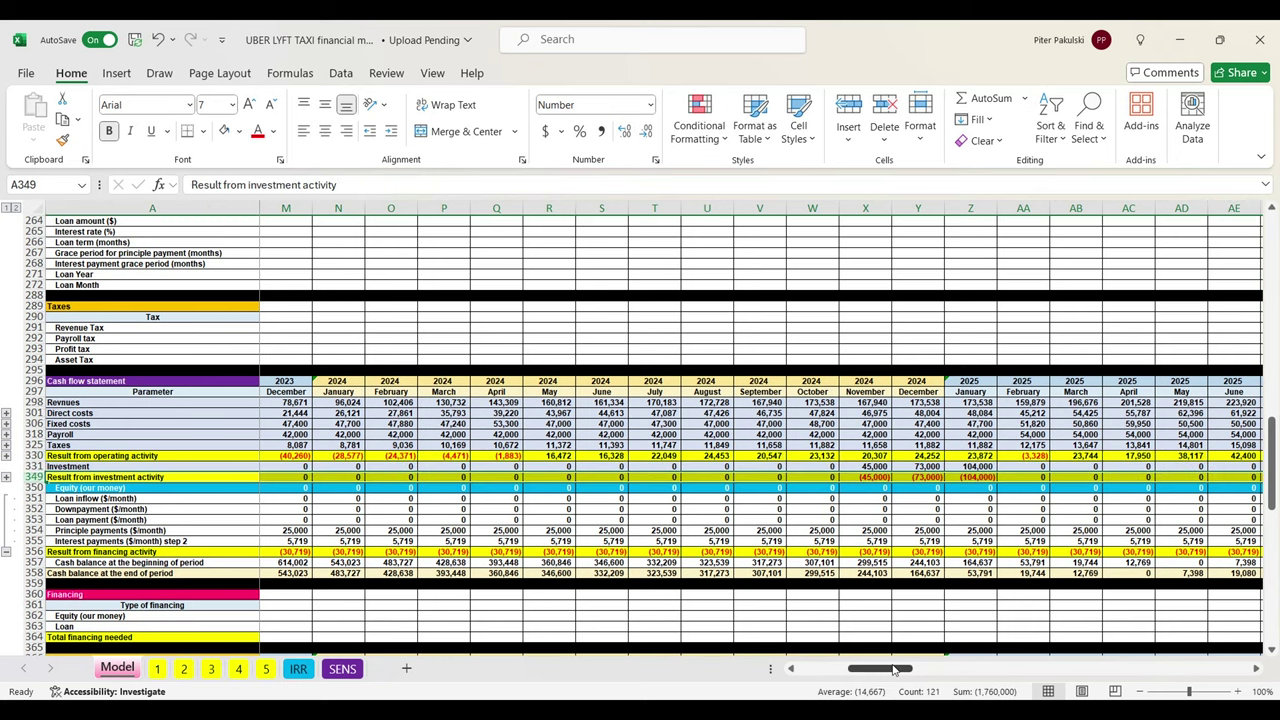
pyautogui.moveTo(893, 669); pyautogui.dragTo(823, 669)
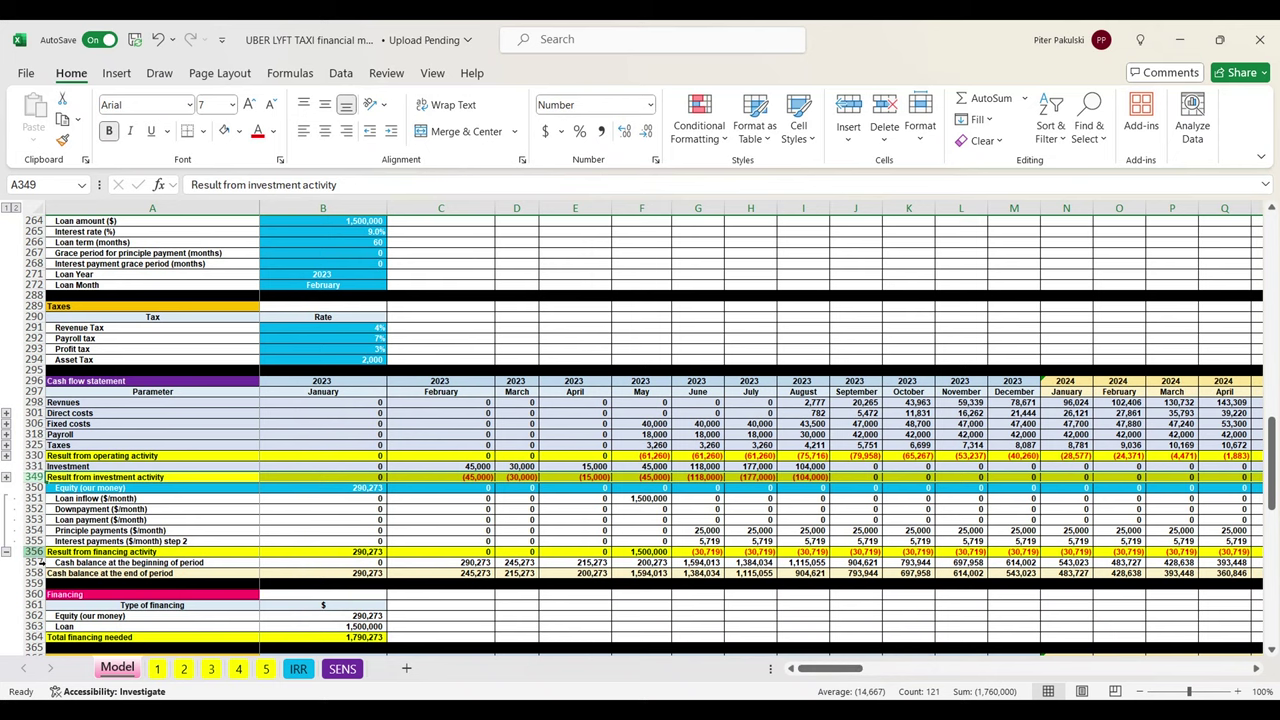
# - Examine the Result from financing activity row and follow the Cash balance at the end of period through 2028
pyautogui.click(60, 551)
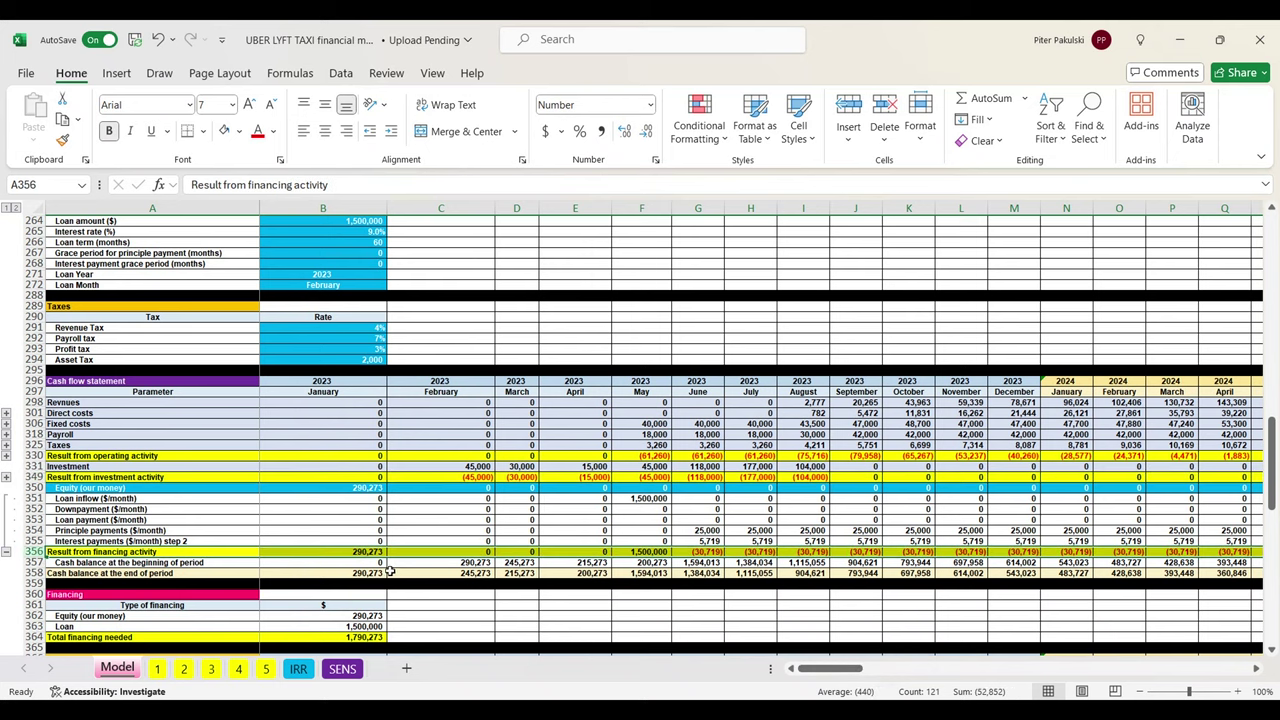
pyautogui.moveTo(381, 578); pyautogui.dragTo(850, 580)
pyautogui.click(1040, 578)
pyautogui.moveTo(1045, 578); pyautogui.dragTo(1200, 578)
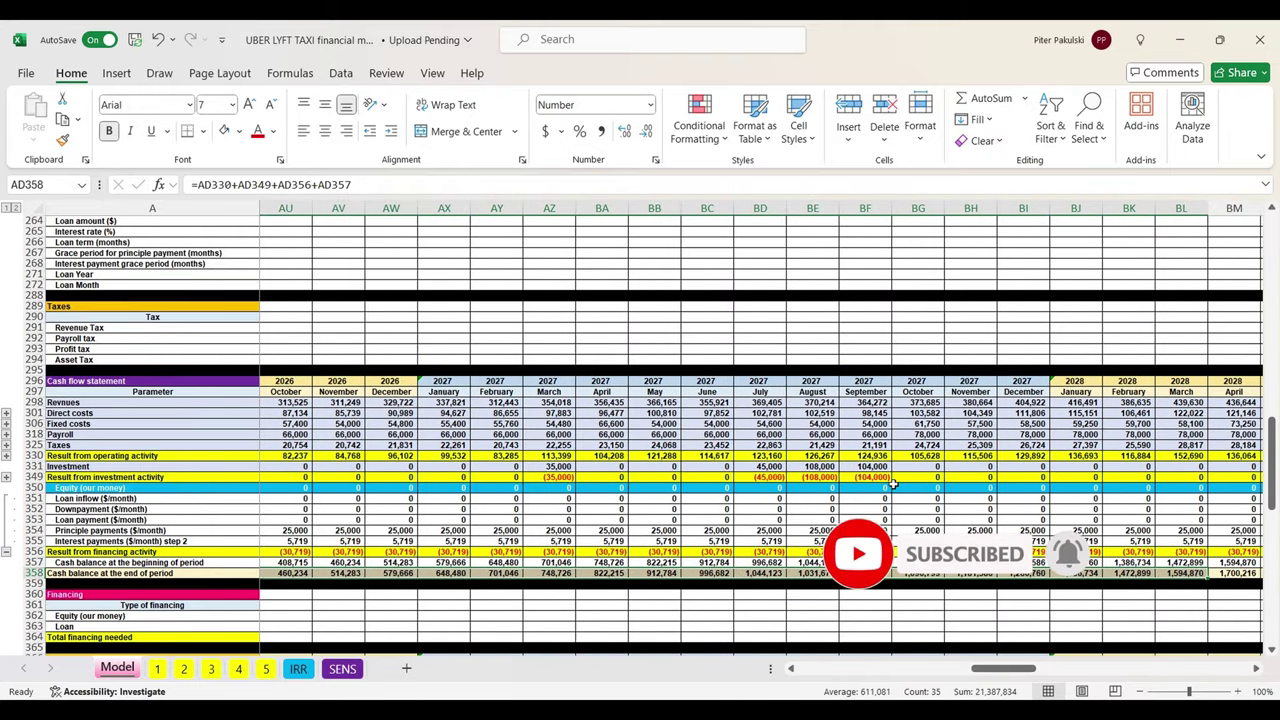
# - Compare the August 2027 end-of-period cash balance with that month's operating result, and select the whole ending balance row
pyautogui.click(816, 570)
pyautogui.click(812, 457)
pyautogui.click(807, 572)
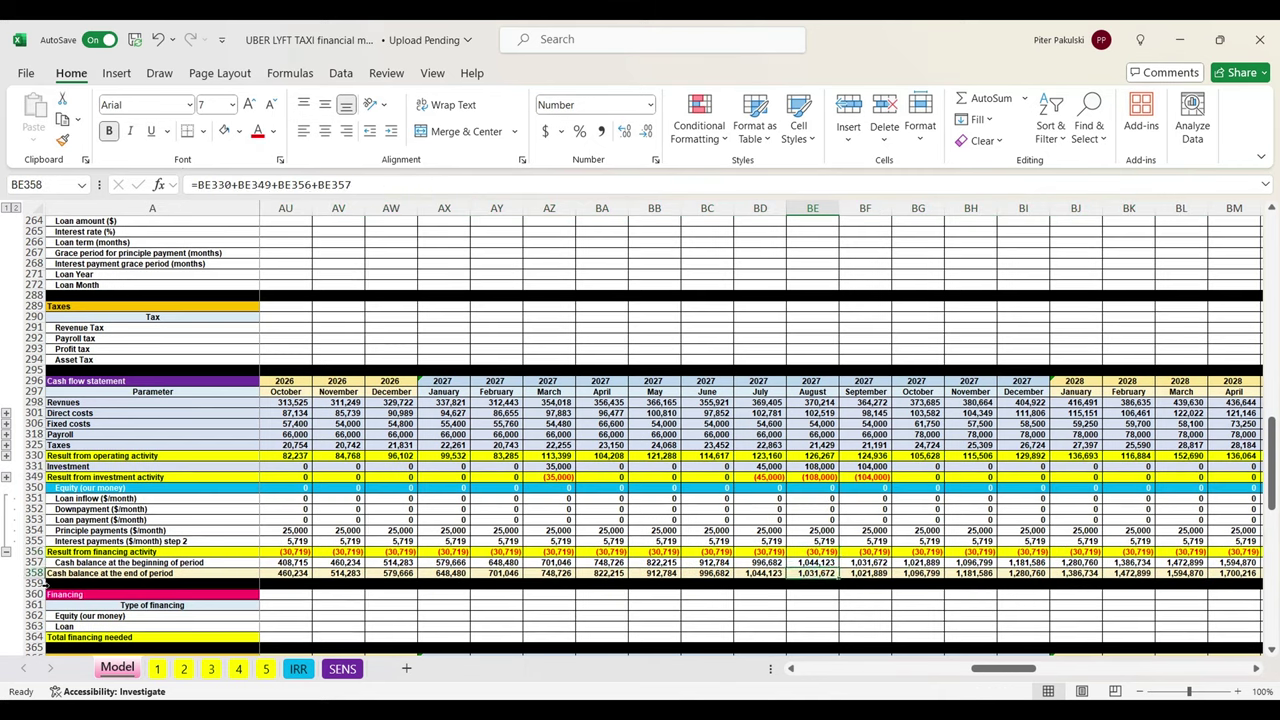
pyautogui.click(33, 573)
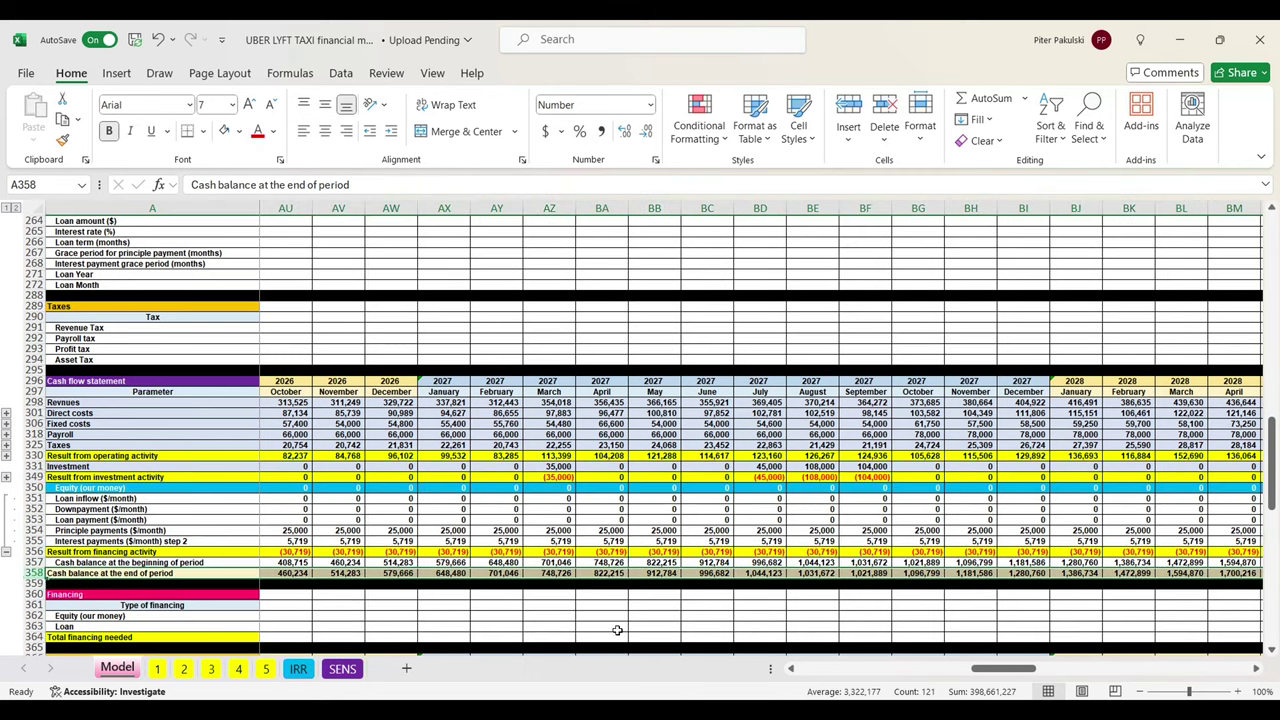
# - Check the May 2023 Loan inflow and the January 2023 Equity (our money) amount in the Cash flow statement
pyautogui.moveTo(983, 670); pyautogui.dragTo(826, 669)
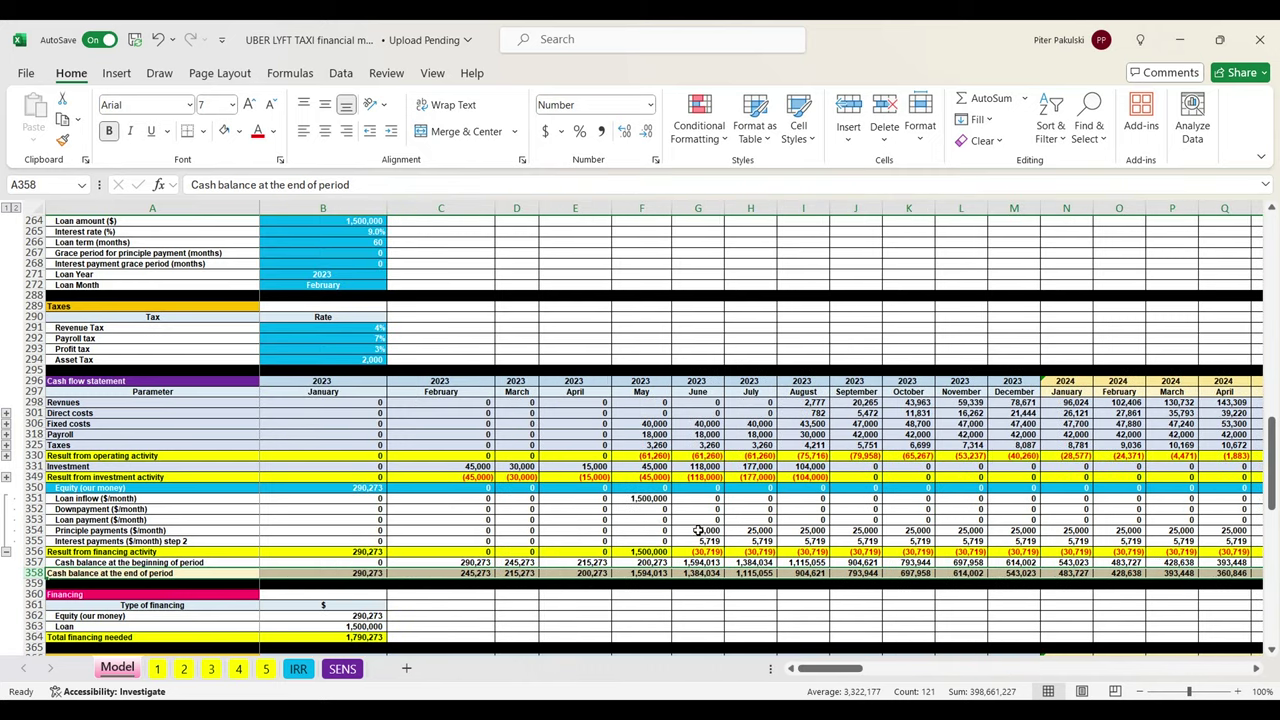
pyautogui.click(648, 498)
pyautogui.click(370, 488)
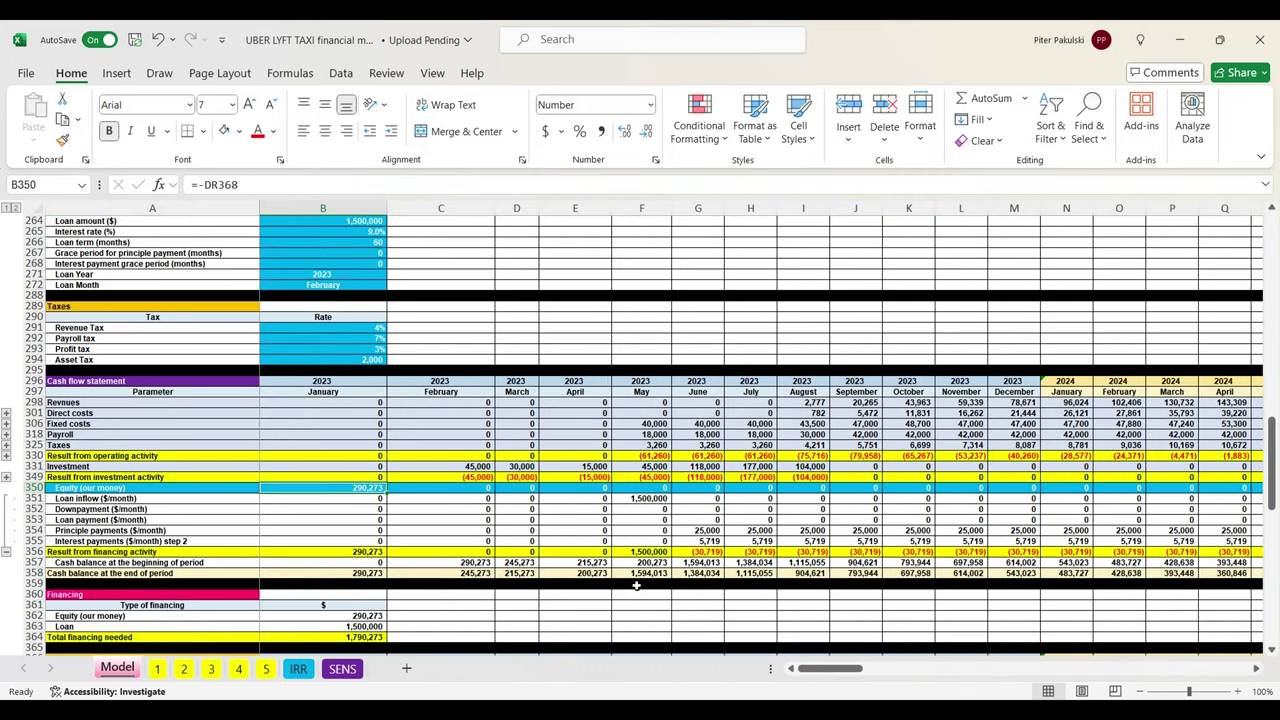
# - Check the June 2026 Cash balance at the end of period and its year and month headers
pyautogui.moveTo(840, 677); pyautogui.dragTo(953, 677)
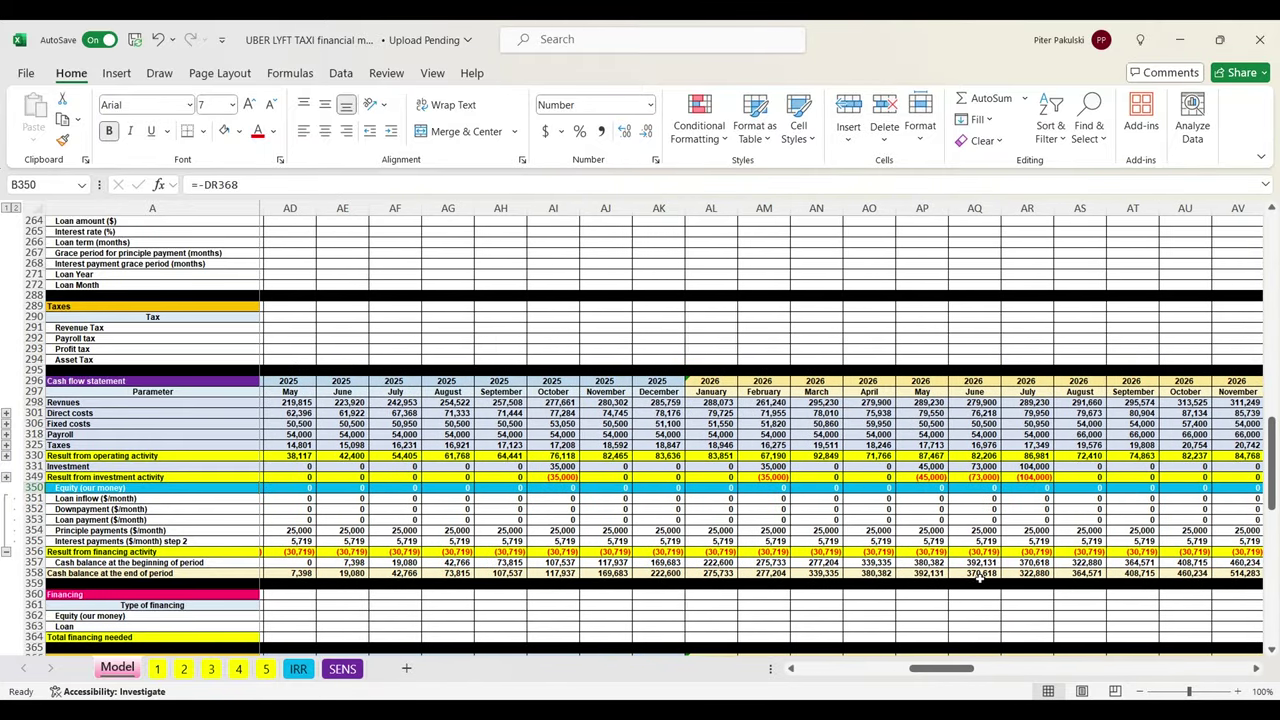
pyautogui.click(979, 574)
pyautogui.moveTo(975, 381); pyautogui.dragTo(979, 392)
pyautogui.moveTo(941, 668); pyautogui.dragTo(491, 668)
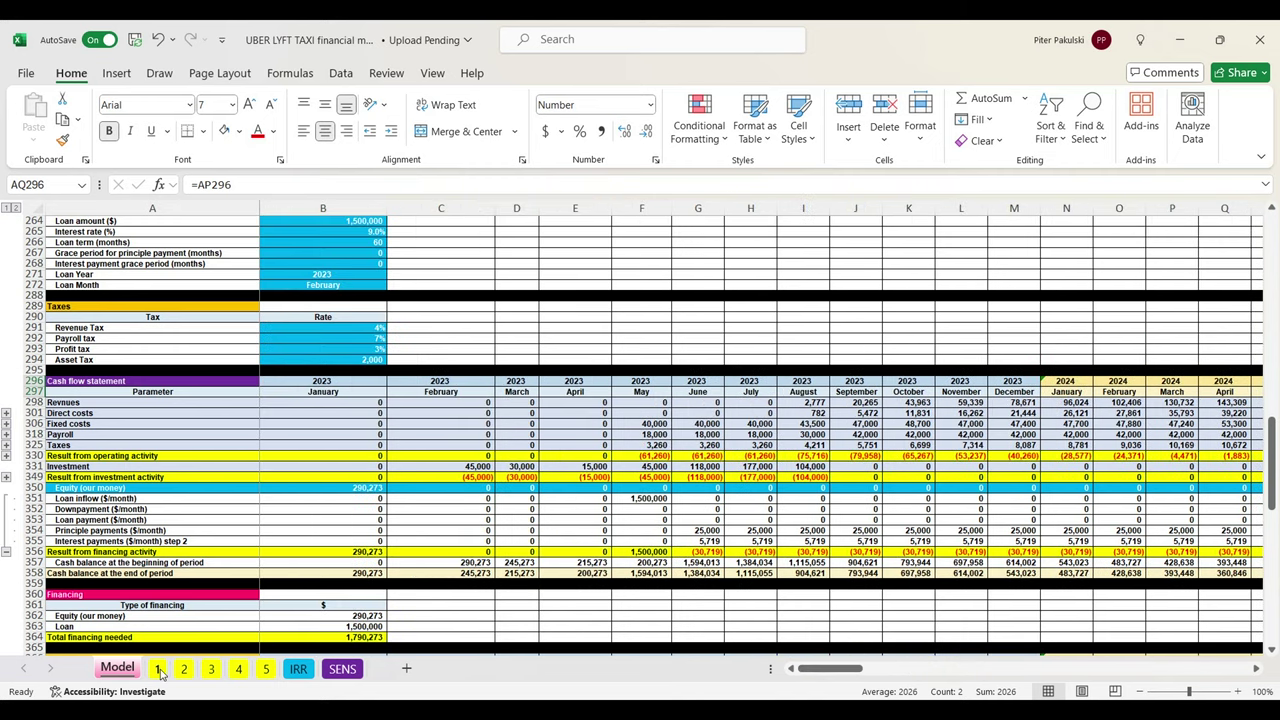
# - Look through the car sheets 1 to 5 and return to sheet 1
pyautogui.click(160, 670)
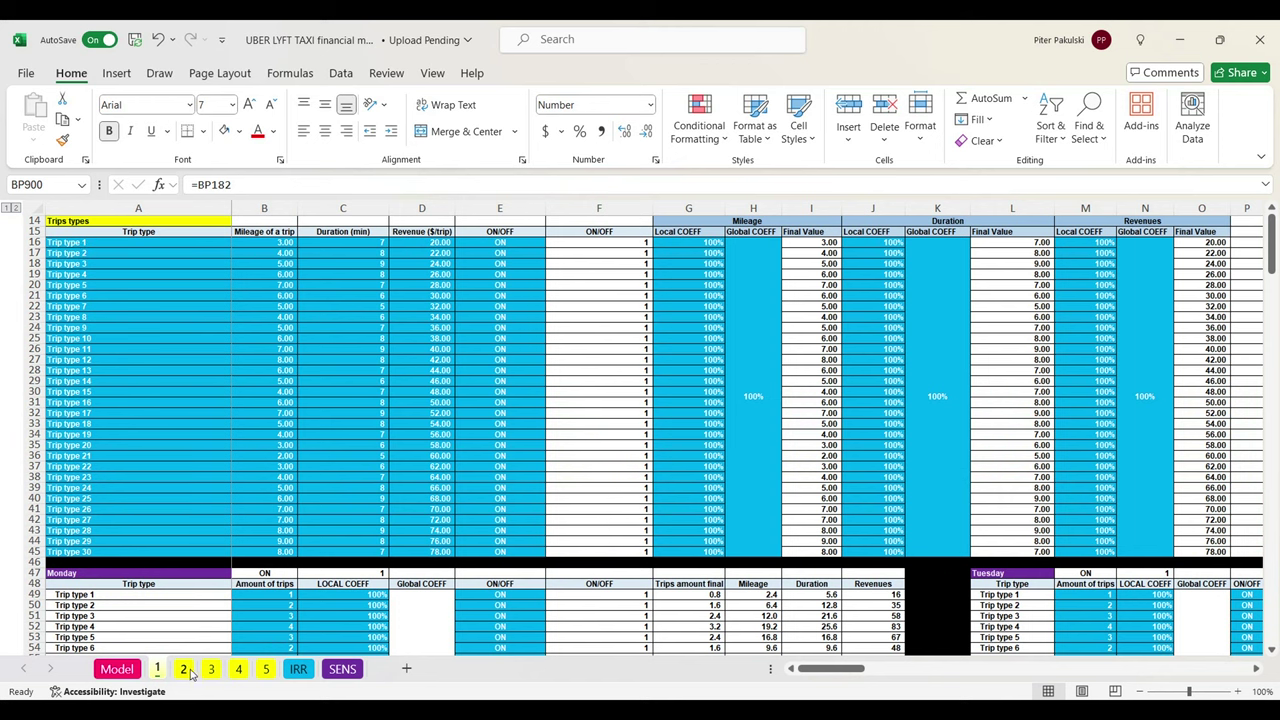
pyautogui.hotkey('ctrl', 'pagedown')
pyautogui.hotkey('ctrl', 'pagedown')
pyautogui.hotkey('ctrl', 'pagedown')
pyautogui.hotkey('ctrl', 'pagedown')
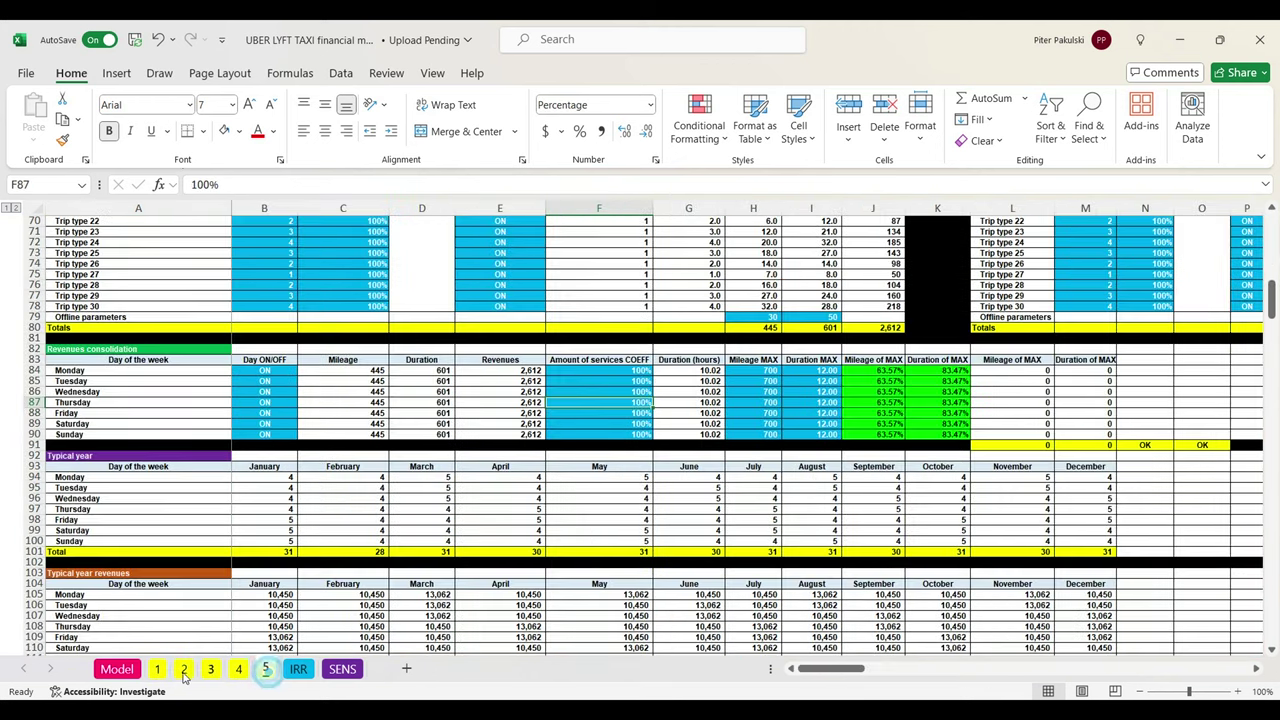
pyautogui.click(158, 670)
# - Review the Trips types table's trip names, mileage of a trip, duration and revenue per trip on sheet 1
pyautogui.moveTo(80, 242); pyautogui.dragTo(88, 495)
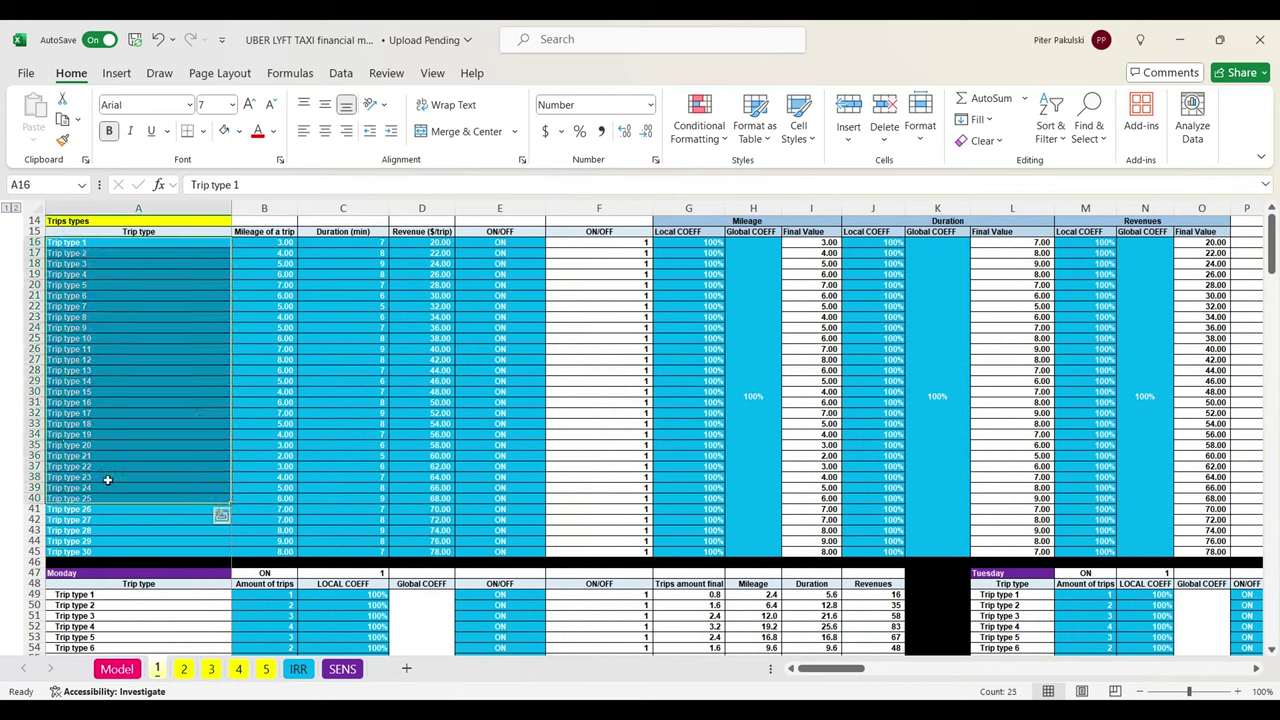
pyautogui.moveTo(277, 249); pyautogui.dragTo(277, 463)
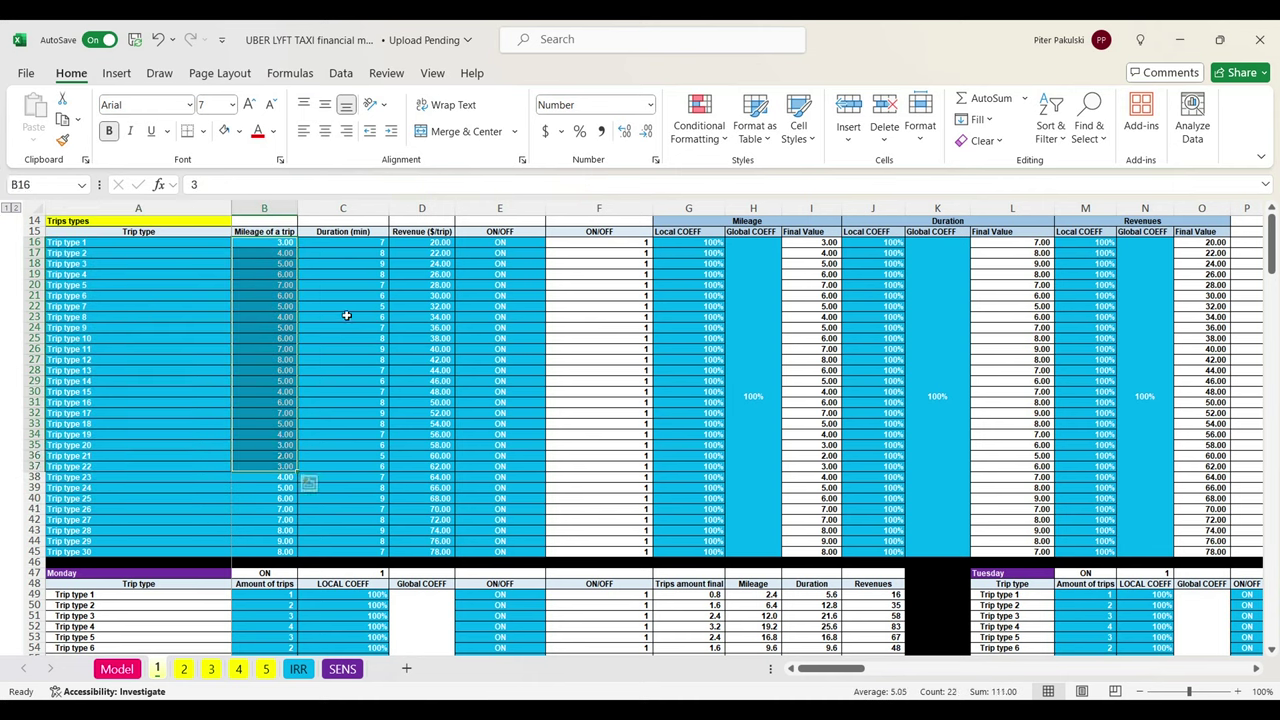
pyautogui.moveTo(360, 243); pyautogui.dragTo(349, 437)
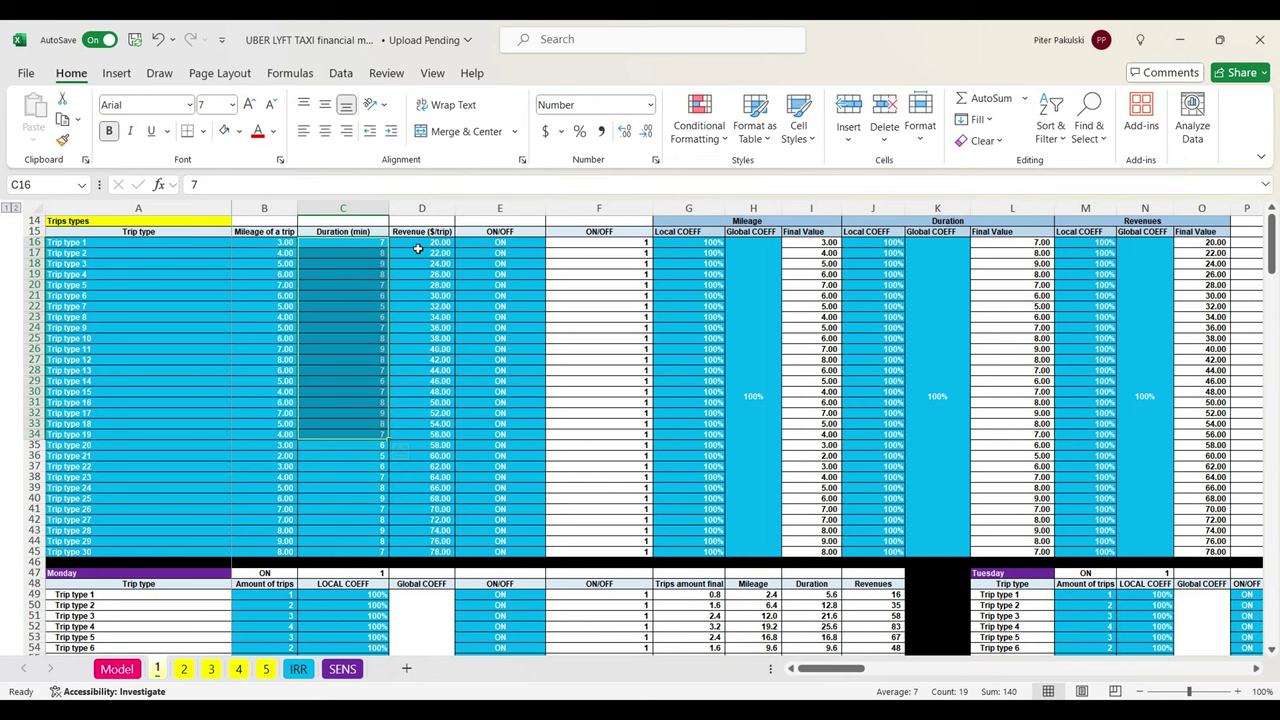
pyautogui.moveTo(418, 249); pyautogui.dragTo(426, 460)
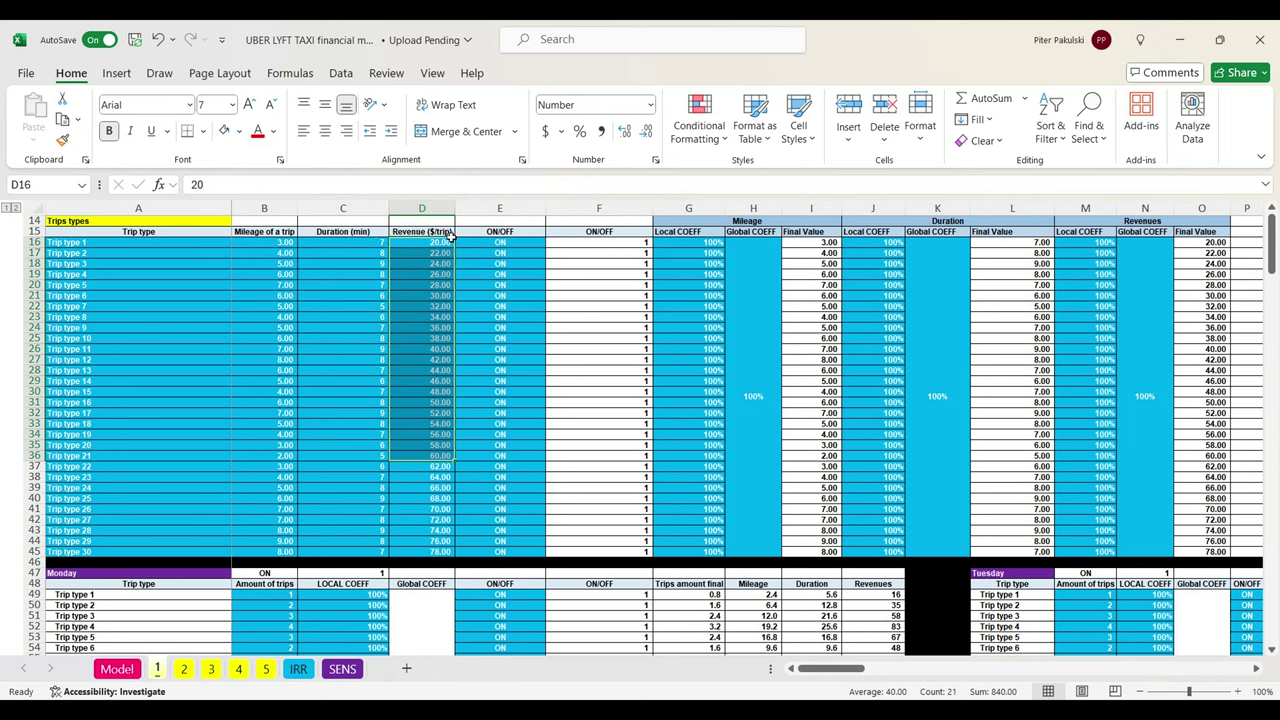
# - Check the ON/OFF choices available for Trip type 1 and Trip type 11 in the Trips types table
pyautogui.click(519, 246)
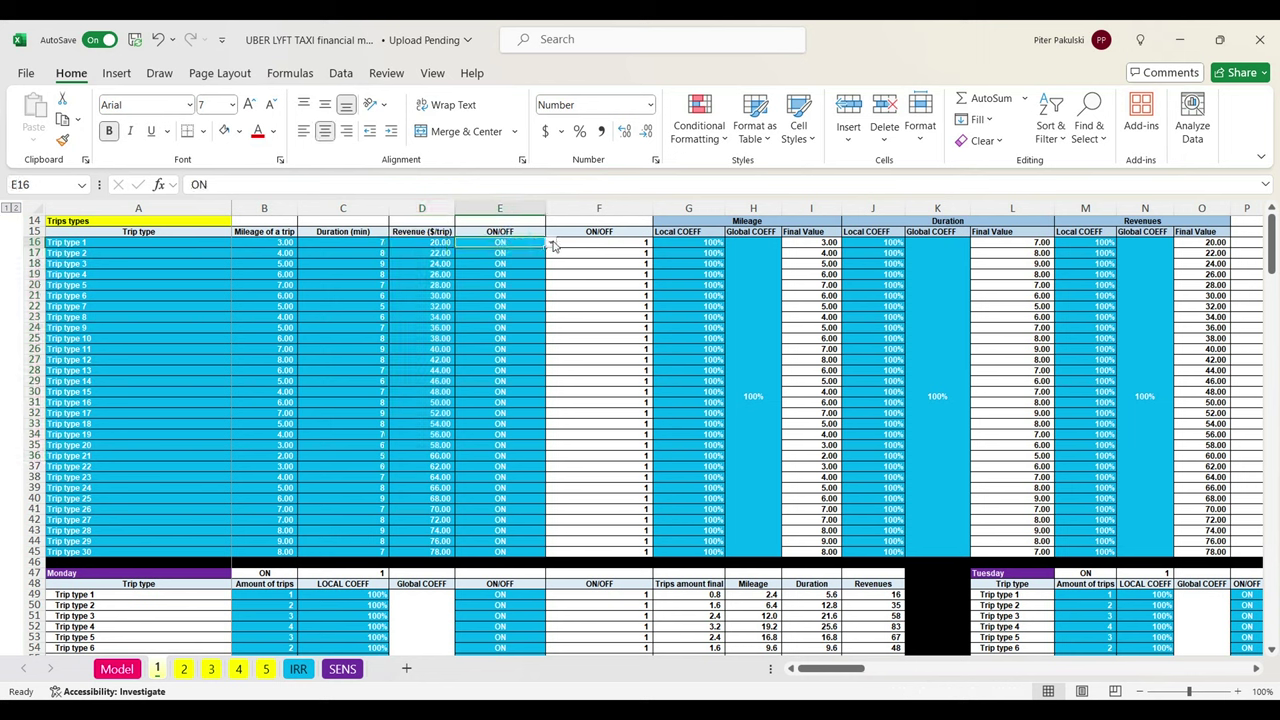
pyautogui.click(550, 243)
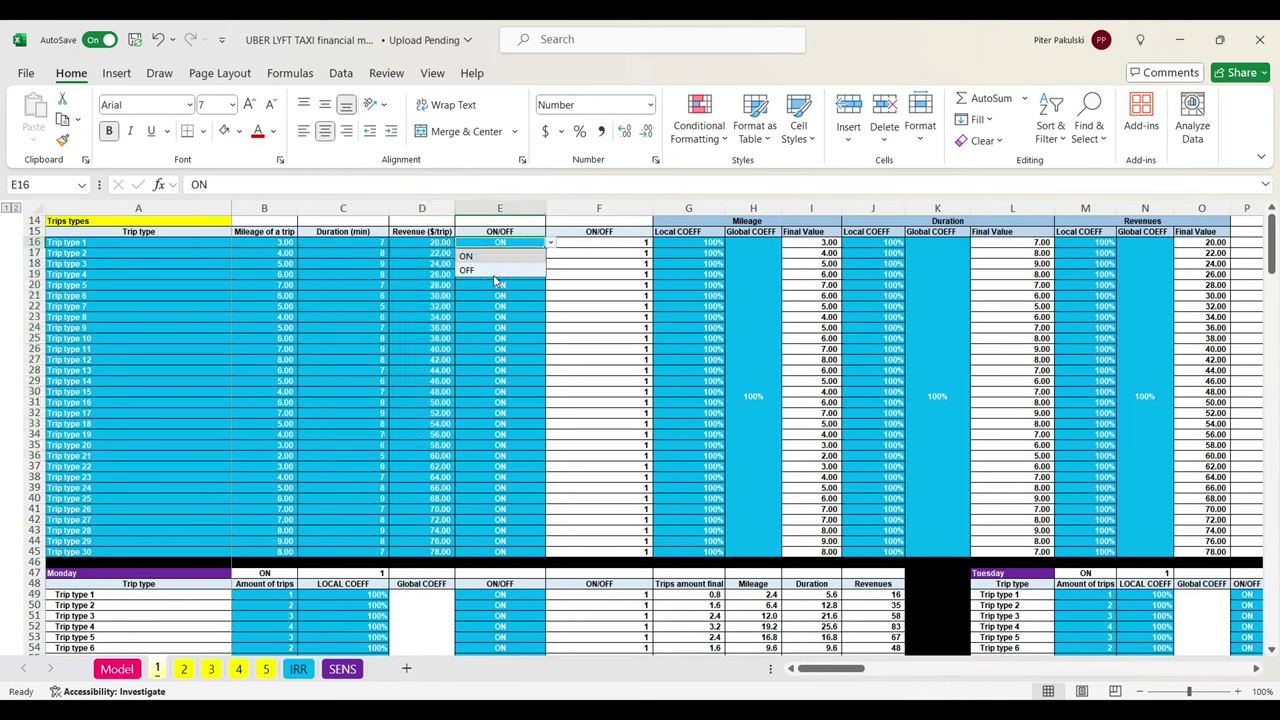
pyautogui.click(503, 356)
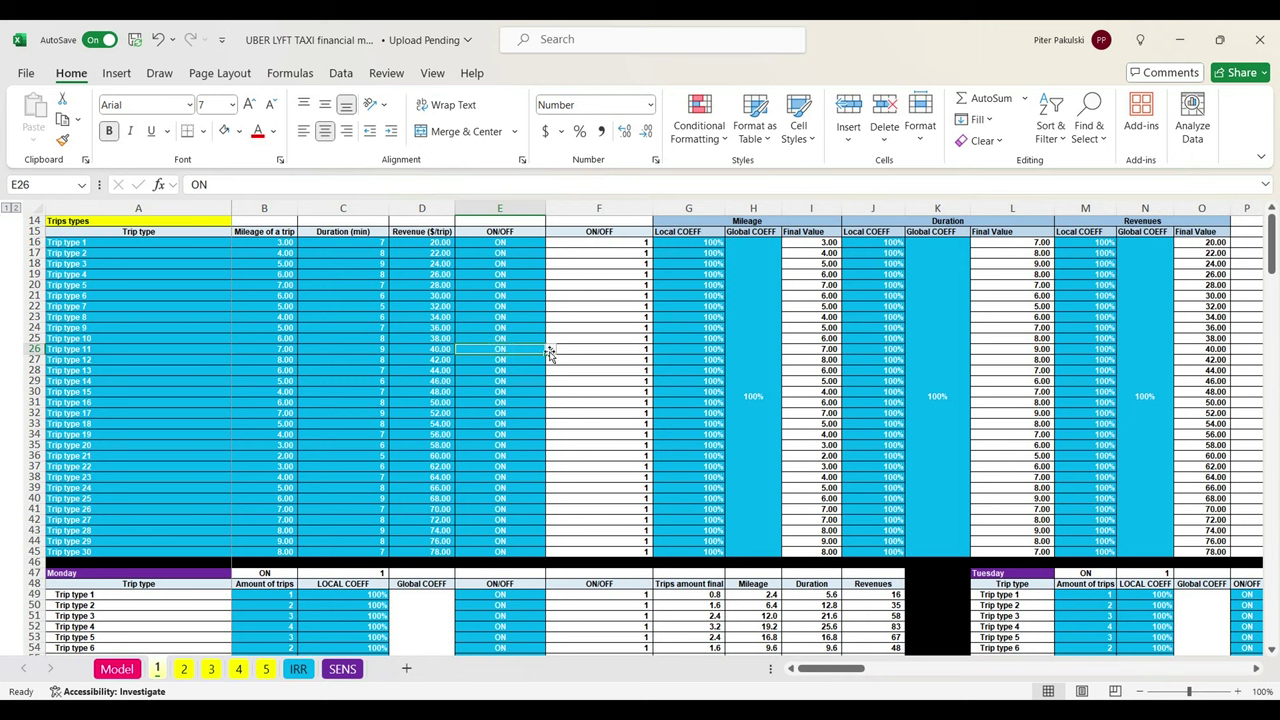
pyautogui.click(550, 349)
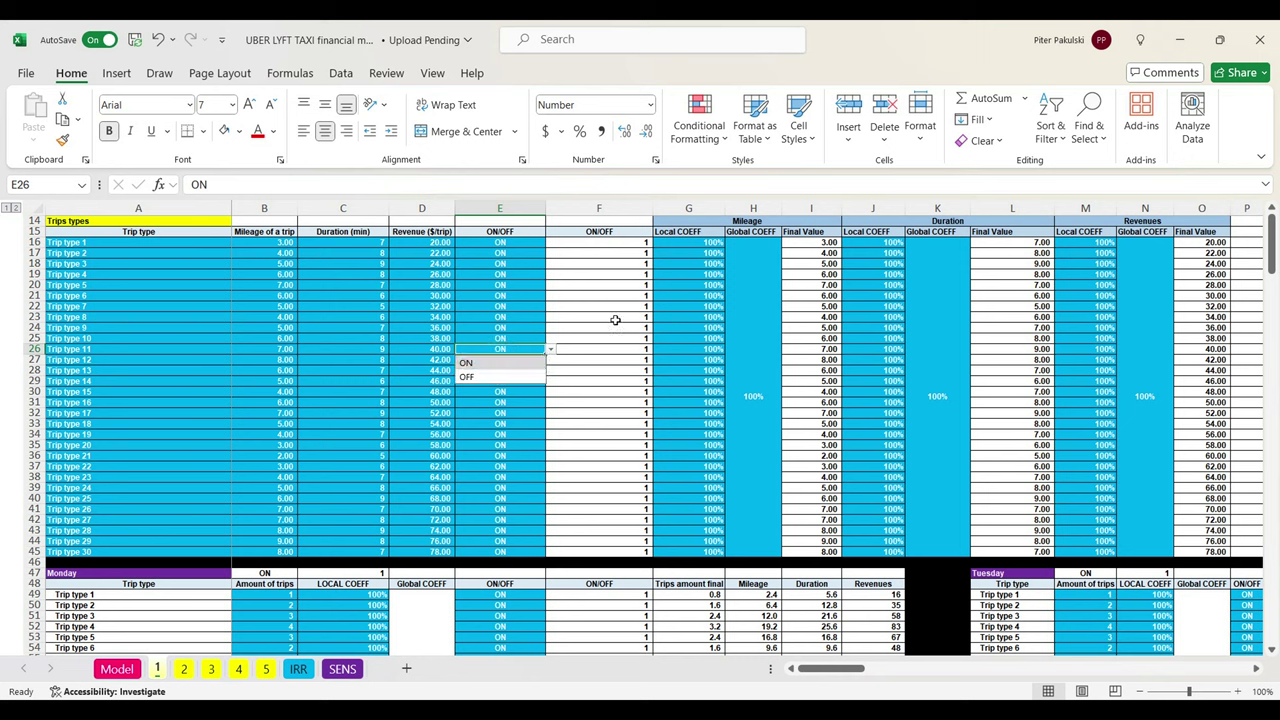
pyautogui.click(615, 319)
# - Review the local and global coefficients for Mileage, Duration and Revenues in the Trips types table
pyautogui.moveTo(711, 245); pyautogui.dragTo(758, 300)
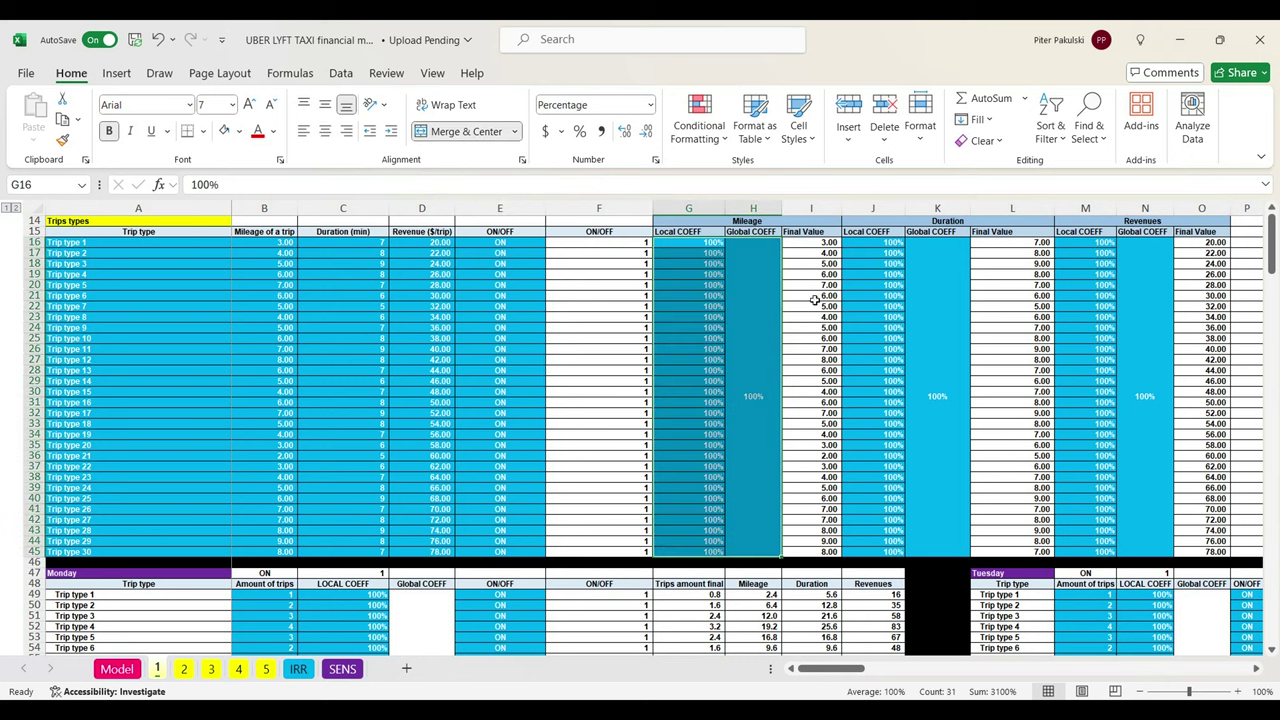
pyautogui.moveTo(884, 245); pyautogui.dragTo(961, 300)
pyautogui.moveTo(1090, 245); pyautogui.dragTo(1141, 314)
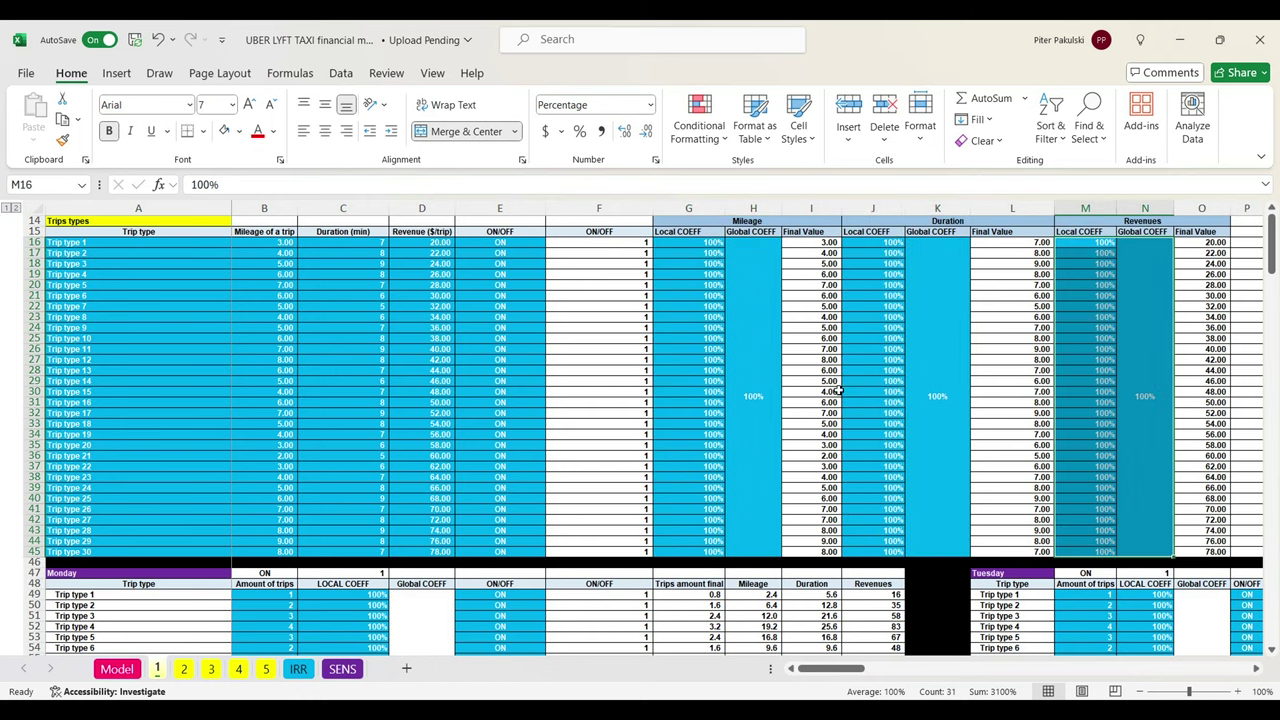
pyautogui.click(750, 378)
pyautogui.click(702, 371)
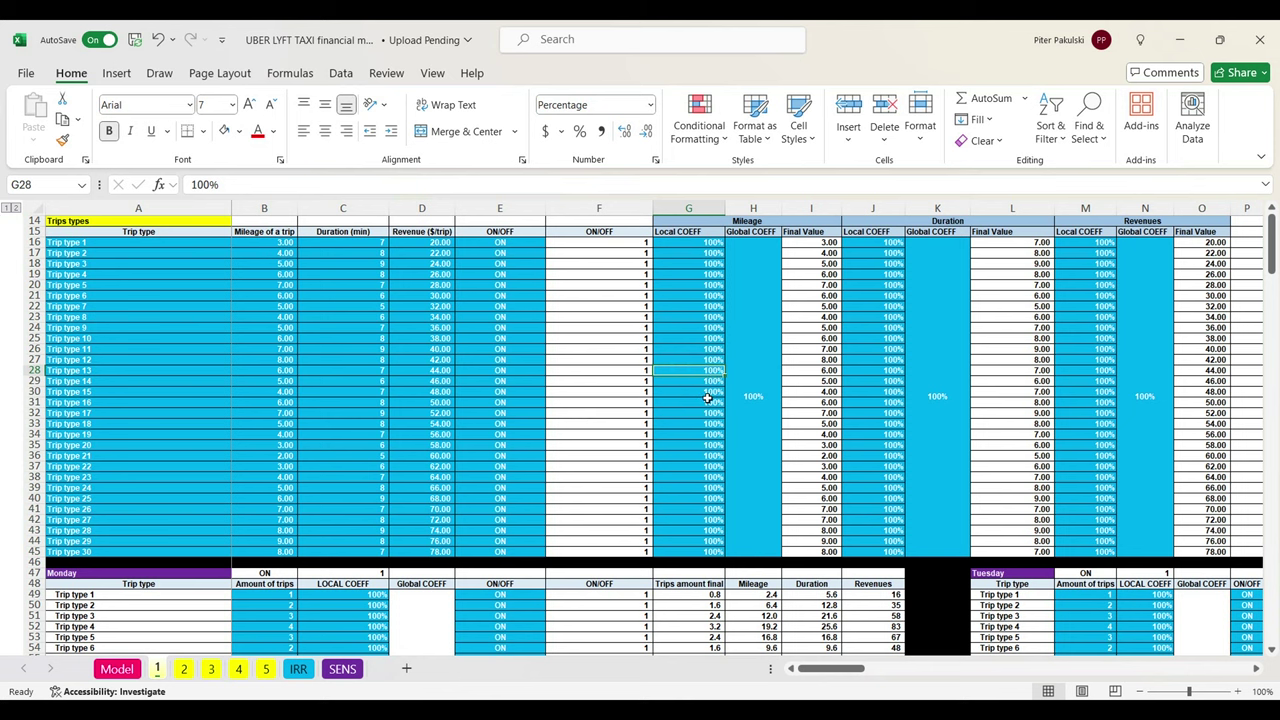
# - Review the Monday and Tuesday trip tables, examining Monday's amount of trips and LOCAL COEFF columns
pyautogui.scroll(-7, 553, 426)
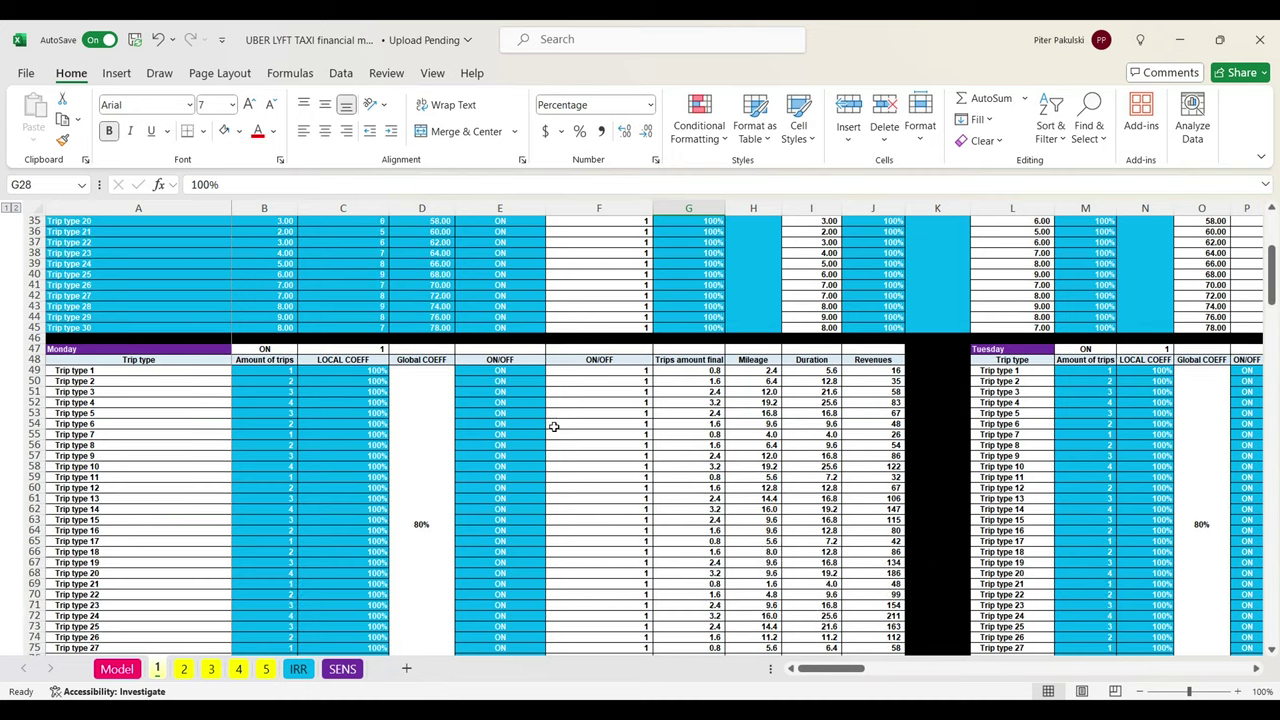
pyautogui.click(143, 350)
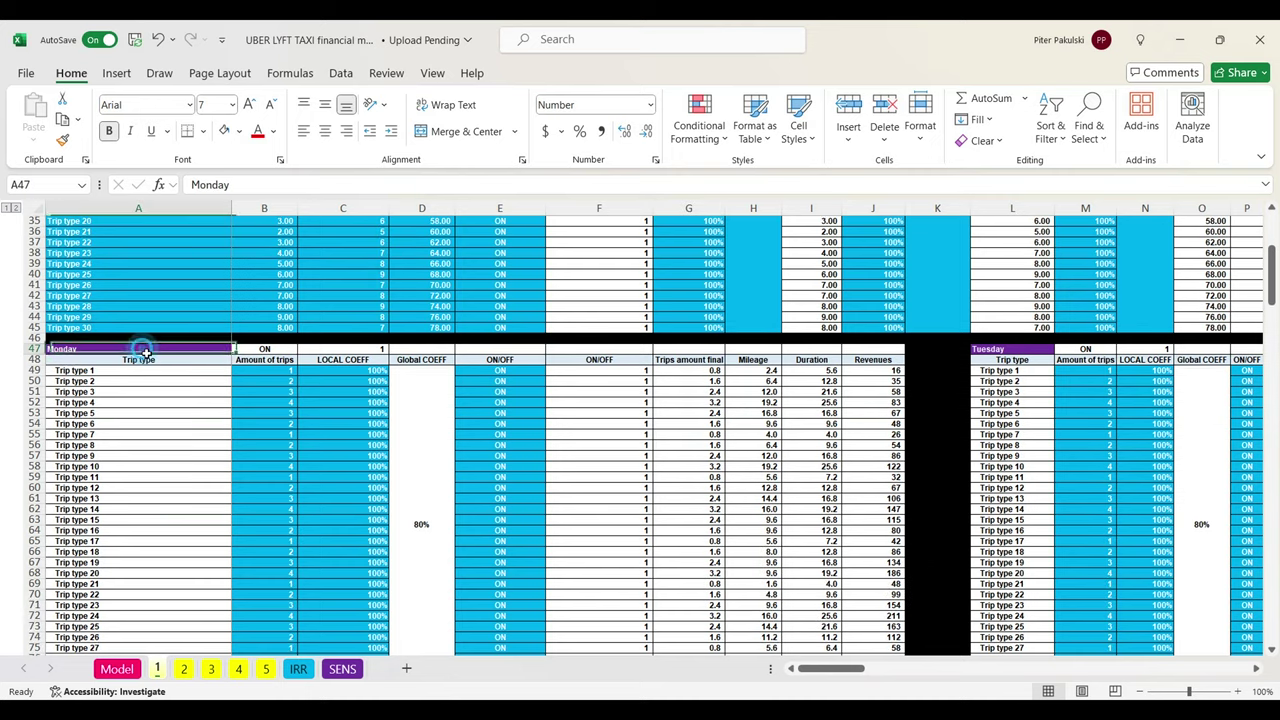
pyautogui.click(993, 350)
pyautogui.moveTo(265, 371); pyautogui.dragTo(265, 562)
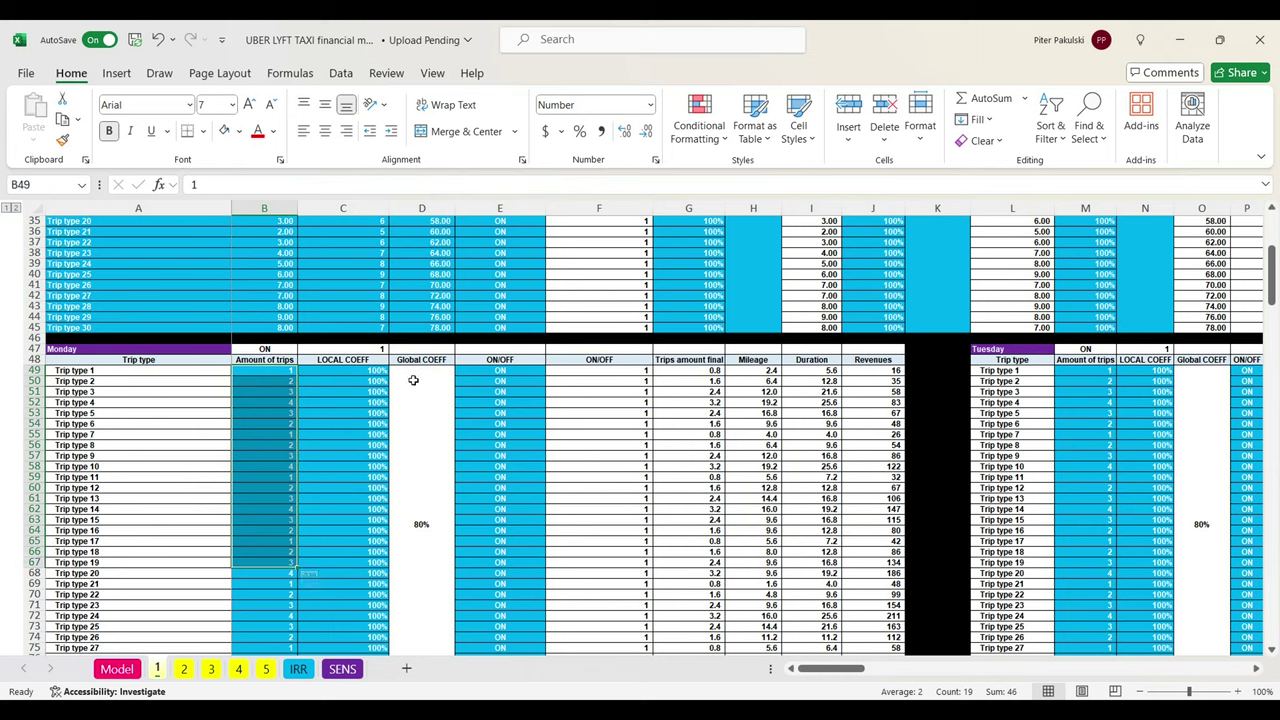
pyautogui.moveTo(368, 372); pyautogui.dragTo(366, 530)
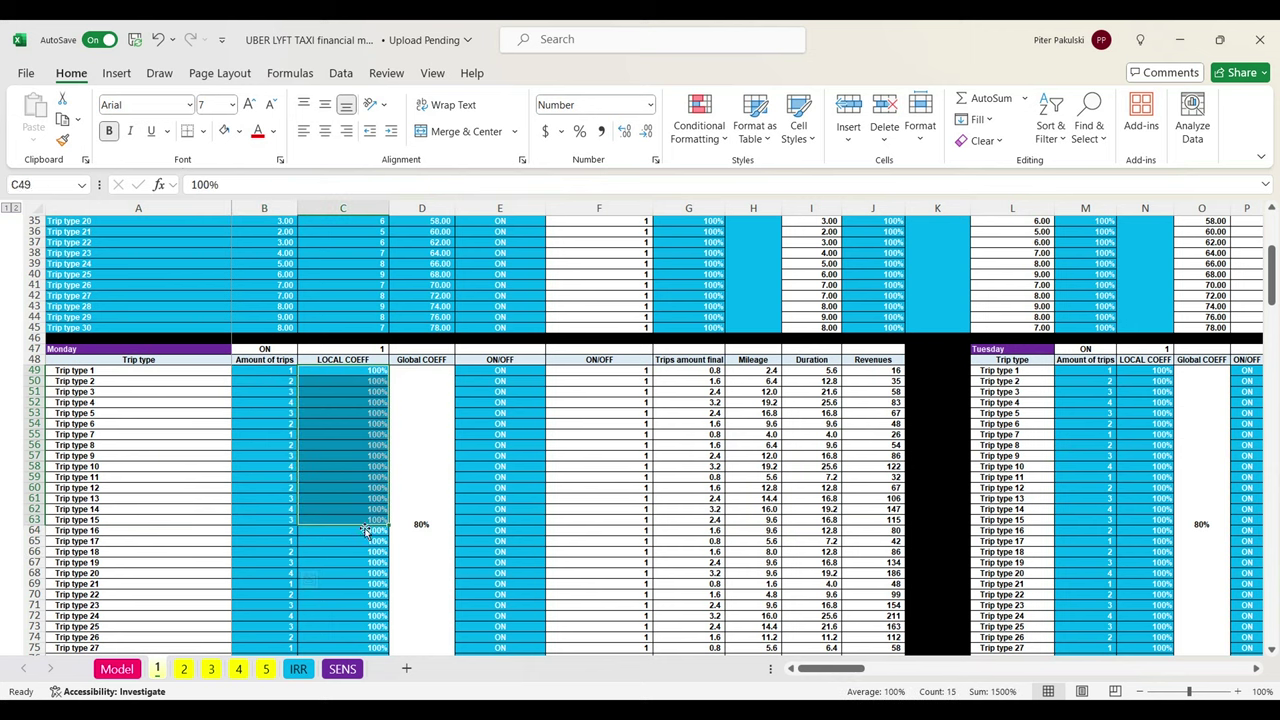
# - Check the ON/OFF choices available for Trip type 2 and Trip type 10 in the Monday table
pyautogui.click(527, 382)
pyautogui.click(553, 384)
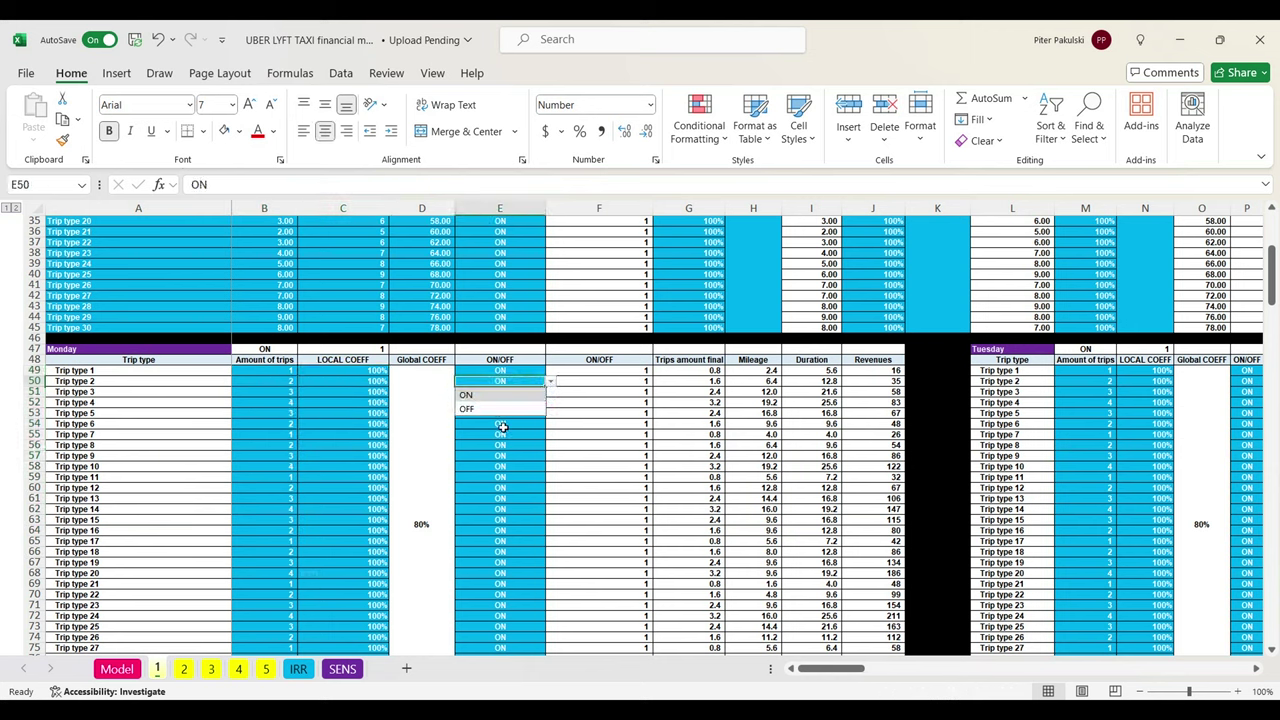
pyautogui.click(500, 467)
pyautogui.click(549, 467)
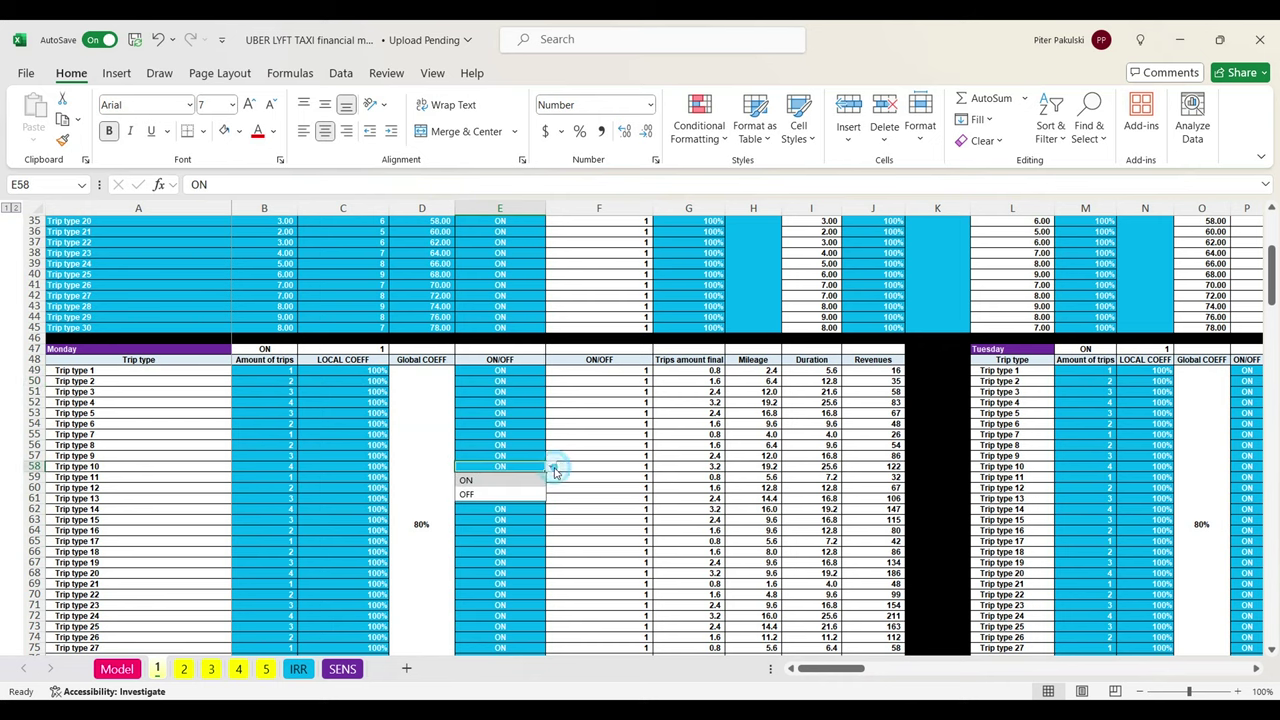
pyautogui.click(614, 477)
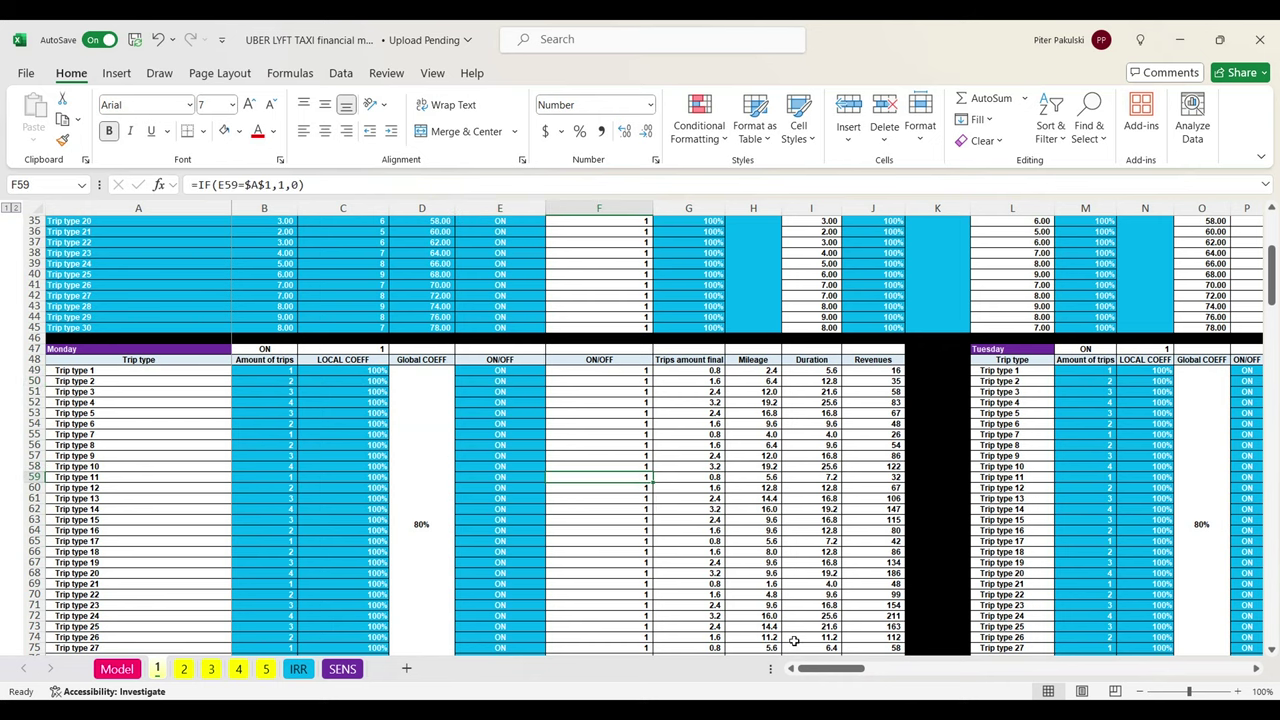
# - Check Monday's offline parameters for mileage and duration below the list of trip types
pyautogui.scroll(-5, 779, 555)
pyautogui.moveTo(768, 533); pyautogui.dragTo(828, 531)
pyautogui.scroll(2, 826, 525)
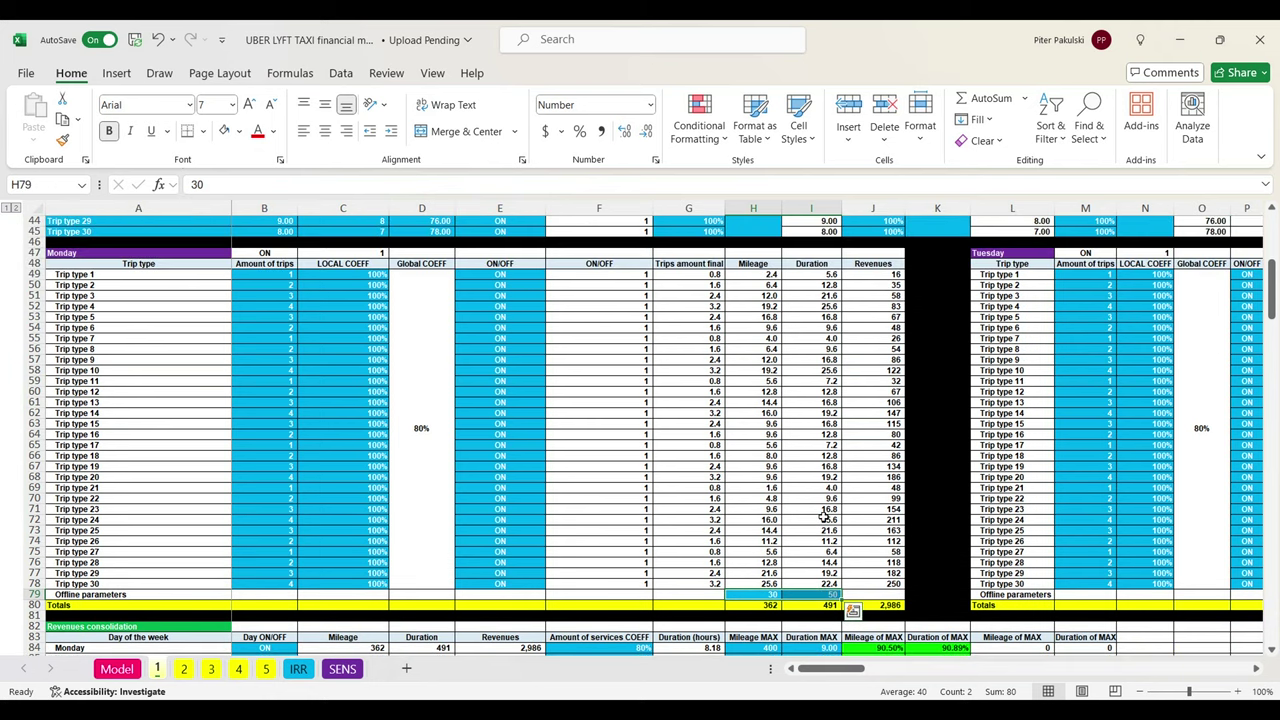
pyautogui.moveTo(832, 668)
pyautogui.mouseDown()
pyautogui.moveTo(992, 666)
pyautogui.moveTo(832, 668)
pyautogui.mouseUp()
# - Check the Day ON/OFF choices for Monday in the Revenues consolidation table
pyautogui.scroll(-1, 391, 494)
pyautogui.scroll(-4, 391, 494)
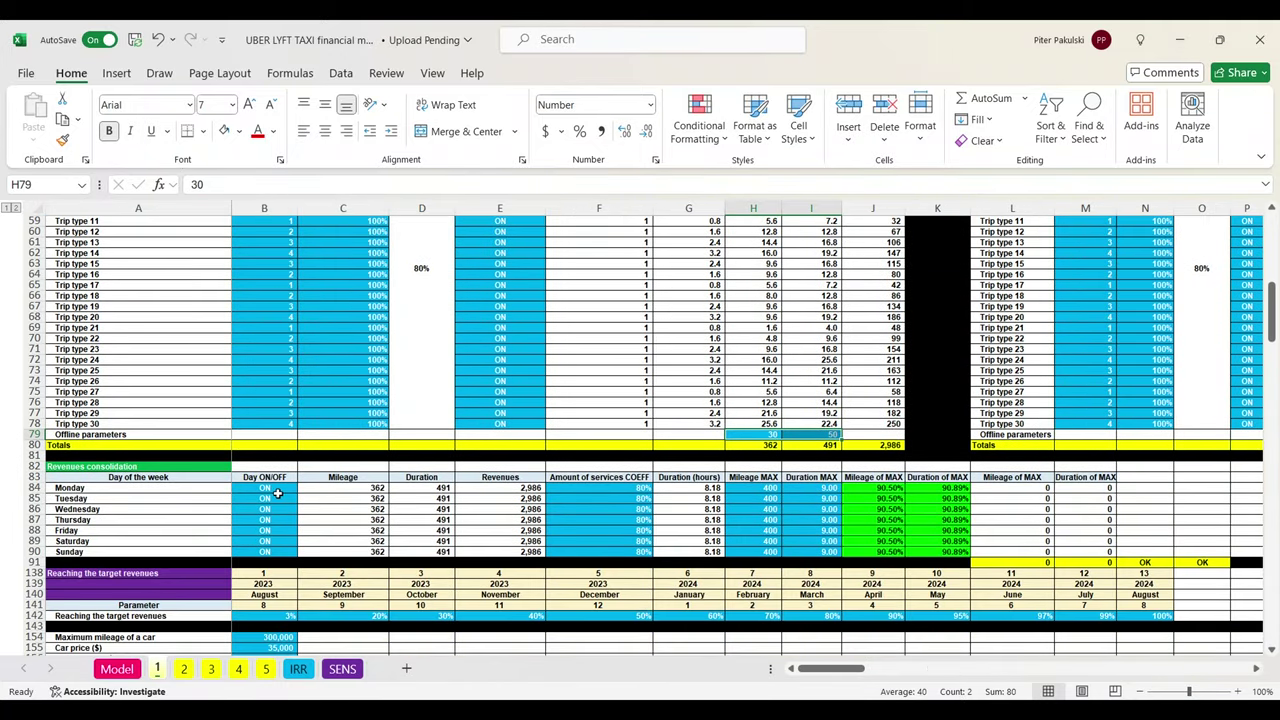
pyautogui.click(278, 490)
pyautogui.click(303, 490)
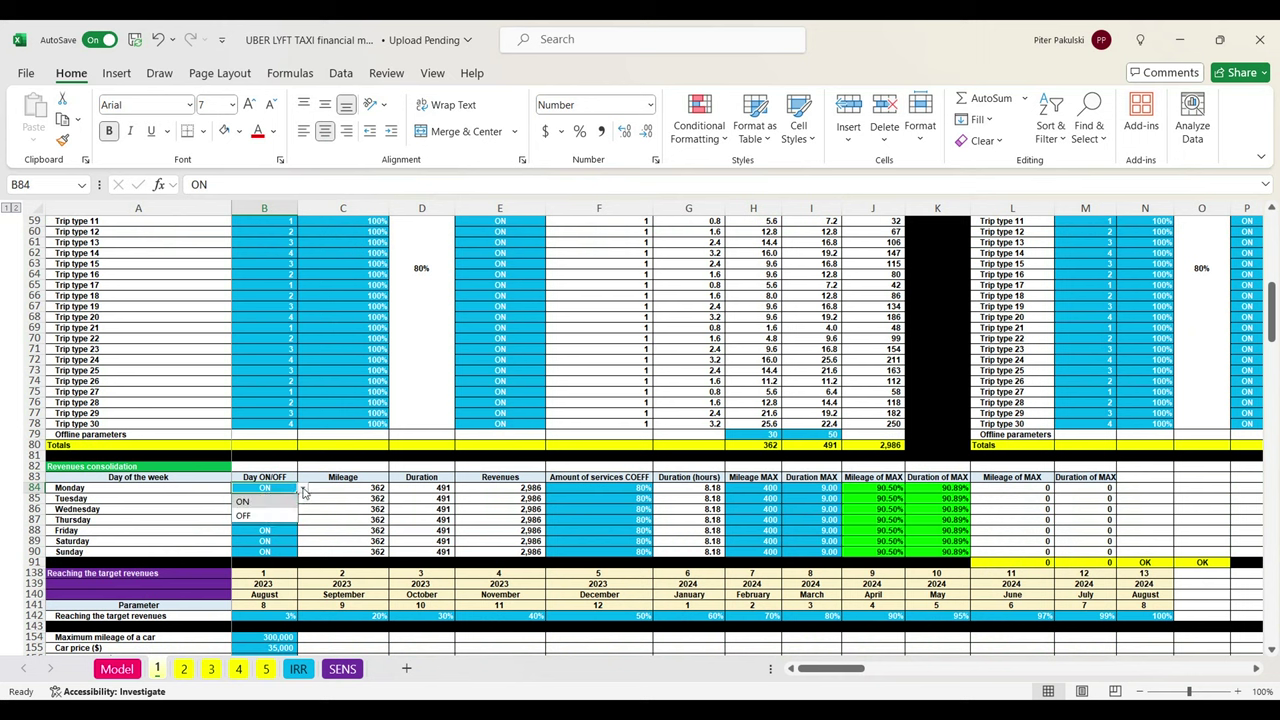
pyautogui.click(372, 520)
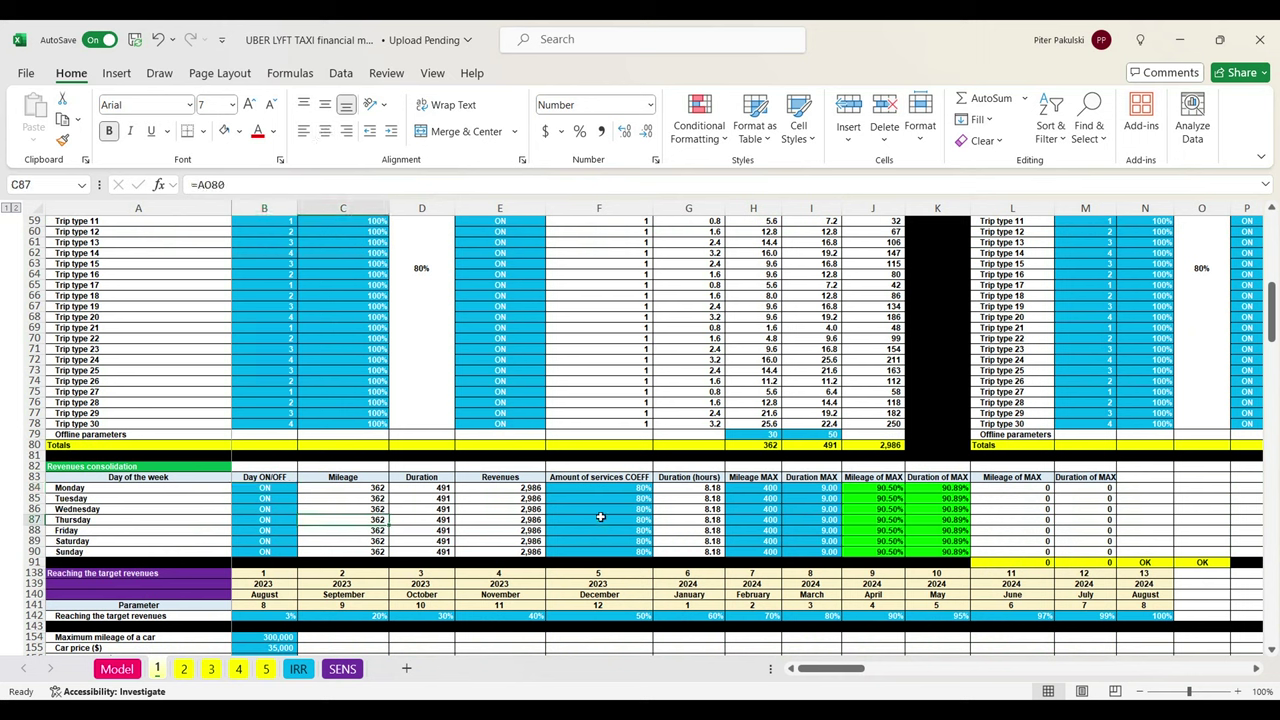
# - Examine the Amount of services COEFF, Mileage MAX and Duration MAX columns for all days of the week
pyautogui.moveTo(600, 493); pyautogui.dragTo(619, 554)
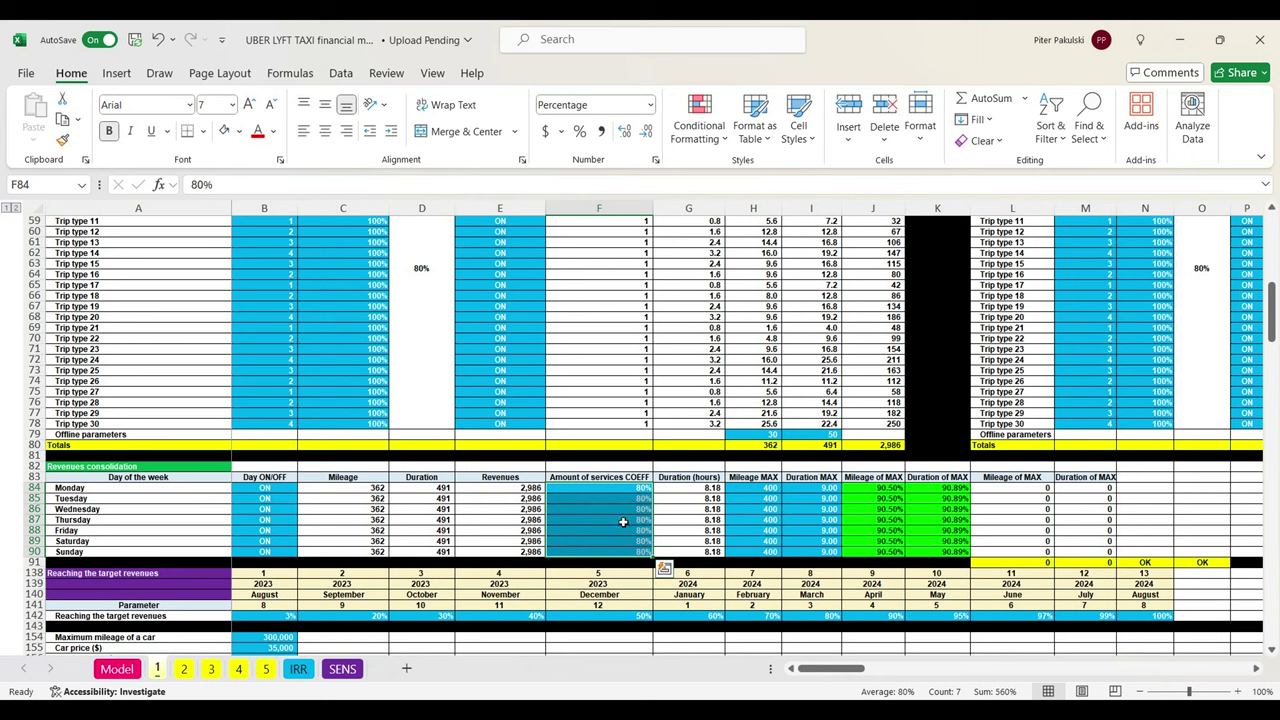
pyautogui.moveTo(753, 492); pyautogui.dragTo(760, 552)
pyautogui.moveTo(805, 493); pyautogui.dragTo(812, 554)
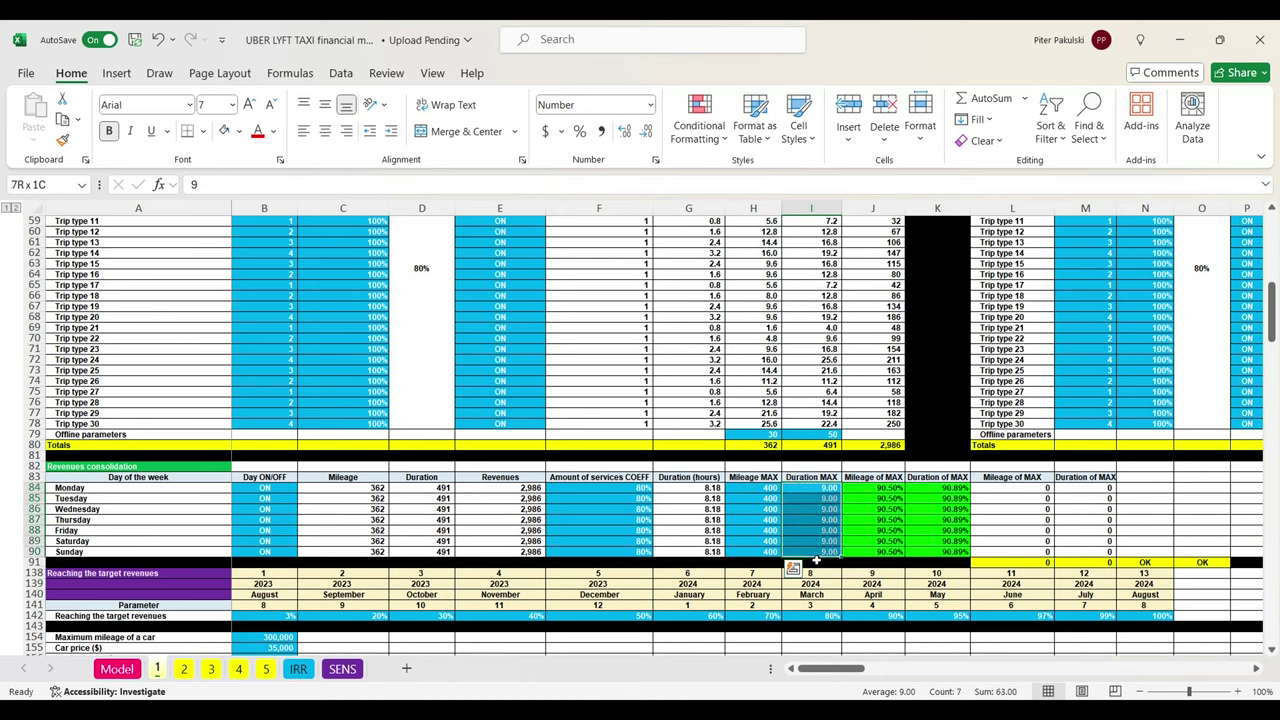
# - Try Monday's Amount of services COEFF at 100% in the Revenues consolidation table and set it back to 80%
pyautogui.click(639, 491)
pyautogui.write('100')
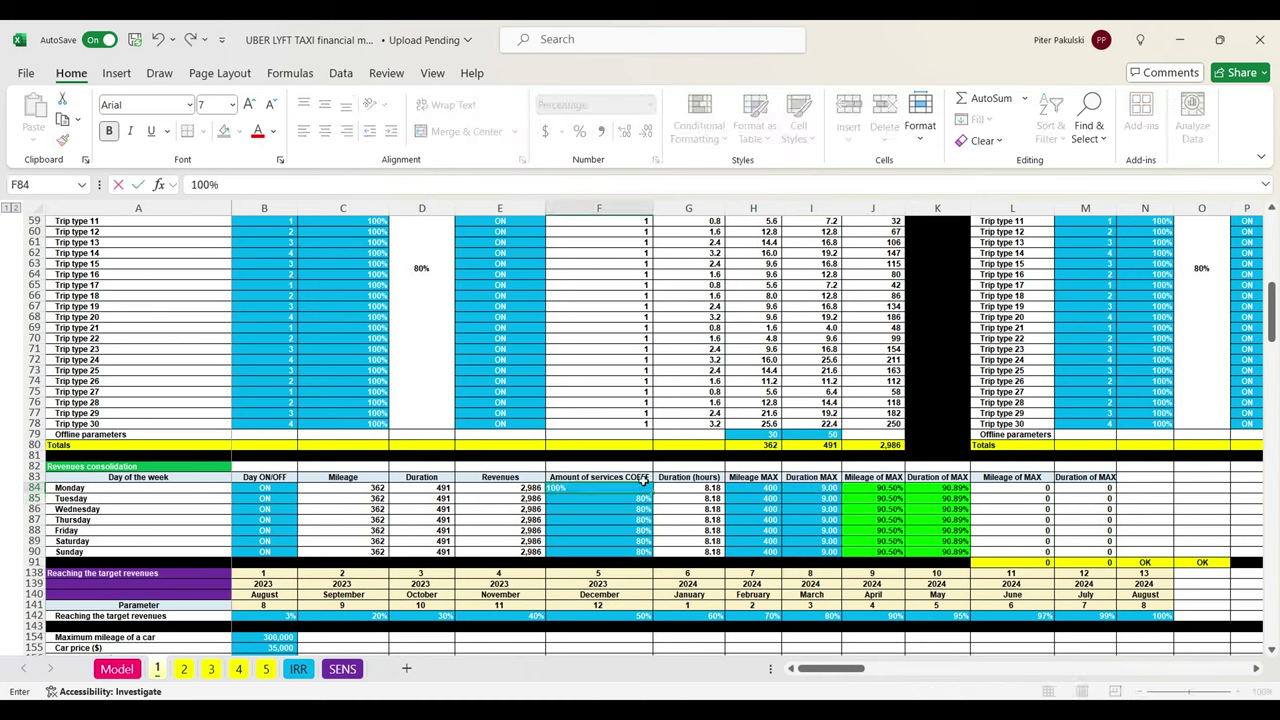
pyautogui.hotkey('ctrl', 'Return')
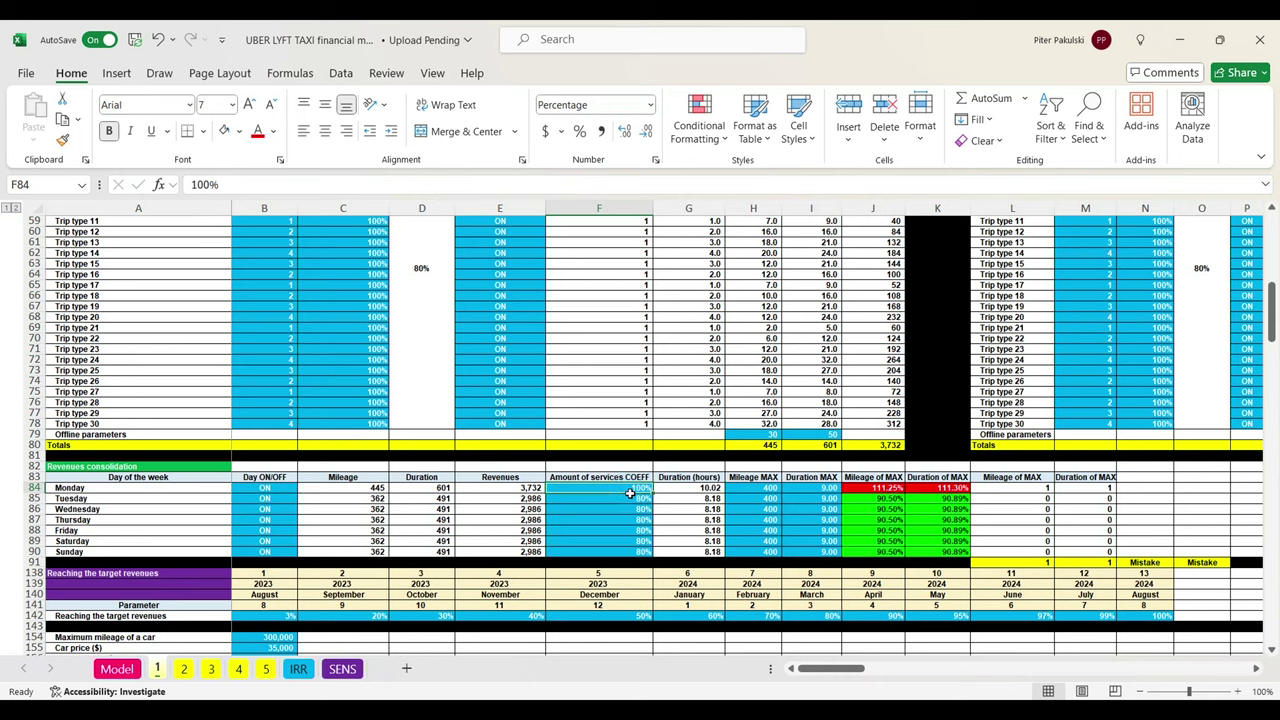
pyautogui.write('80')
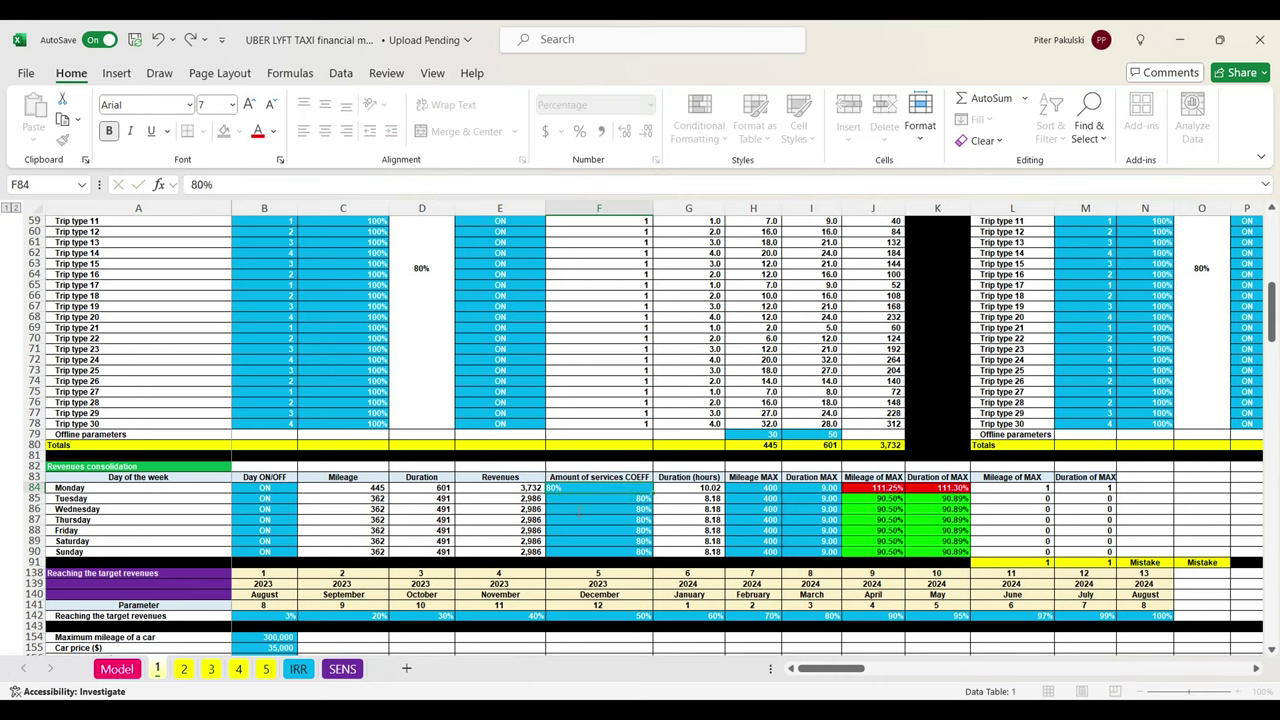
pyautogui.press('Return')
# - Review the monthly Reaching the target revenues percentages, checking August 2023 through January 2024 one by one
pyautogui.scroll(-4, 530, 480)
pyautogui.moveTo(226, 490); pyautogui.dragTo(1136, 491)
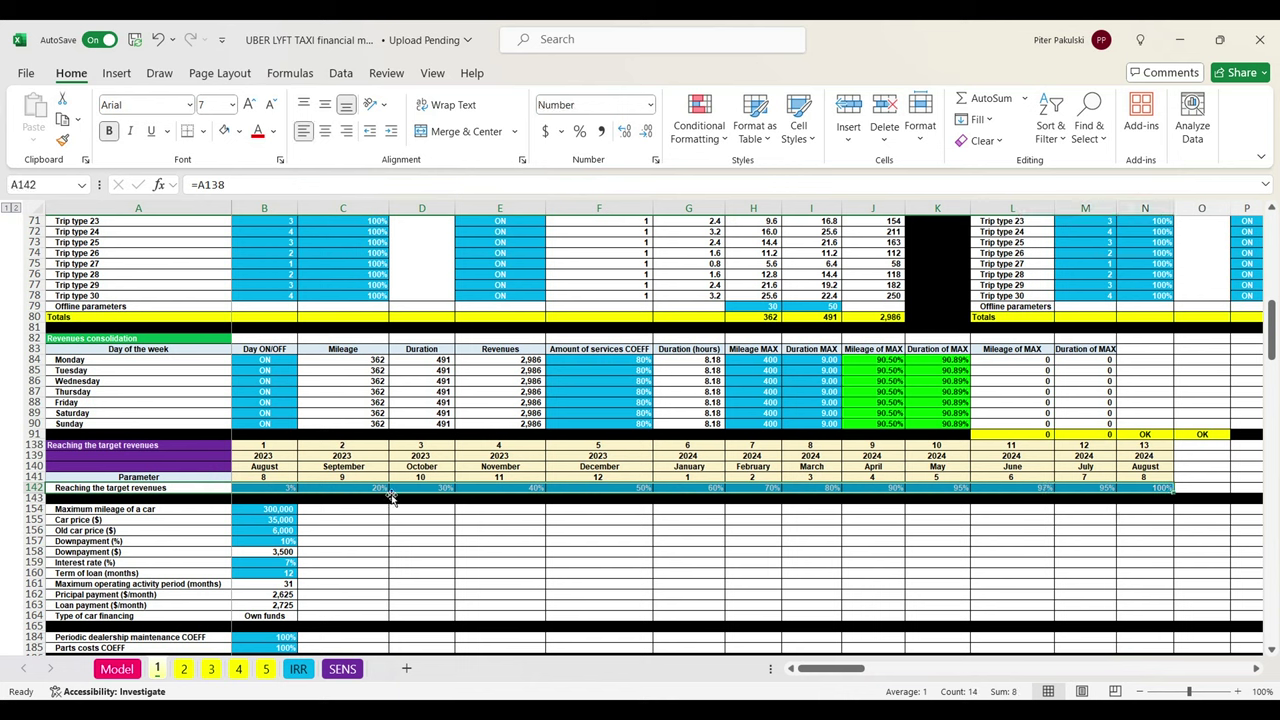
pyautogui.click(278, 490)
pyautogui.click(366, 491)
pyautogui.click(425, 491)
pyautogui.click(505, 490)
pyautogui.click(582, 490)
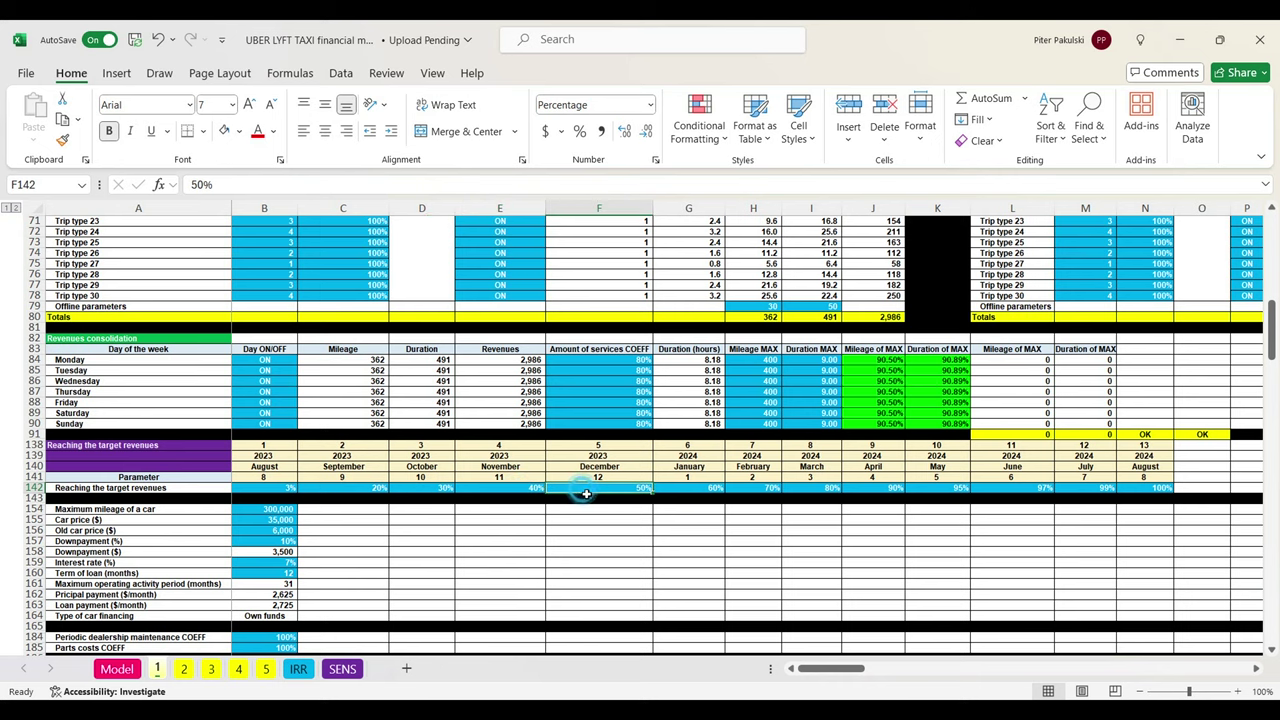
pyautogui.click(706, 490)
# - Review the car's maximum mileage, car price, old car price, downpayment percentage, interest rate and term of loan
pyautogui.scroll(-2, 410, 518)
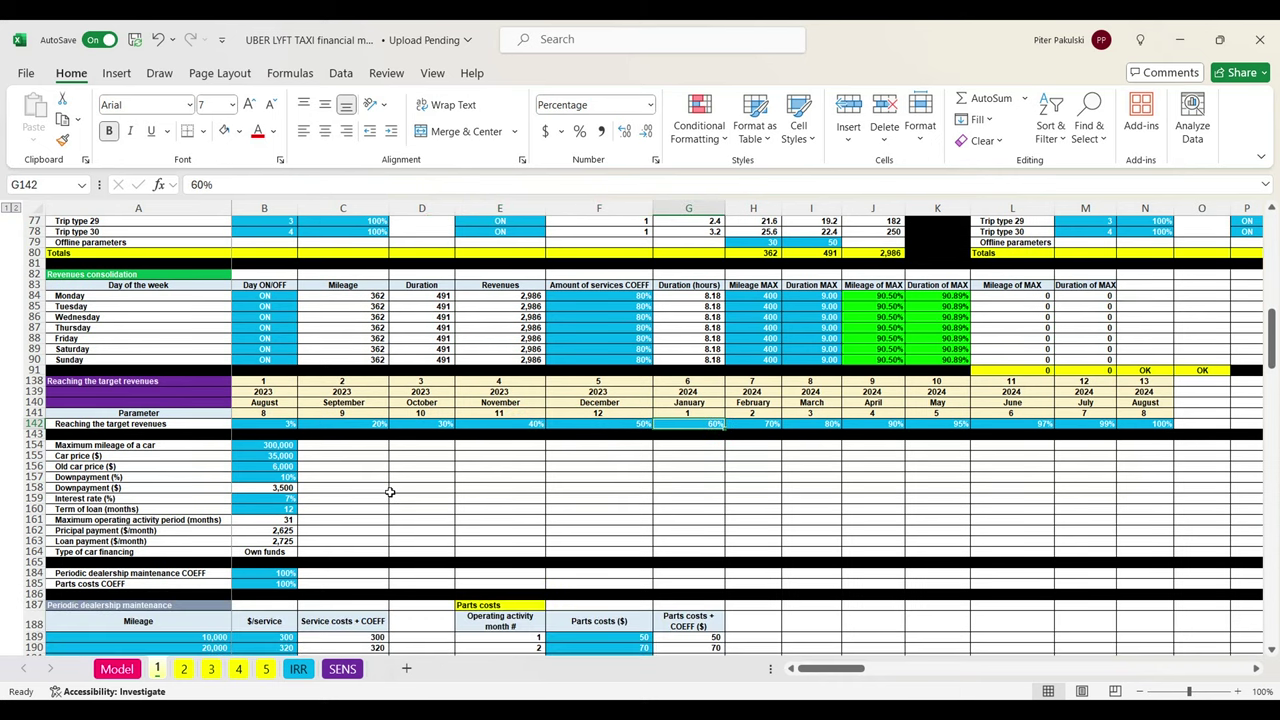
pyautogui.scroll(-2, 384, 485)
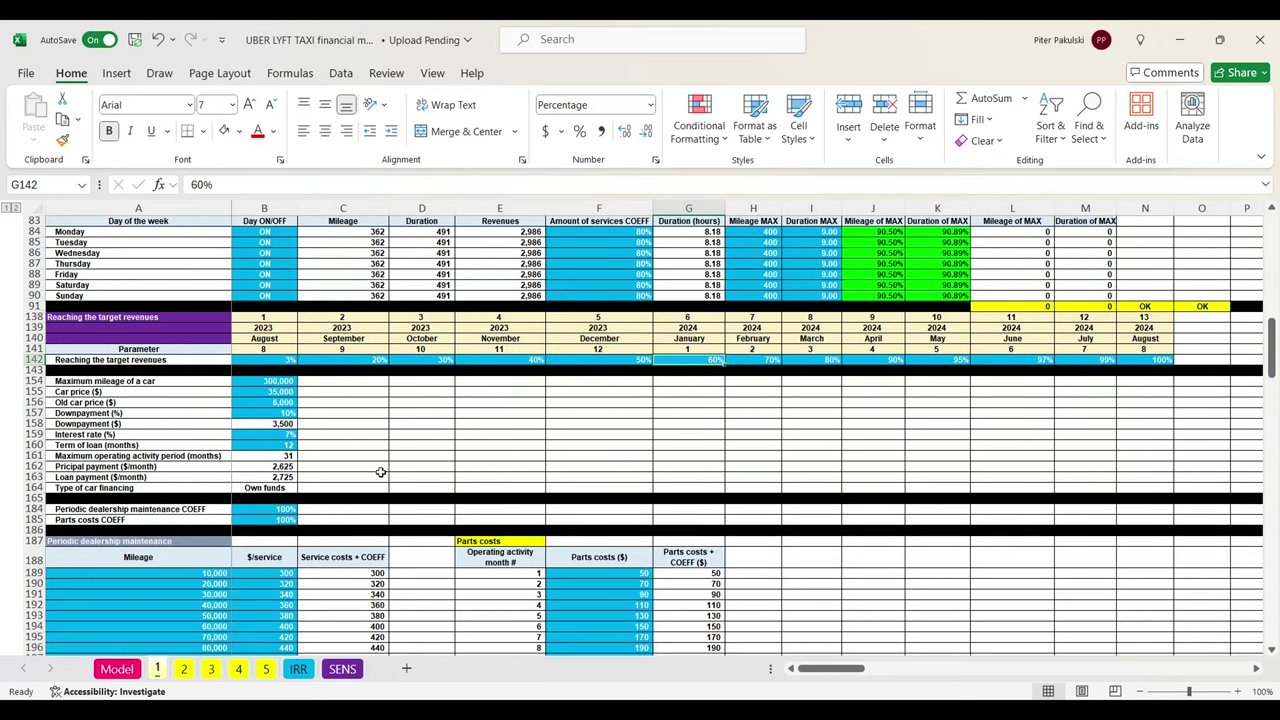
pyautogui.click(277, 383)
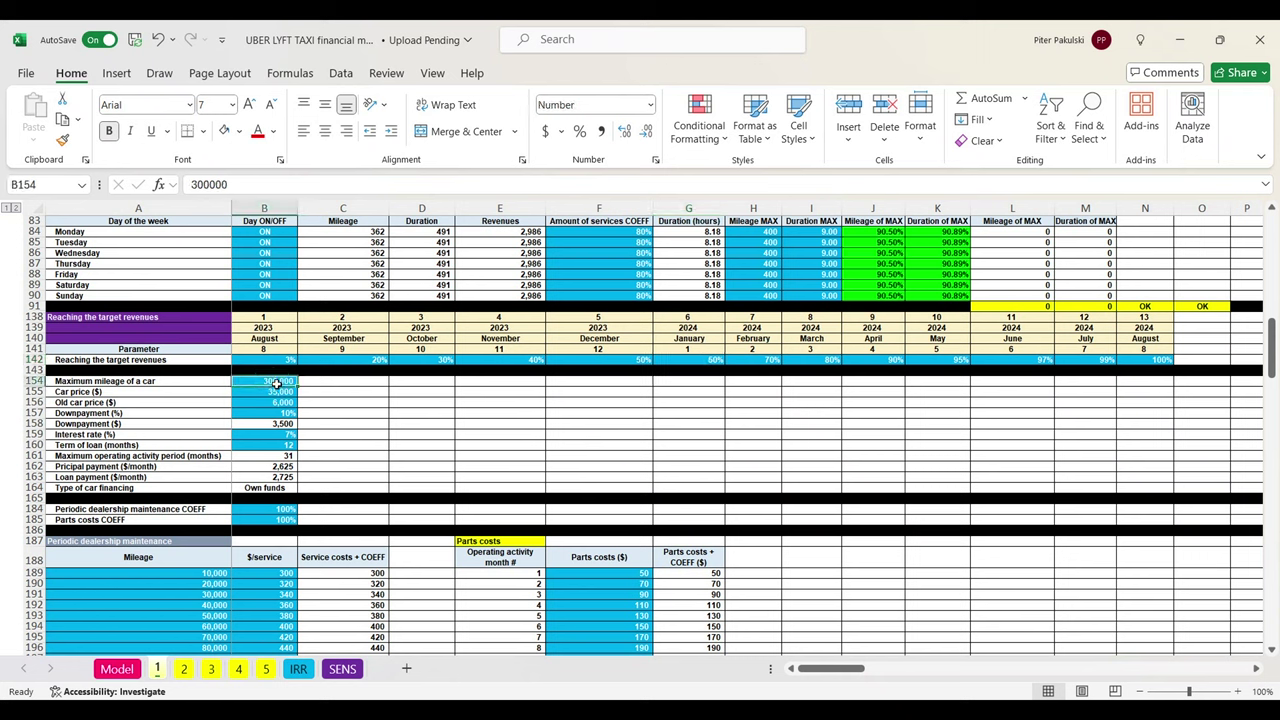
pyautogui.click(267, 394)
pyautogui.click(268, 403)
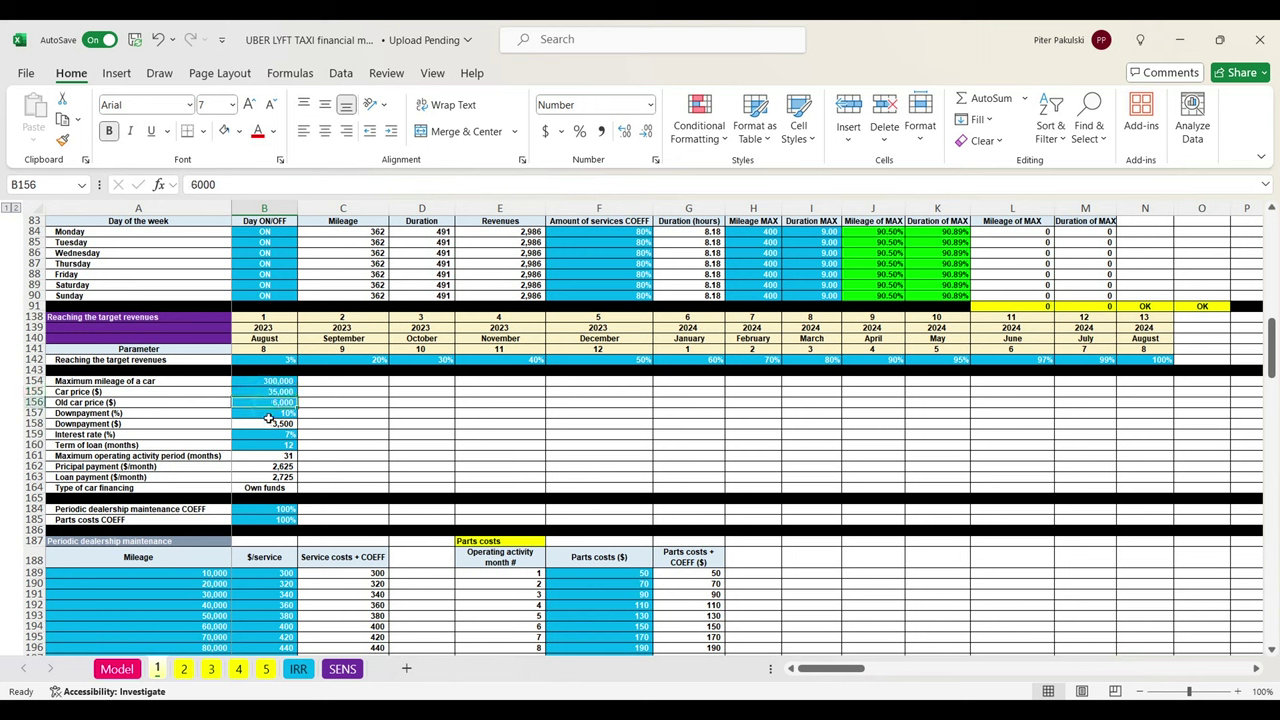
pyautogui.click(268, 416)
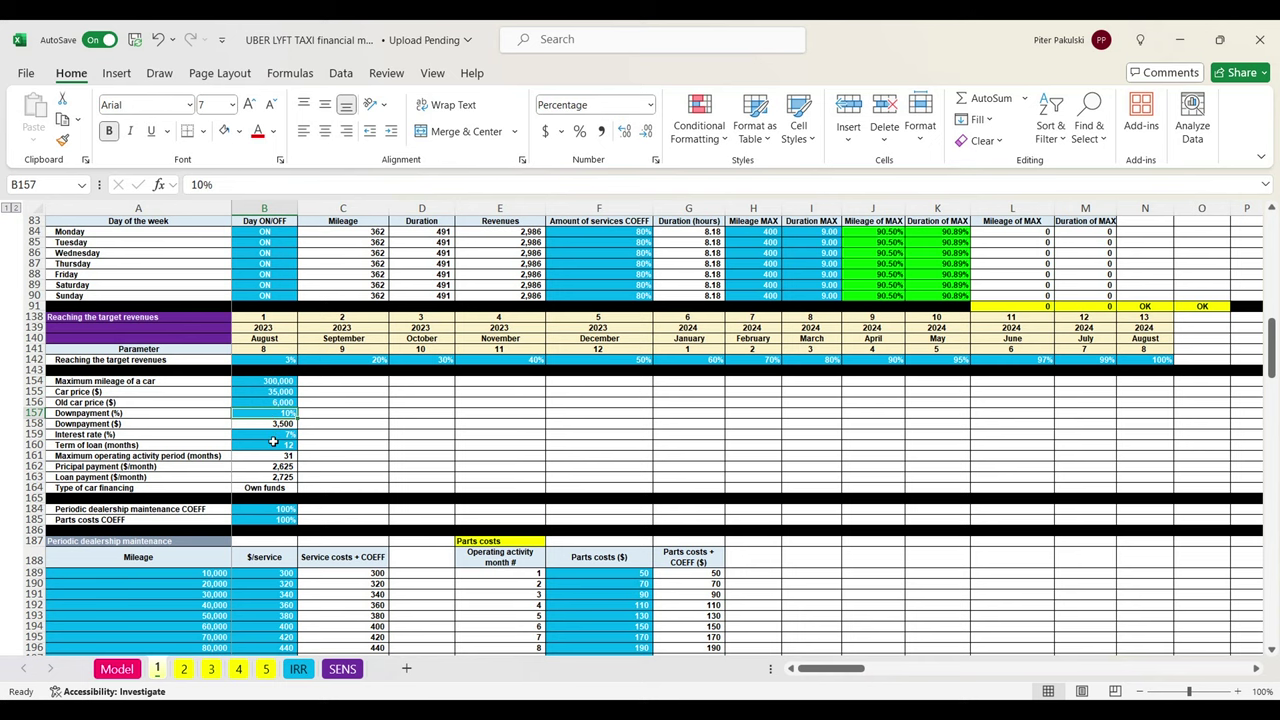
pyautogui.click(273, 437)
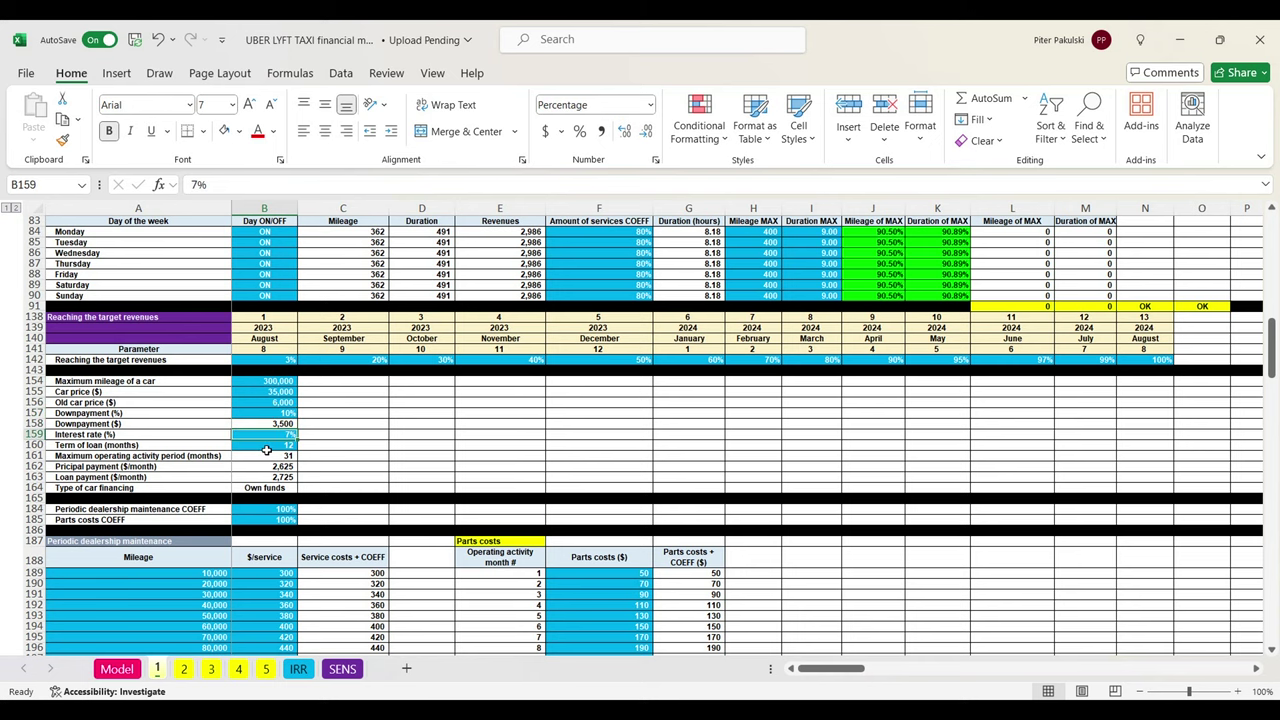
pyautogui.click(266, 446)
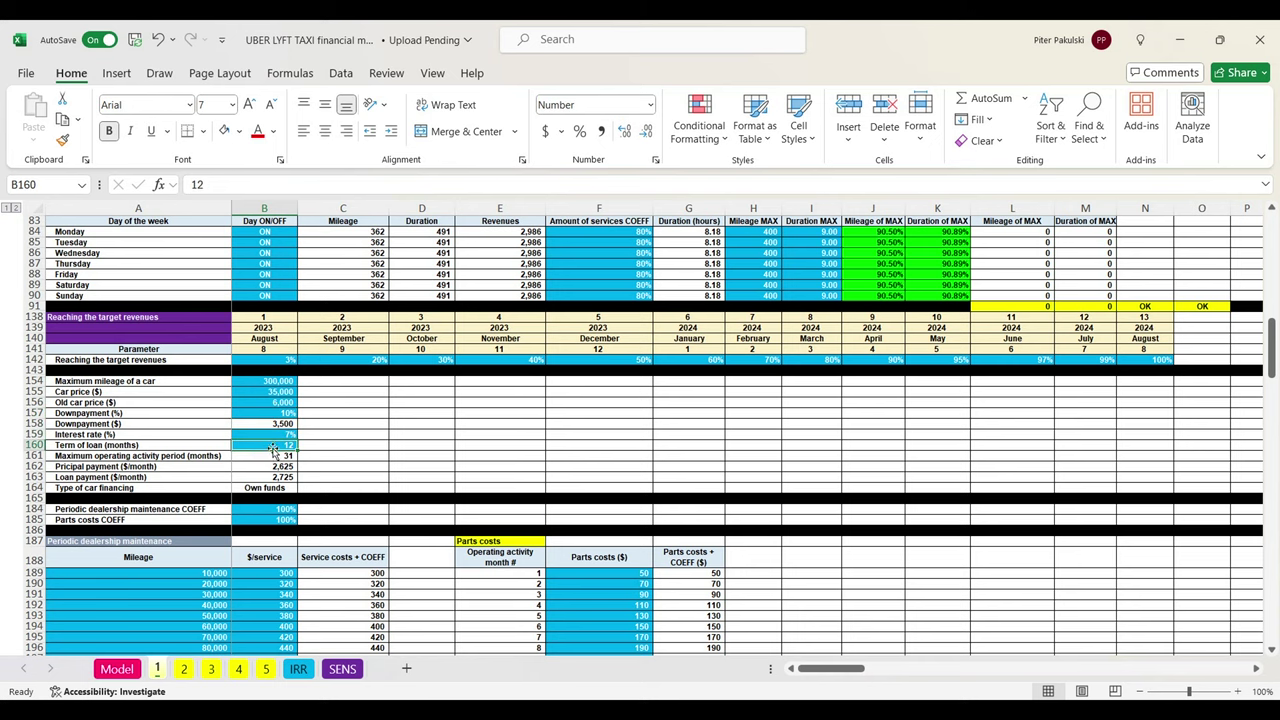
# - Check the Periodic dealership maintenance COEFF and Parts costs COEFF and bring their cost tables into view
pyautogui.scroll(-4, 270, 450)
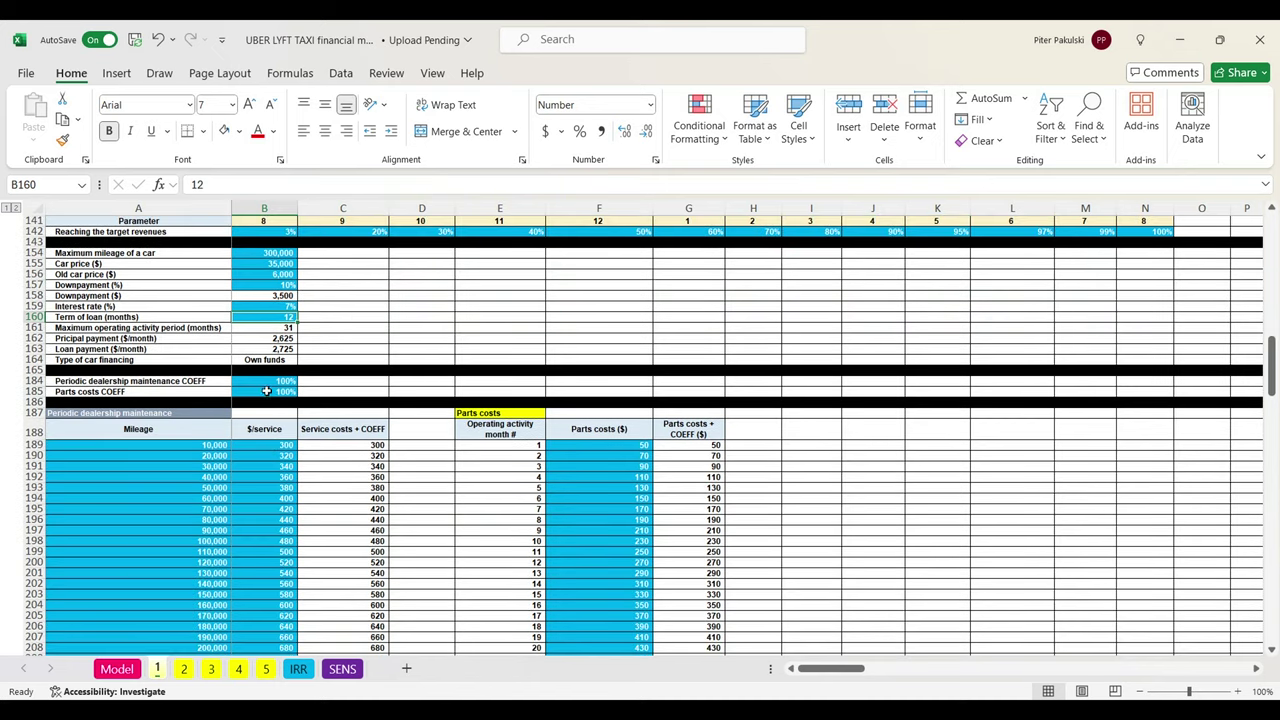
pyautogui.moveTo(275, 383); pyautogui.dragTo(276, 392)
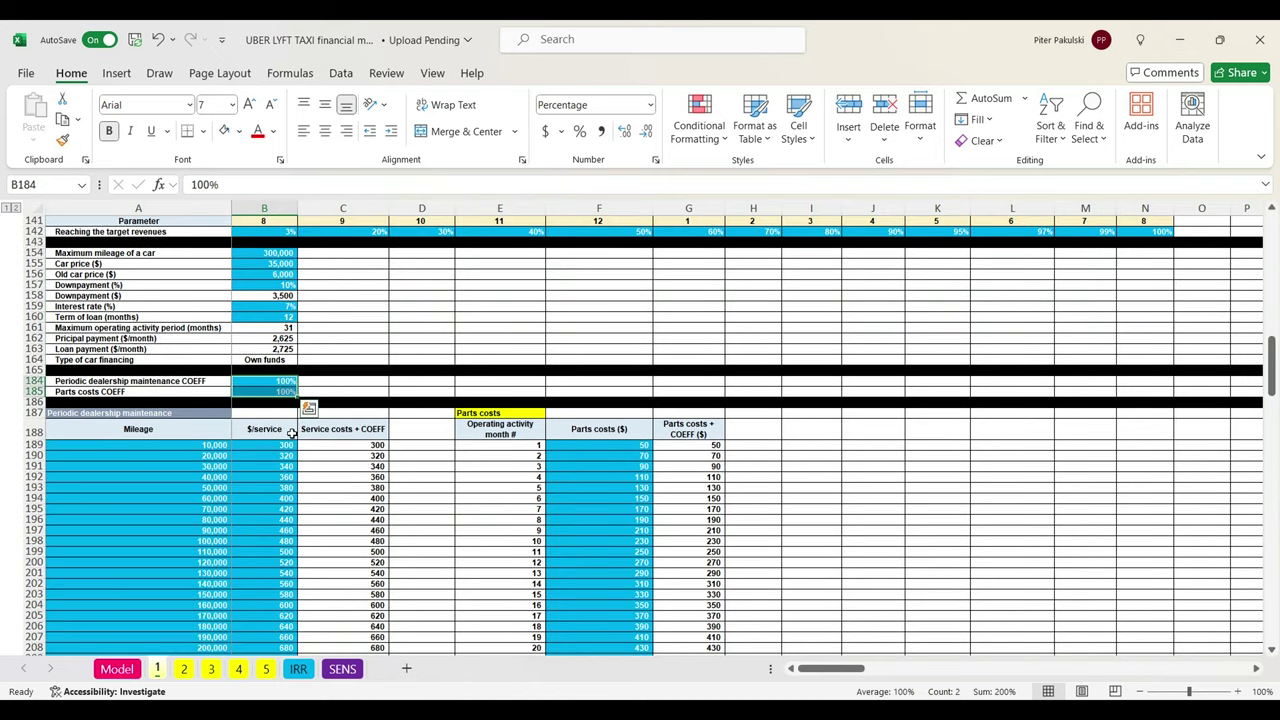
pyautogui.scroll(-3, 290, 432)
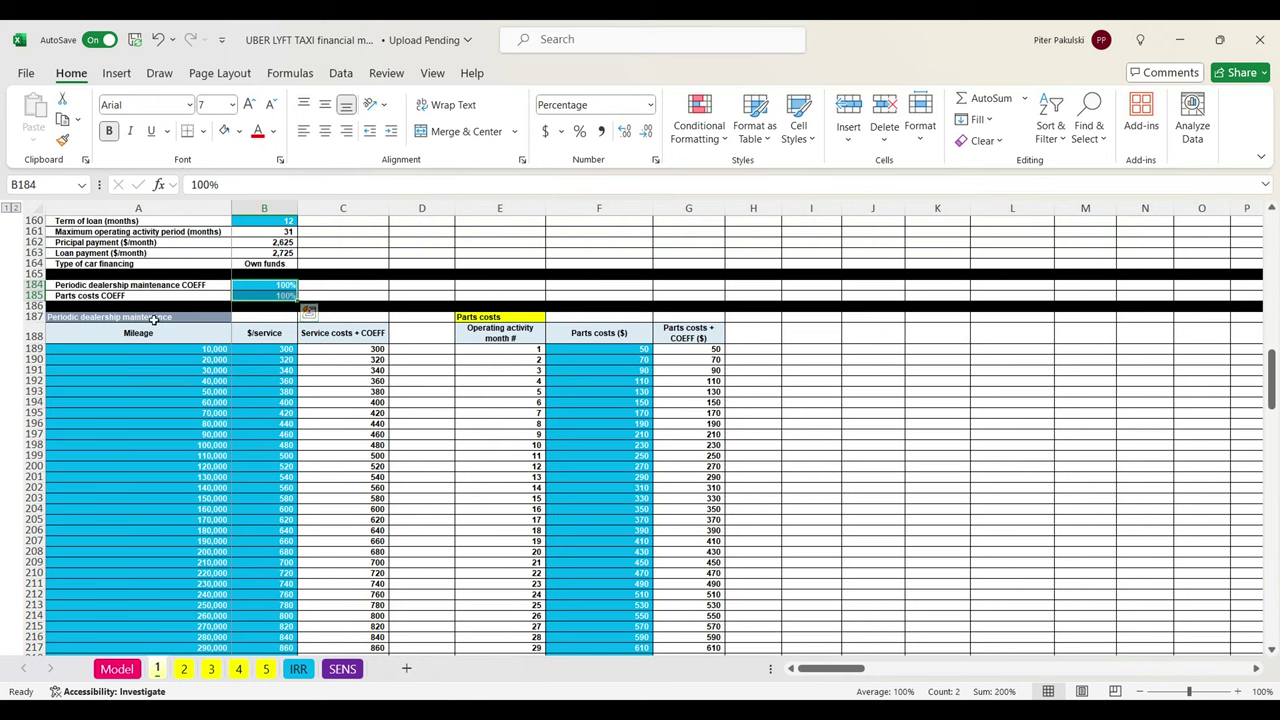
# - Review the Periodic dealership maintenance table's mileage and service prices, and the Parts costs table's monthly costs
pyautogui.click(154, 318)
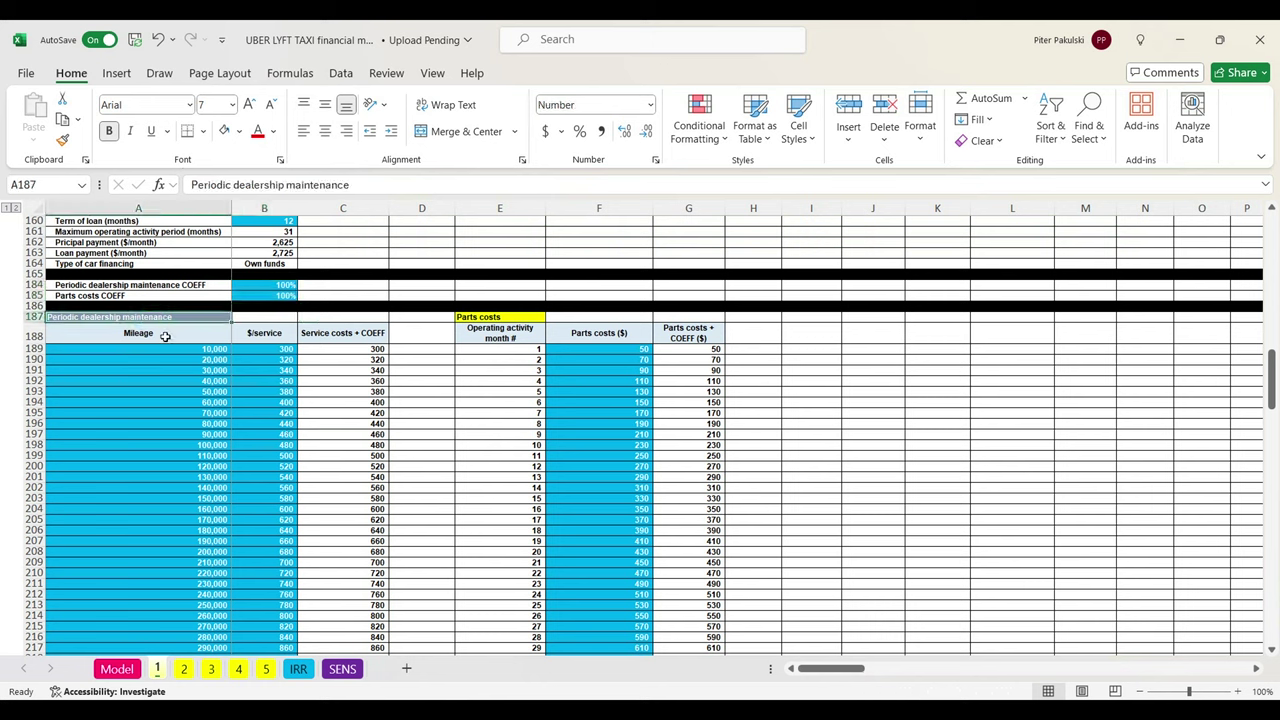
pyautogui.click(163, 337)
pyautogui.click(270, 338)
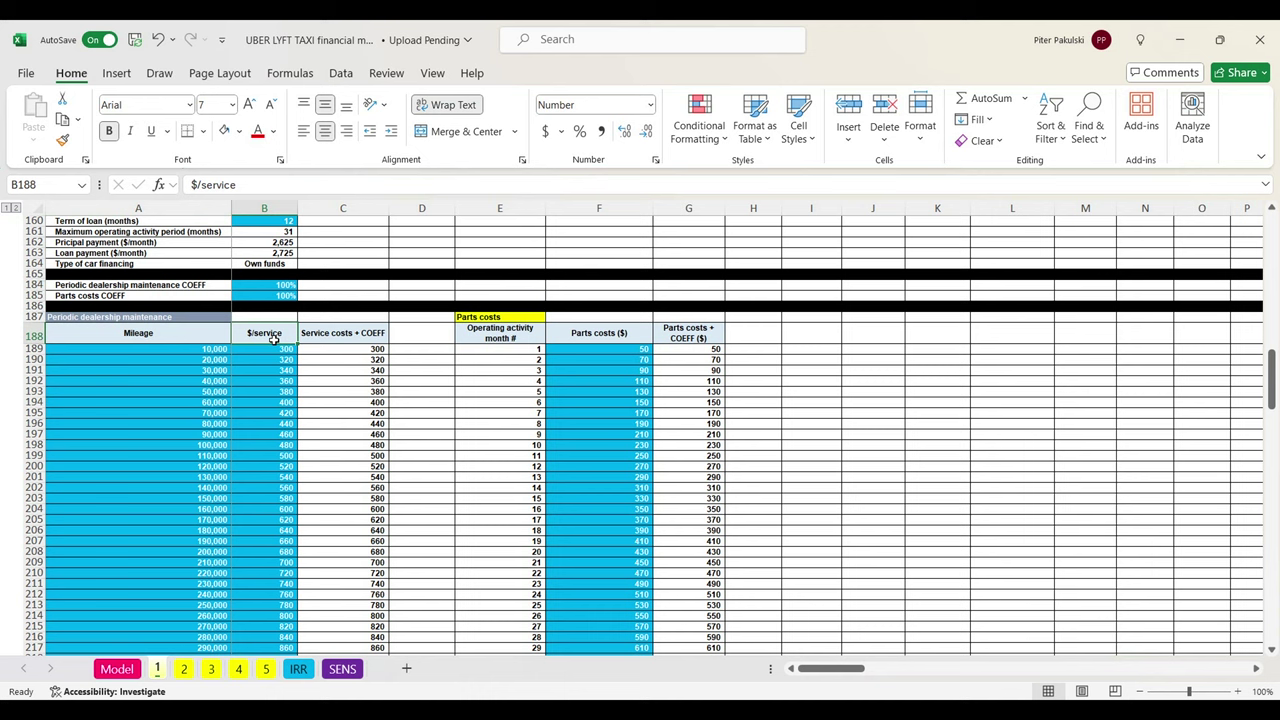
pyautogui.click(223, 353)
pyautogui.click(487, 319)
pyautogui.moveTo(500, 348); pyautogui.dragTo(505, 541)
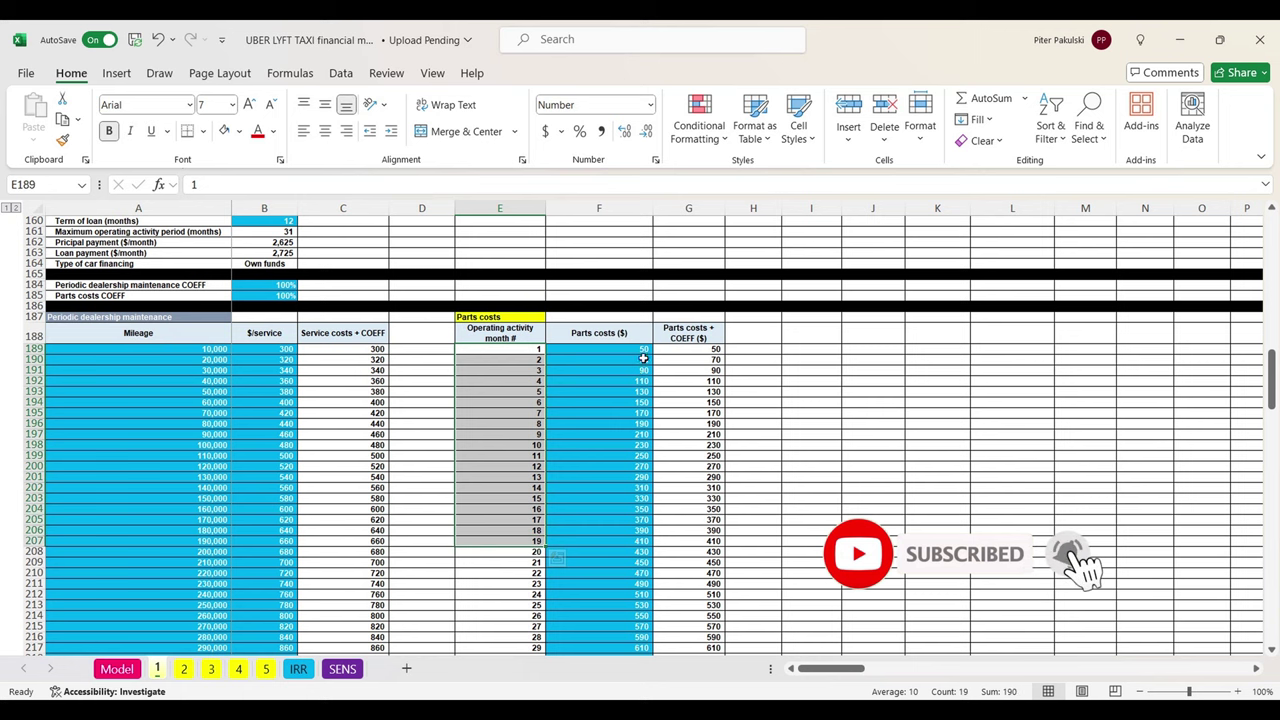
pyautogui.moveTo(640, 349); pyautogui.dragTo(605, 594)
# - Examine the Primary investment plan below the cost tables, covering investment plan items 1 to 16 for May through July 2023
pyautogui.scroll(-18, 596, 553)
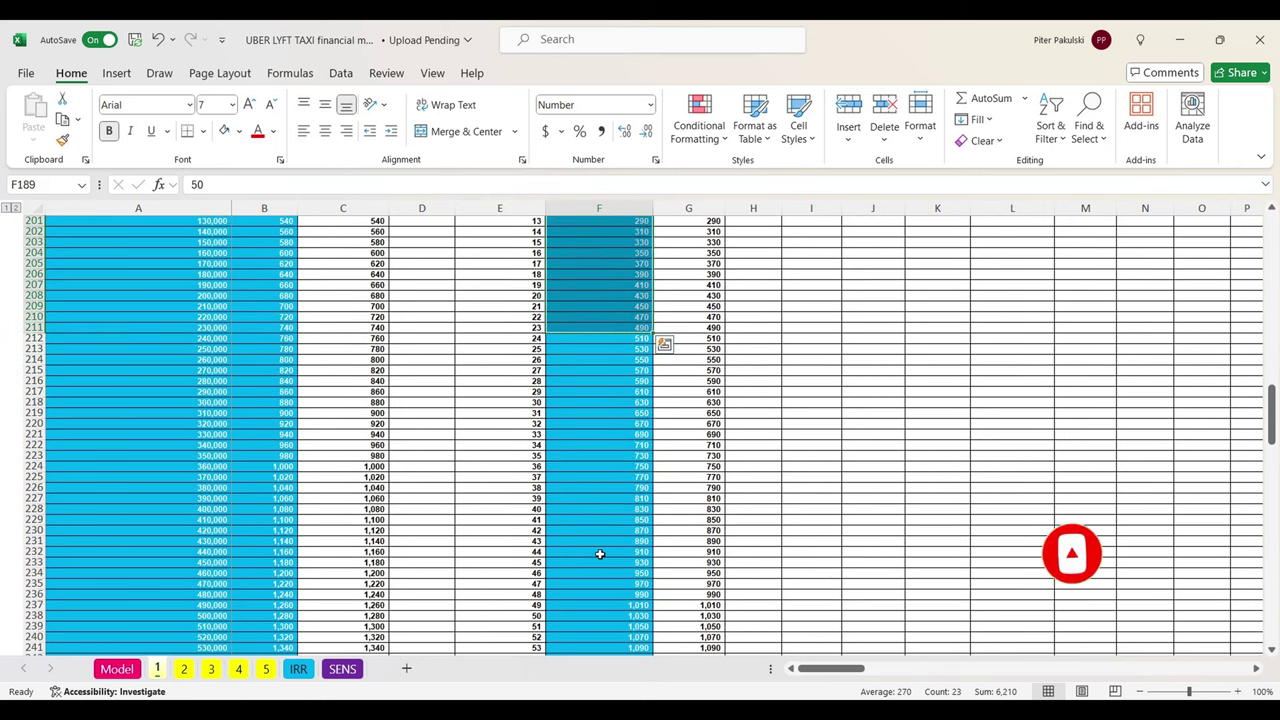
pyautogui.scroll(-8, 599, 554)
pyautogui.scroll(-8, 599, 554)
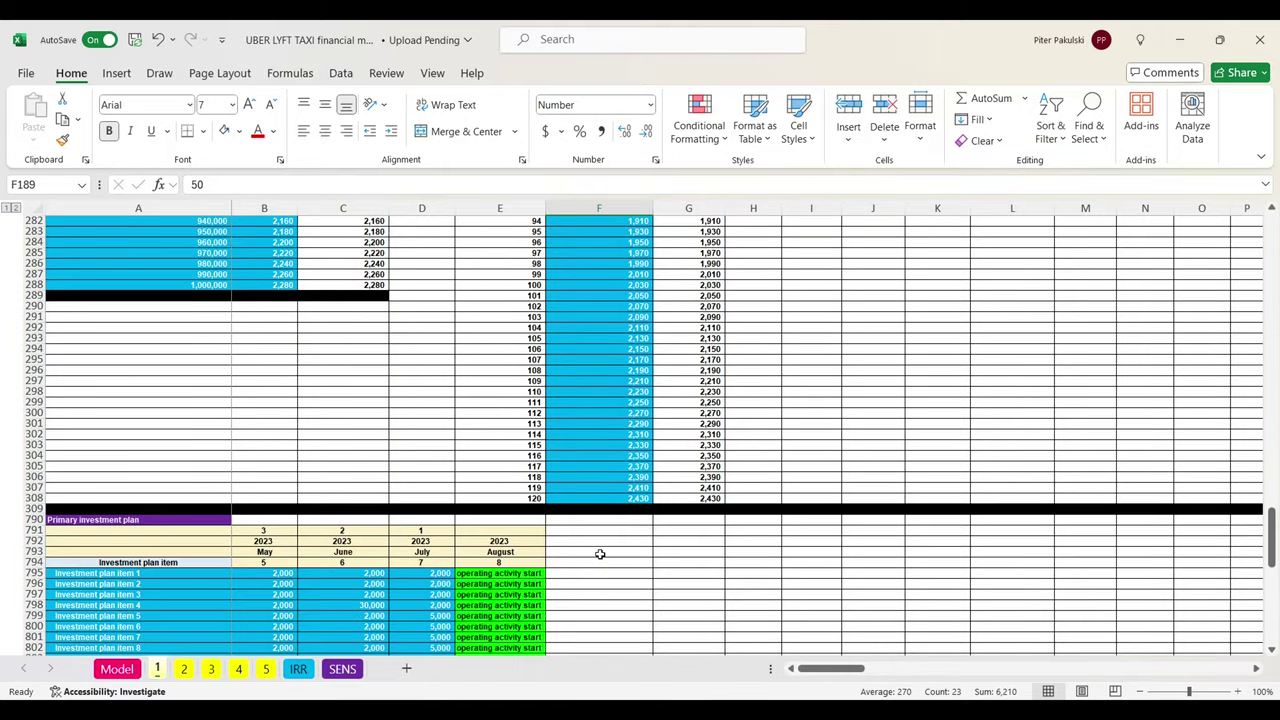
pyautogui.scroll(-3, 600, 554)
pyautogui.scroll(-3, 600, 554)
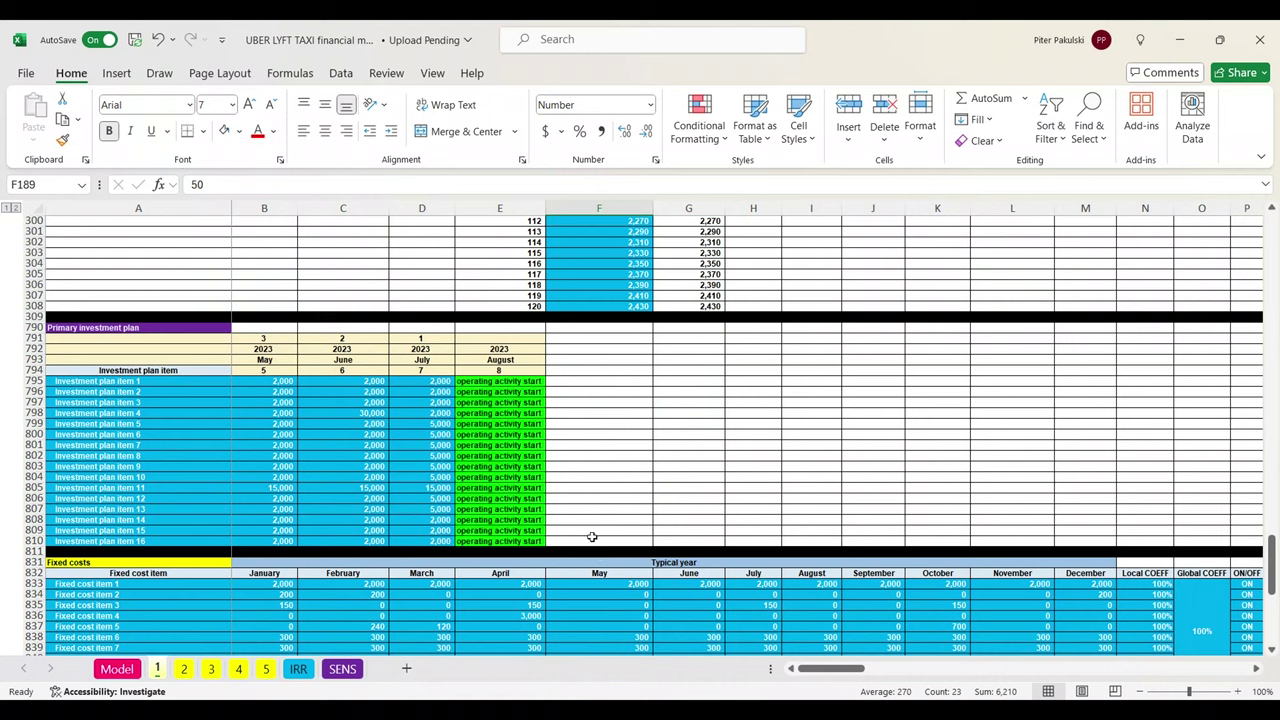
pyautogui.moveTo(132, 382); pyautogui.dragTo(415, 541)
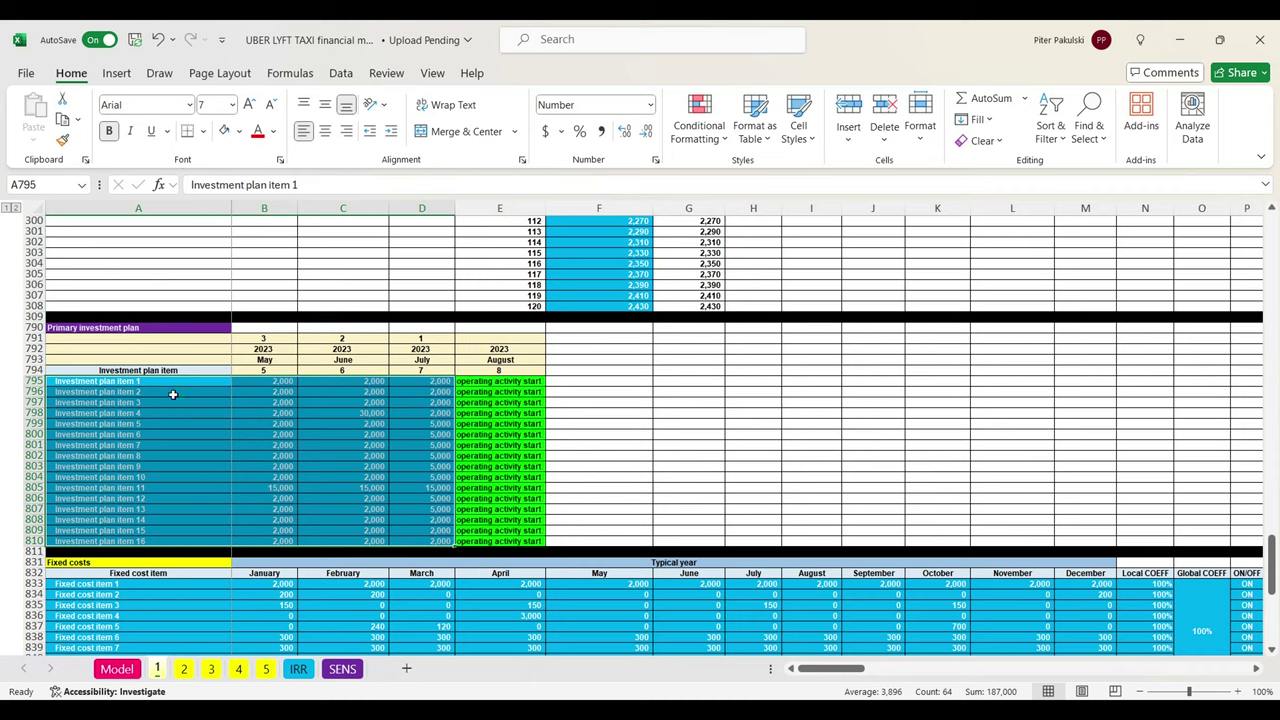
# - Review the Fixed costs table, covering fixed cost items 1 to 10 across the typical year's months
pyautogui.scroll(-5, 250, 520)
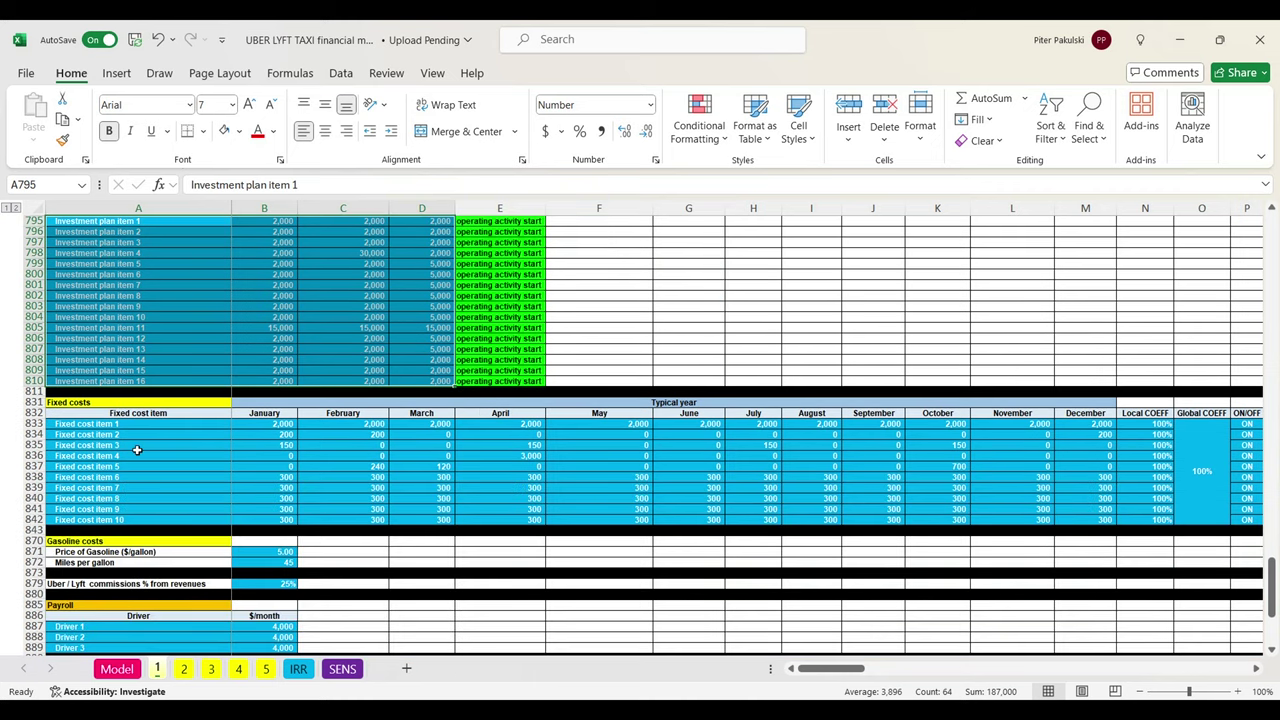
pyautogui.moveTo(116, 429); pyautogui.dragTo(845, 412)
pyautogui.click(772, 402)
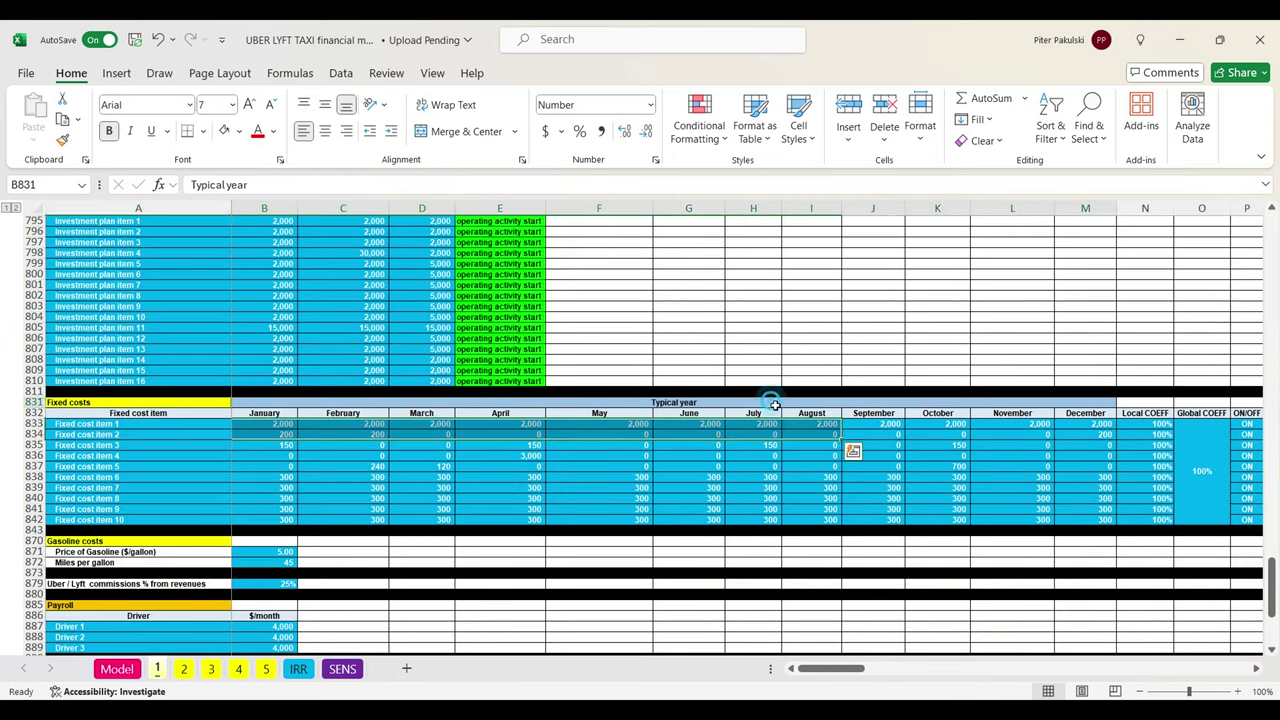
pyautogui.moveTo(279, 430); pyautogui.dragTo(1112, 530)
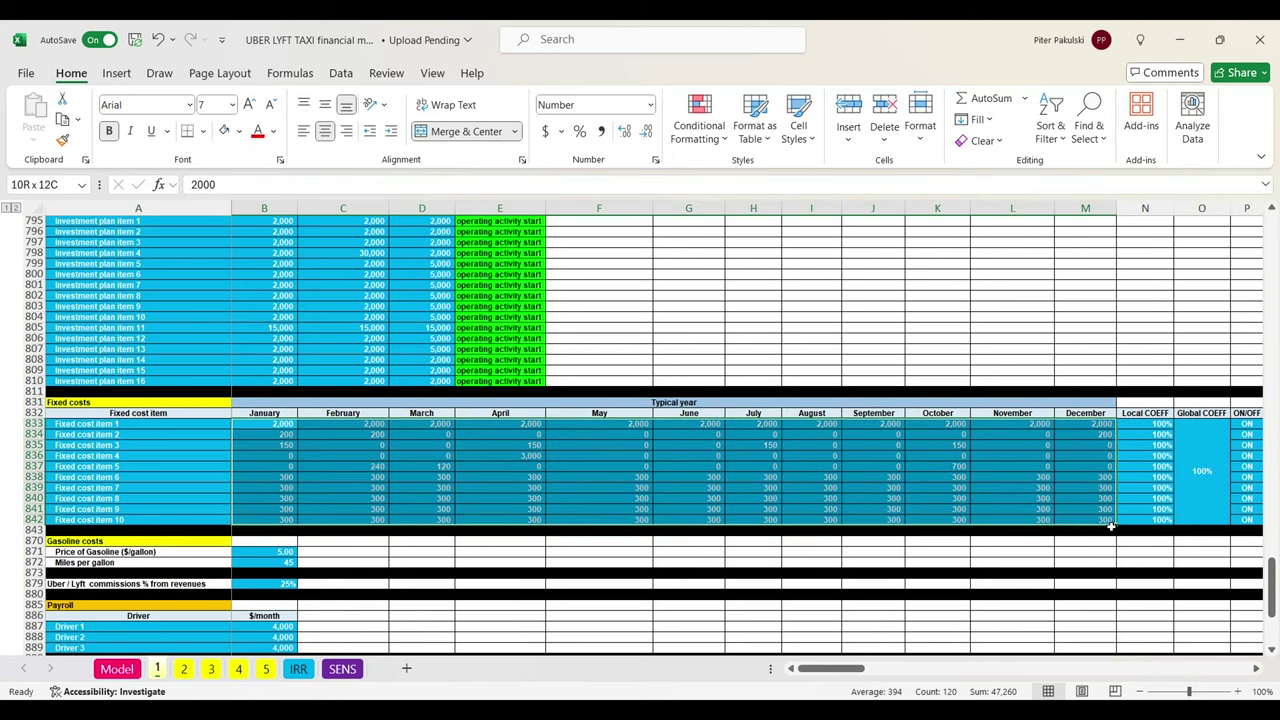
# - Check the Gasoline costs inputs for price and miles per gallon, and the Uber / Lyft commissions percentage from revenues
pyautogui.scroll(-3, 549, 466)
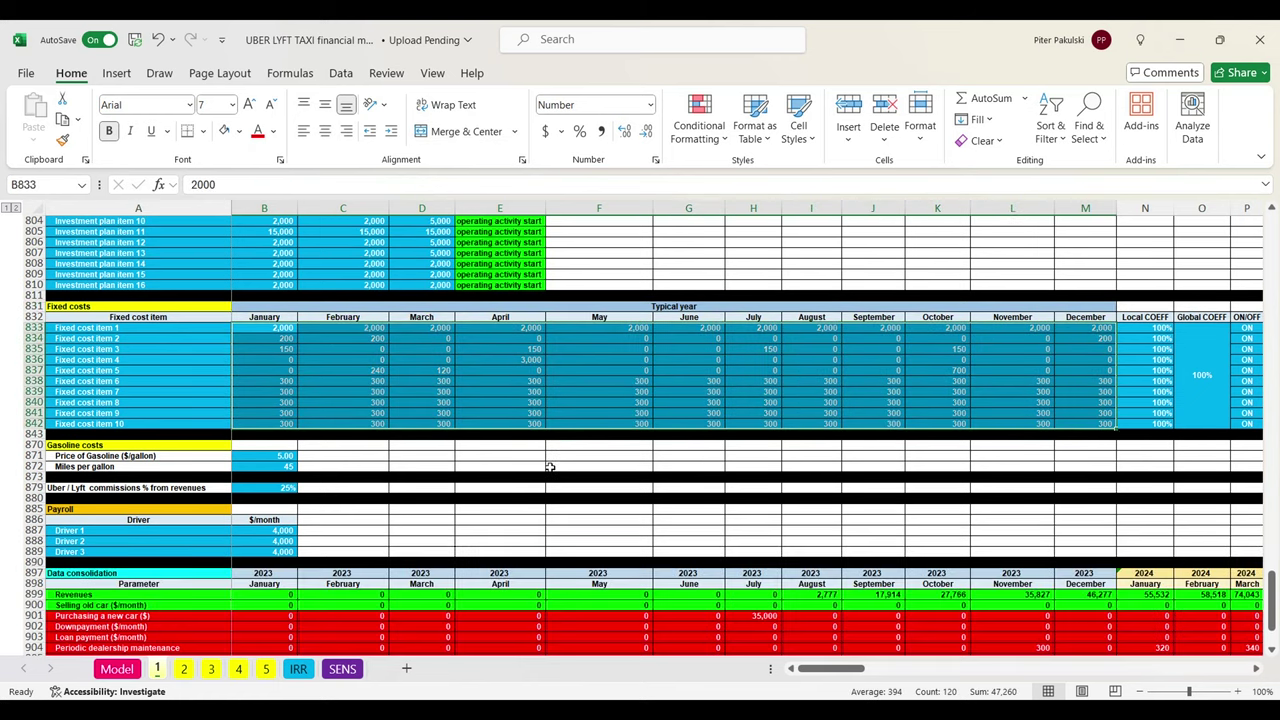
pyautogui.click(214, 446)
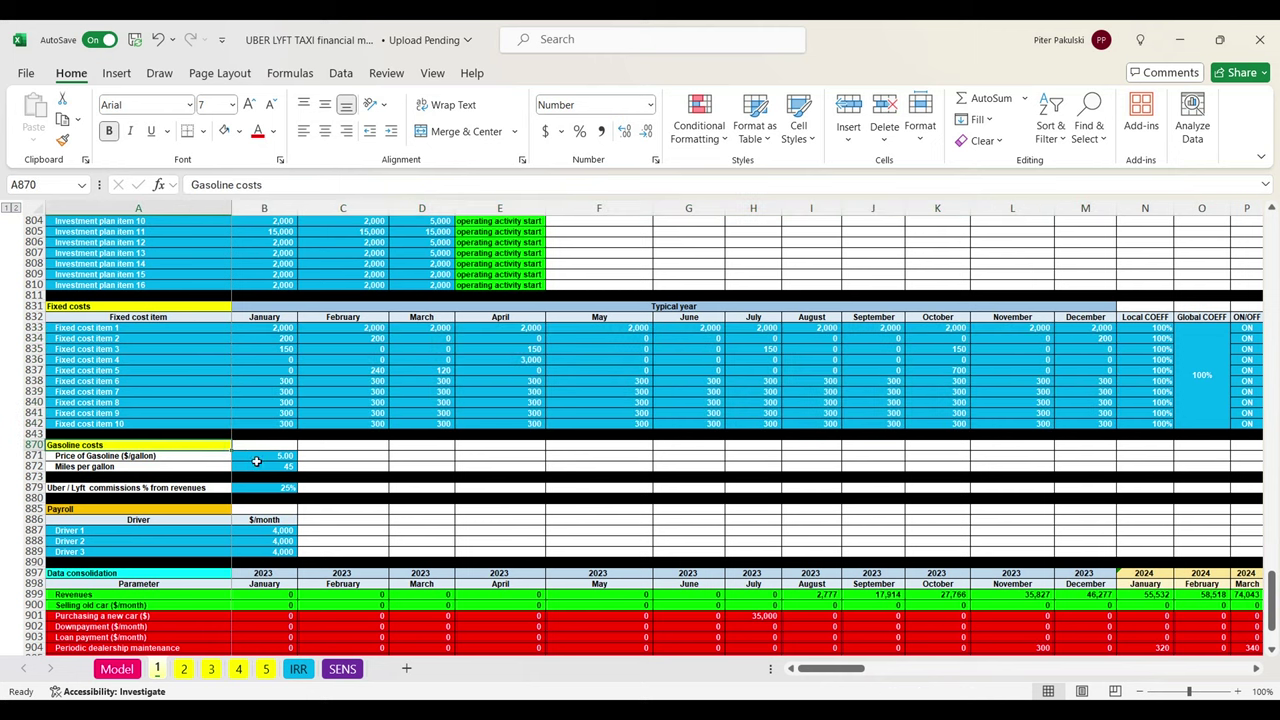
pyautogui.click(257, 457)
pyautogui.click(274, 469)
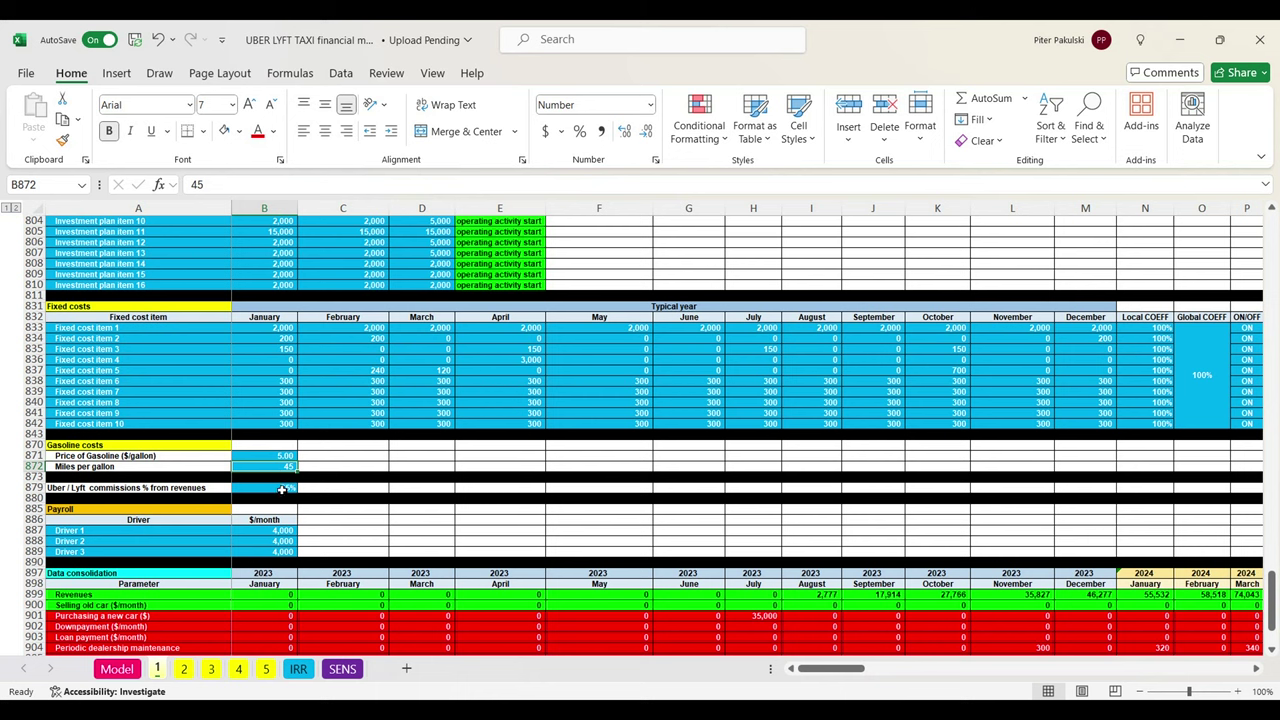
pyautogui.click(276, 489)
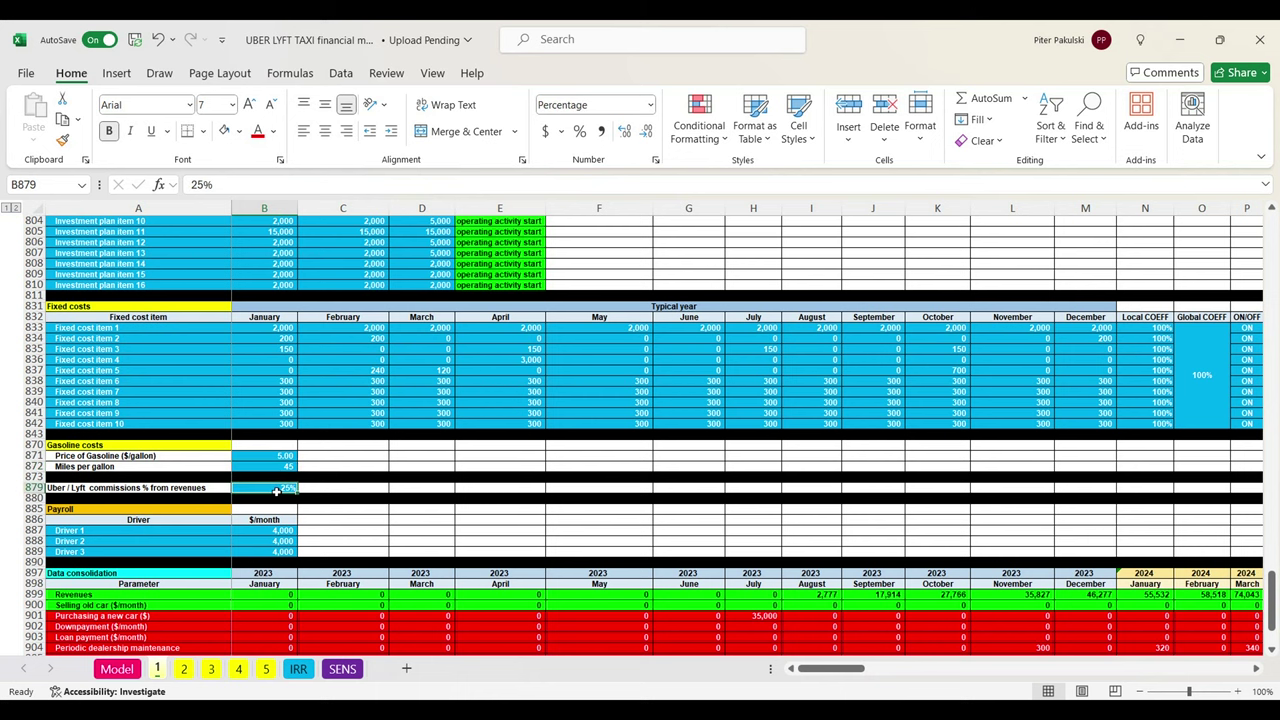
# - Review the drivers' monthly Payroll inputs and the whole Data consolidation table
pyautogui.scroll(-4, 276, 491)
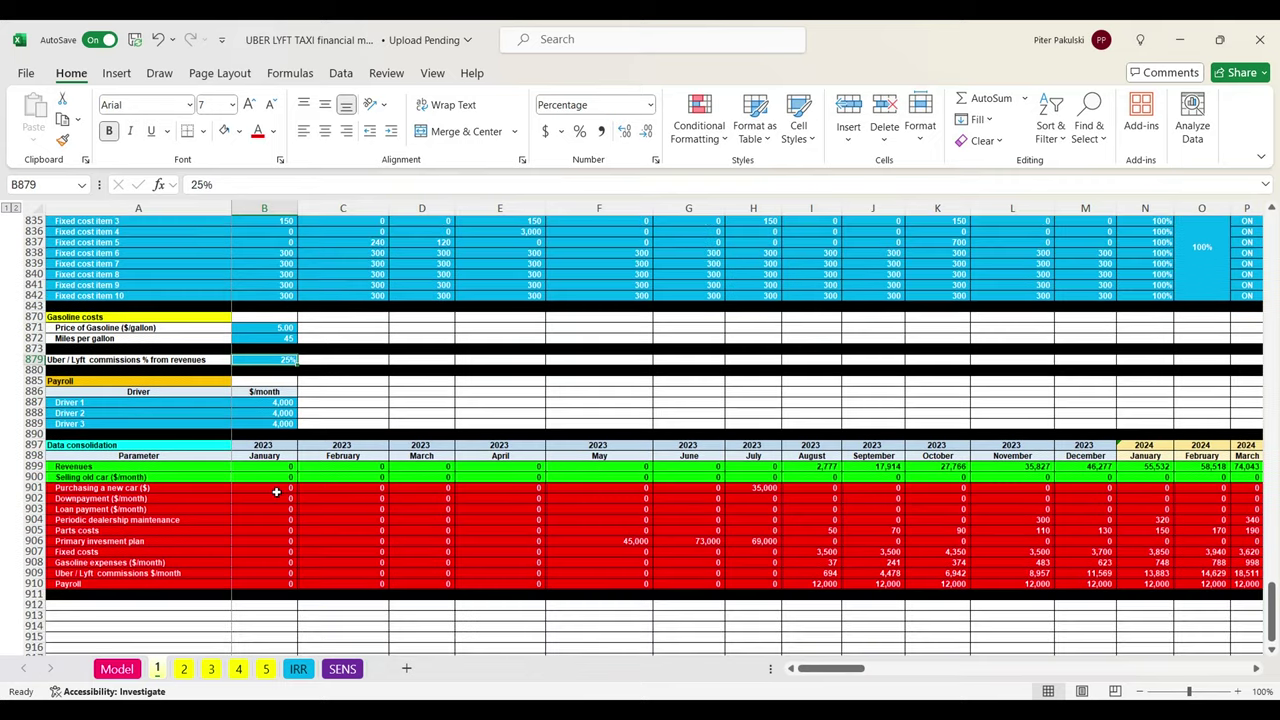
pyautogui.moveTo(200, 402); pyautogui.dragTo(275, 423)
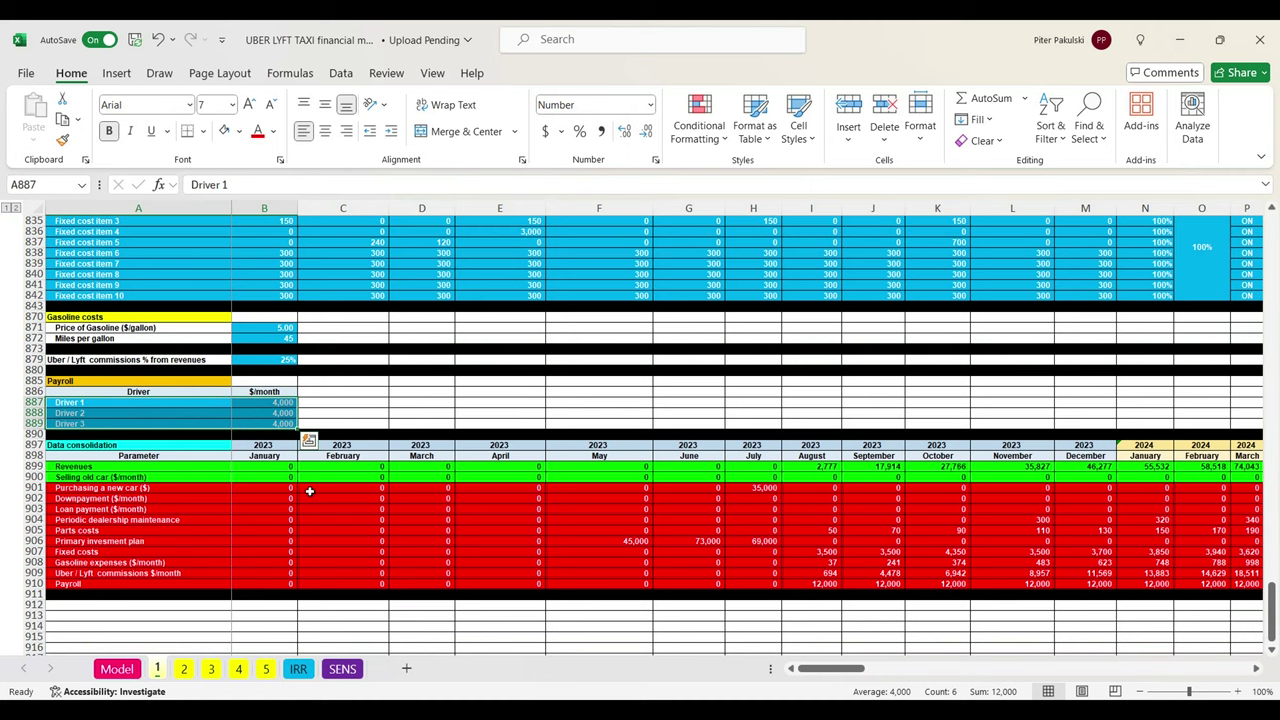
pyautogui.moveTo(33, 445); pyautogui.dragTo(52, 593)
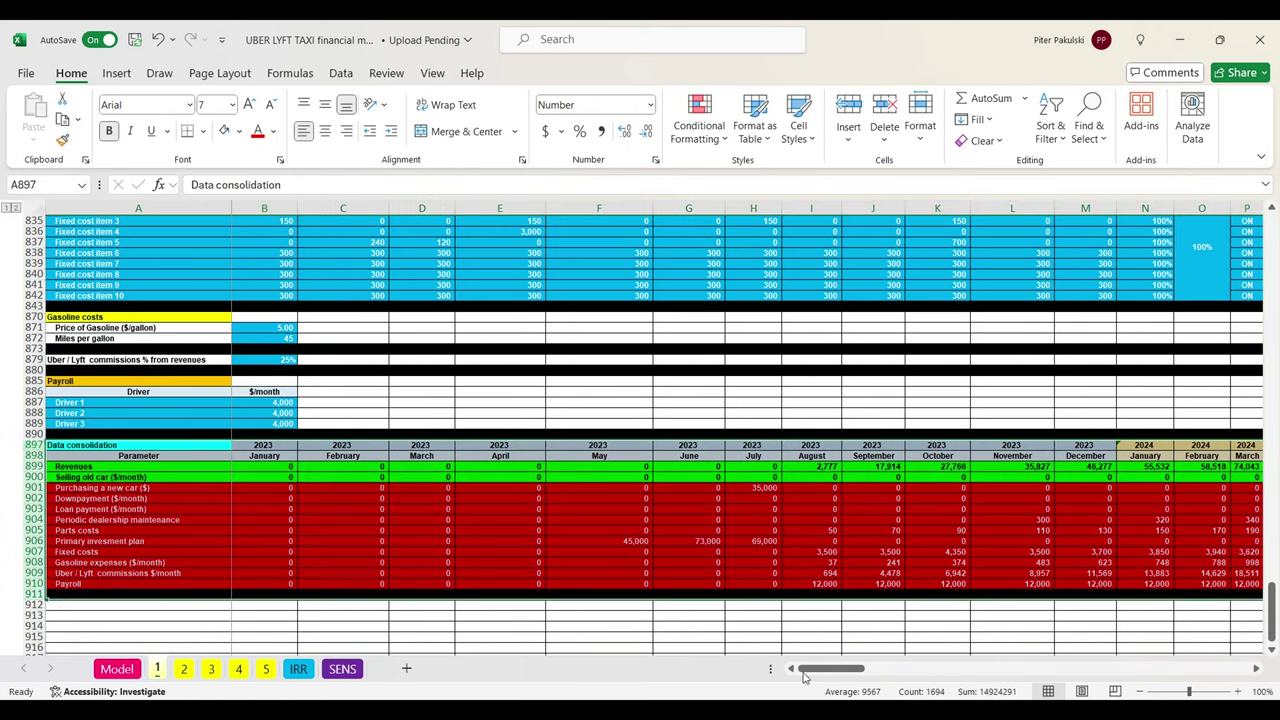
pyautogui.moveTo(830, 675)
pyautogui.mouseDown()
pyautogui.moveTo(912, 672)
pyautogui.moveTo(822, 672)
pyautogui.mouseUp()
# - Look through car sheets 2, 3, 4 and 5 and the IRR sheet
pyautogui.click(184, 669)
pyautogui.click(211, 669)
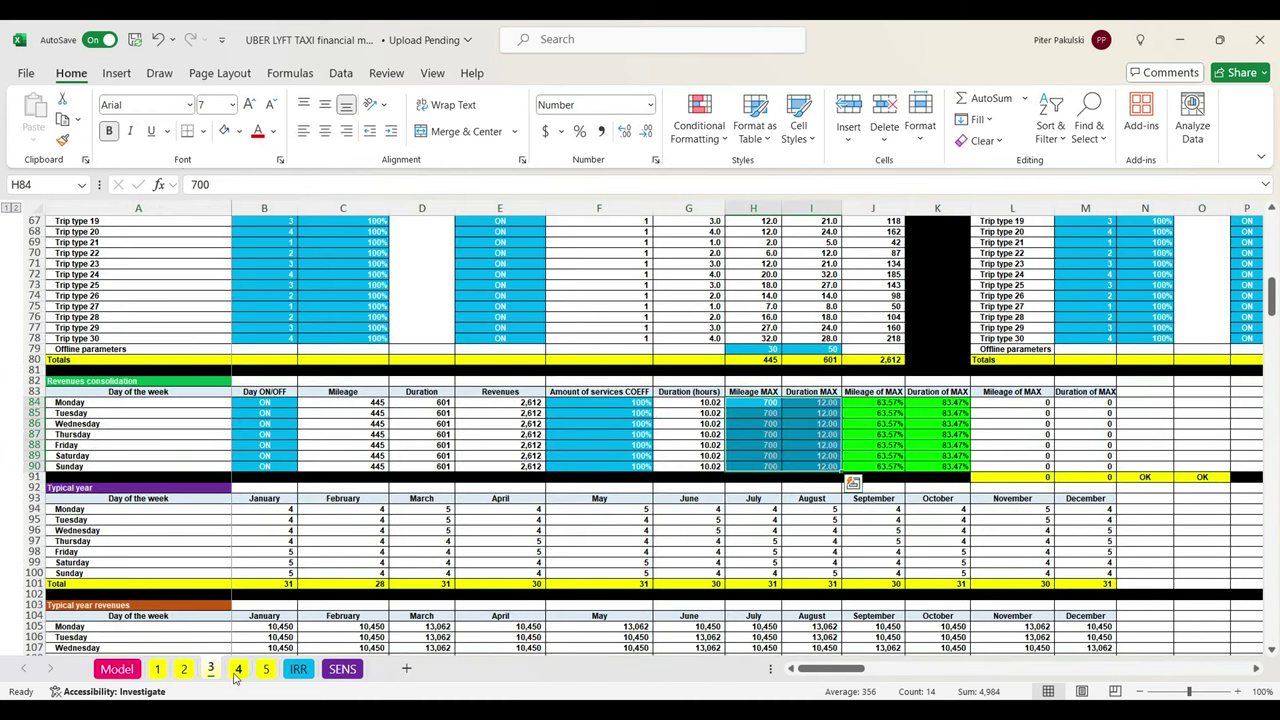
pyautogui.click(238, 669)
pyautogui.click(265, 669)
pyautogui.click(298, 669)
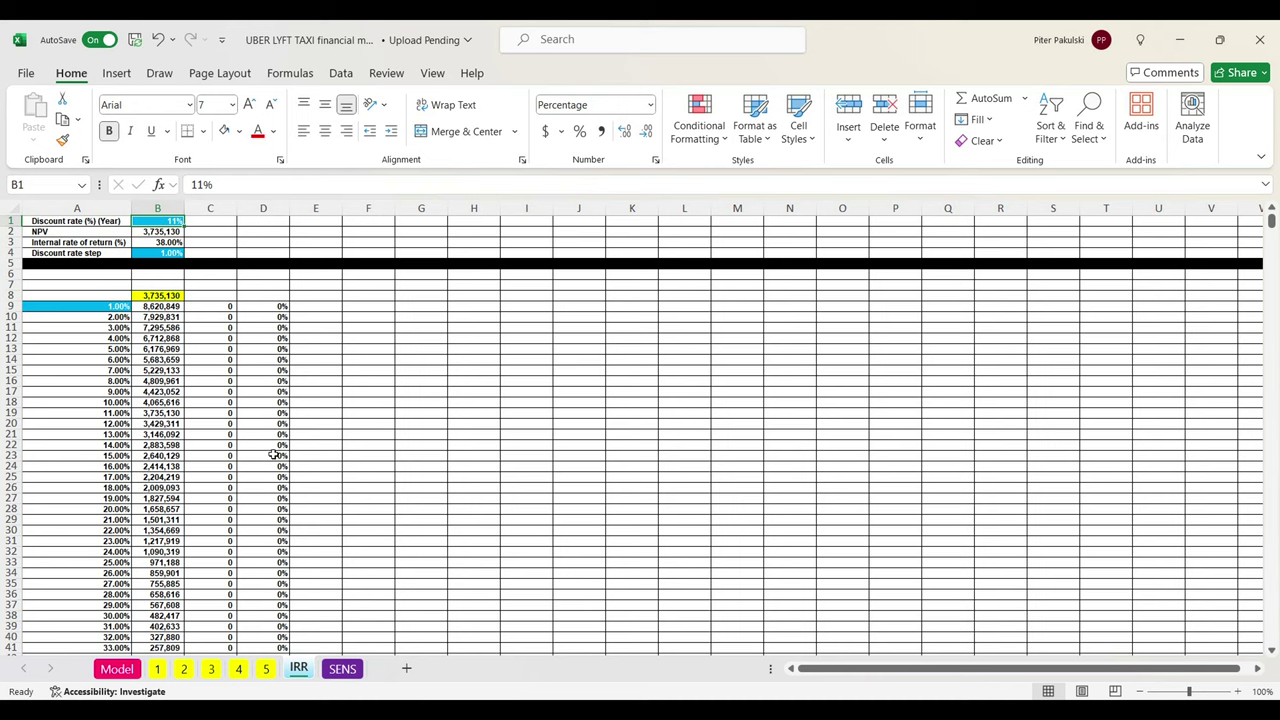
# - Examine the SENS sheet's COEFF, the Analysis table and its row of percentage levels
pyautogui.click(343, 669)
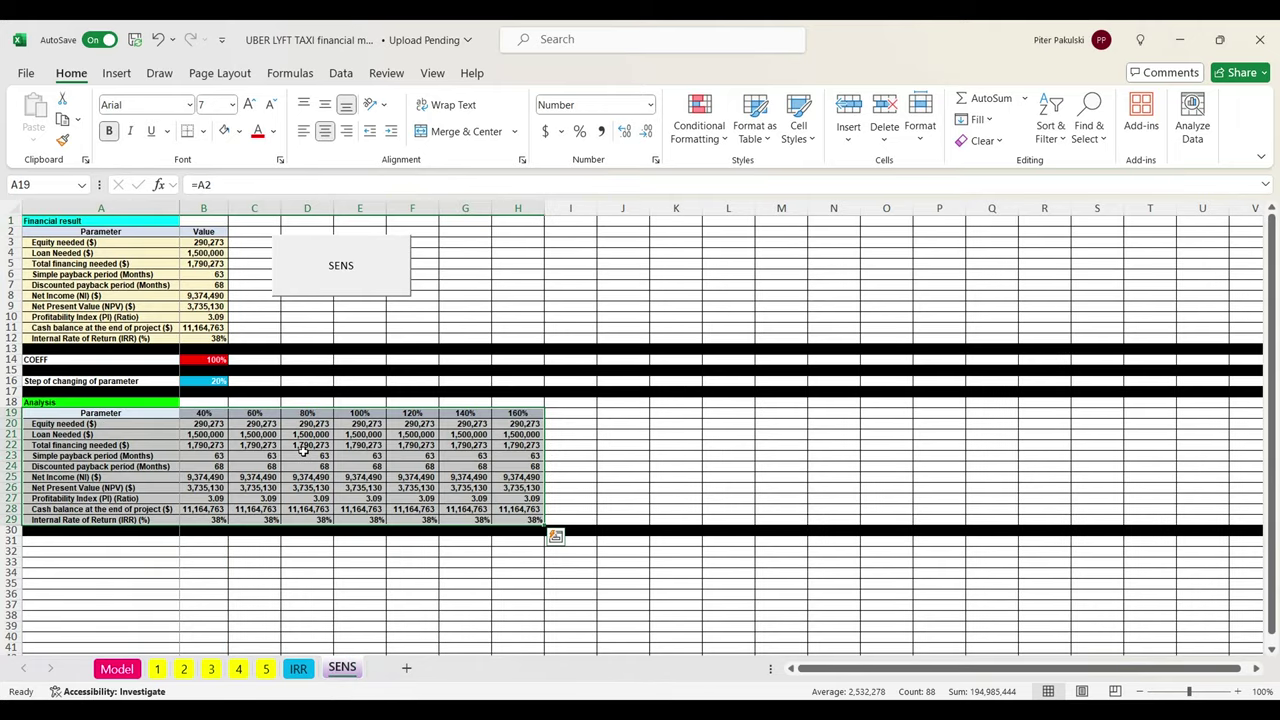
pyautogui.click(303, 449)
pyautogui.click(214, 360)
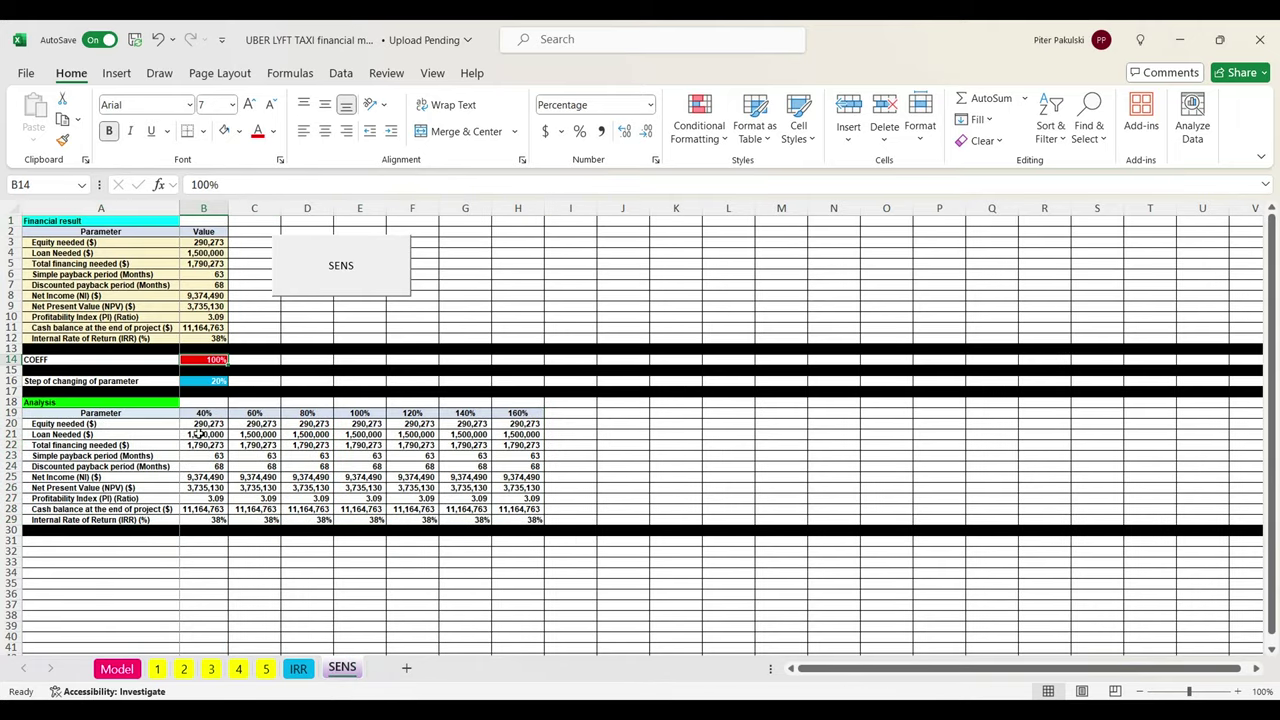
pyautogui.moveTo(165, 425); pyautogui.dragTo(514, 528)
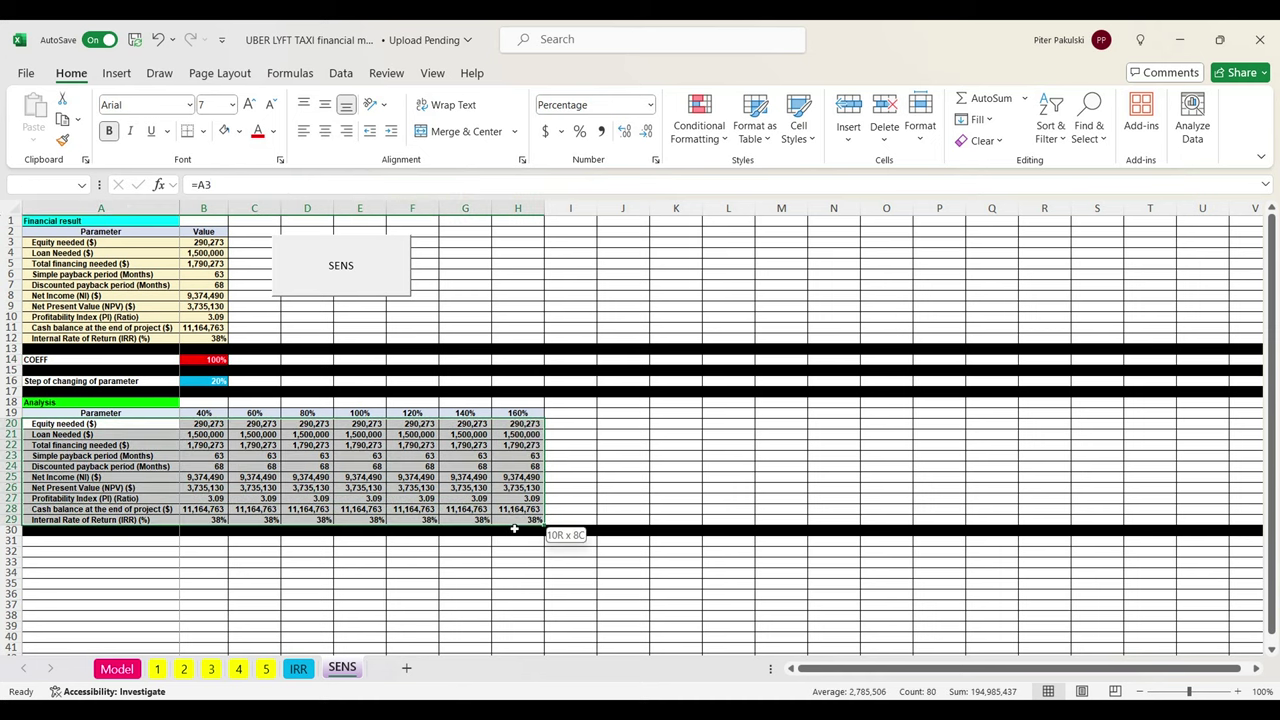
pyautogui.moveTo(518, 414); pyautogui.dragTo(228, 420)
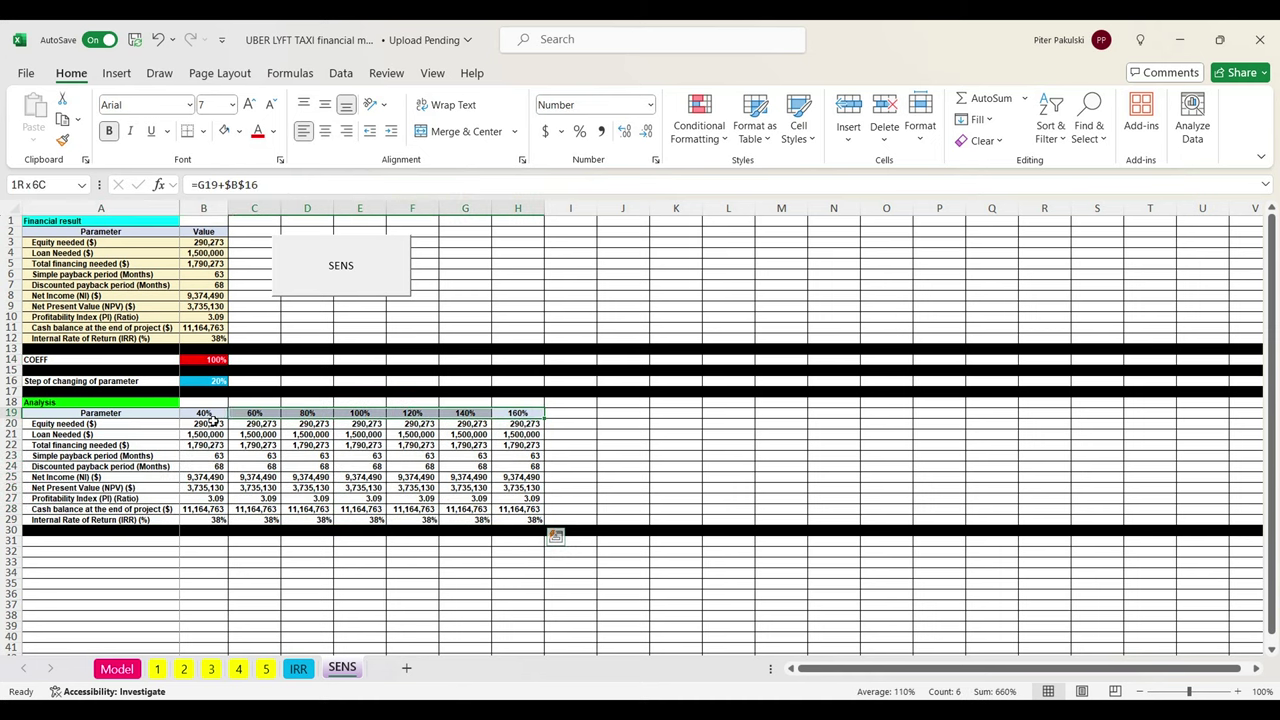
# - Set the Step of changing of parameter on the SENS sheet to 10%
pyautogui.click(210, 381)
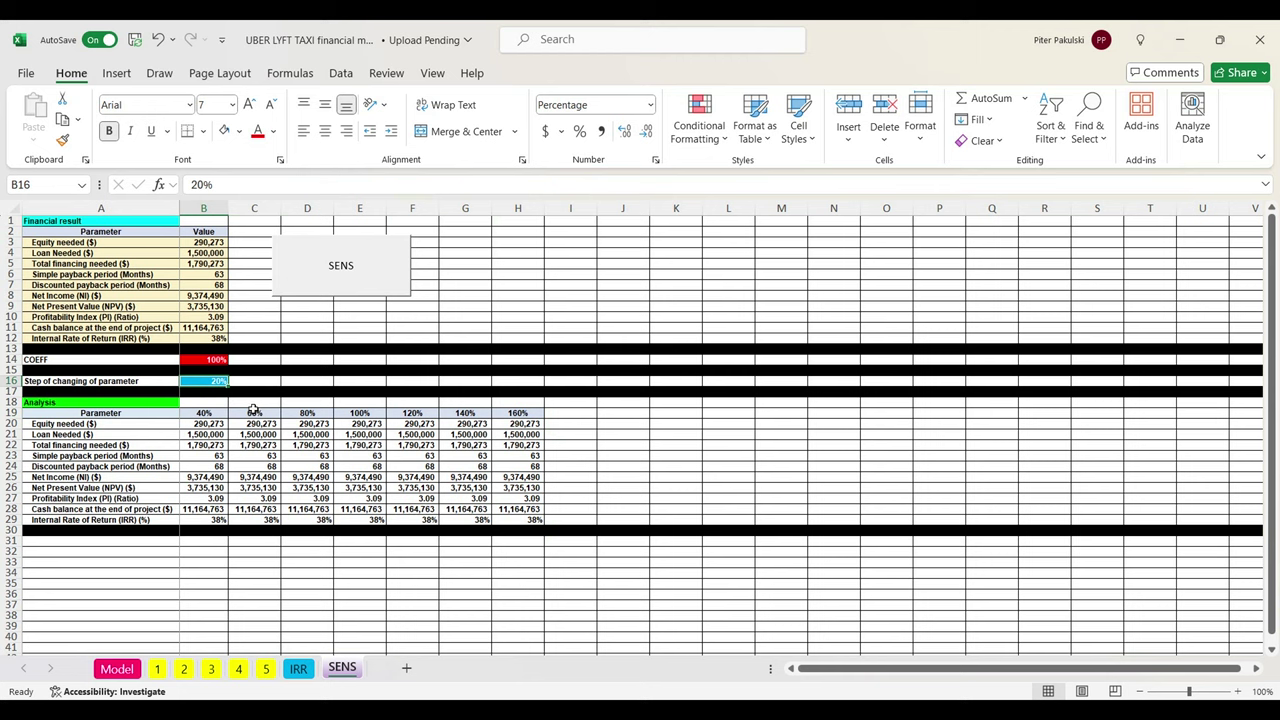
pyautogui.write('10')
pyautogui.press('Return')
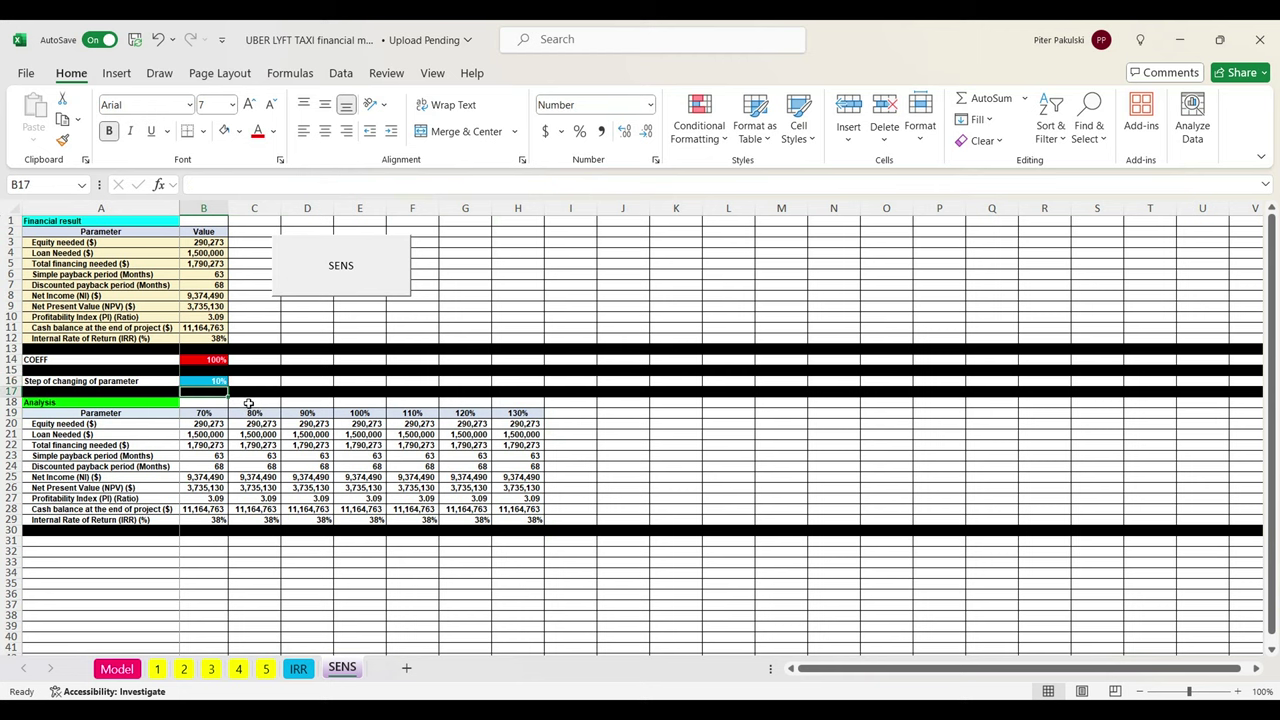
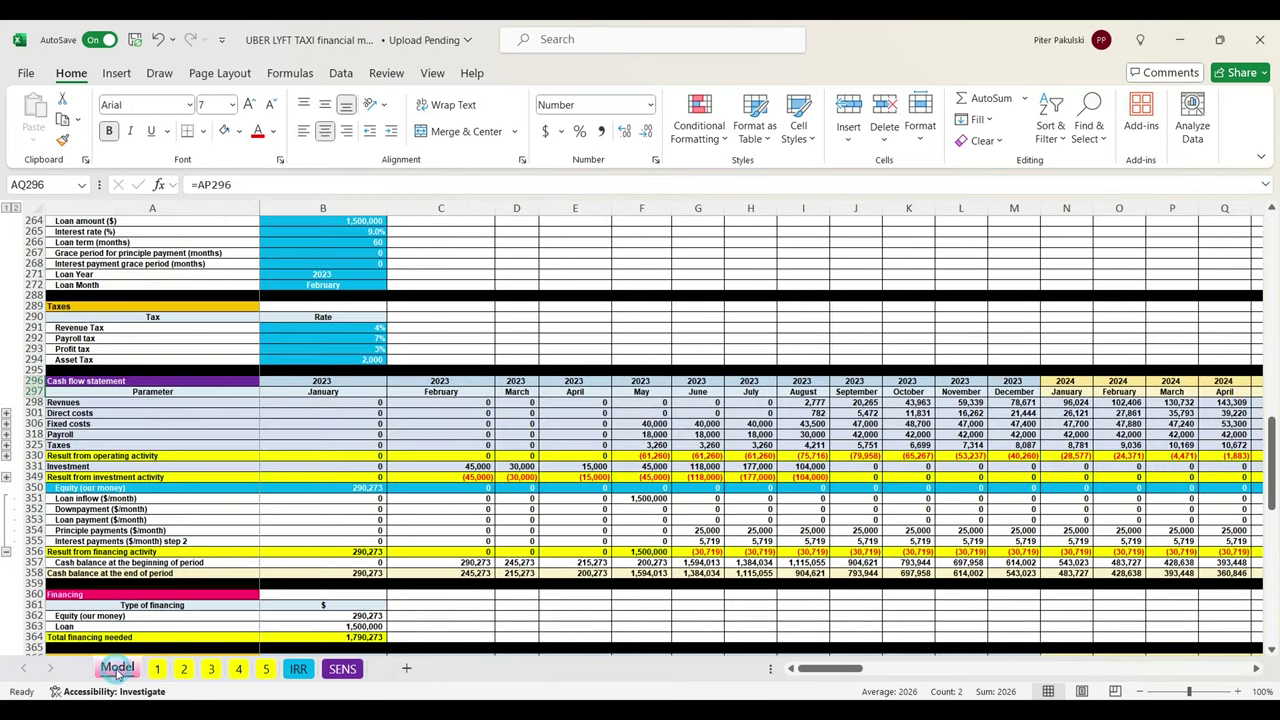
# - Link the Revenues COEFF on the Model sheet to the SENS sheet's COEFF with the formula =SENS!B14*100%
pyautogui.moveTo(1270, 500); pyautogui.dragTo(1270, 255)
pyautogui.scroll(-3, 212, 417)
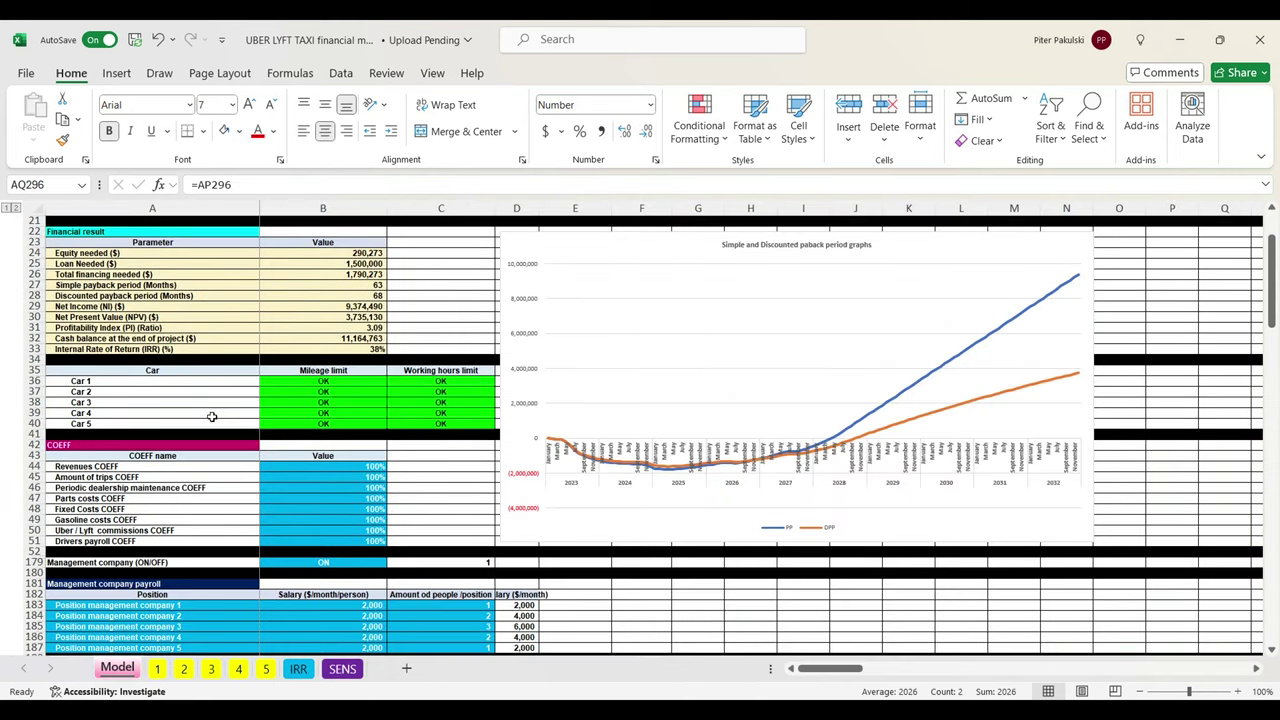
pyautogui.click(324, 470)
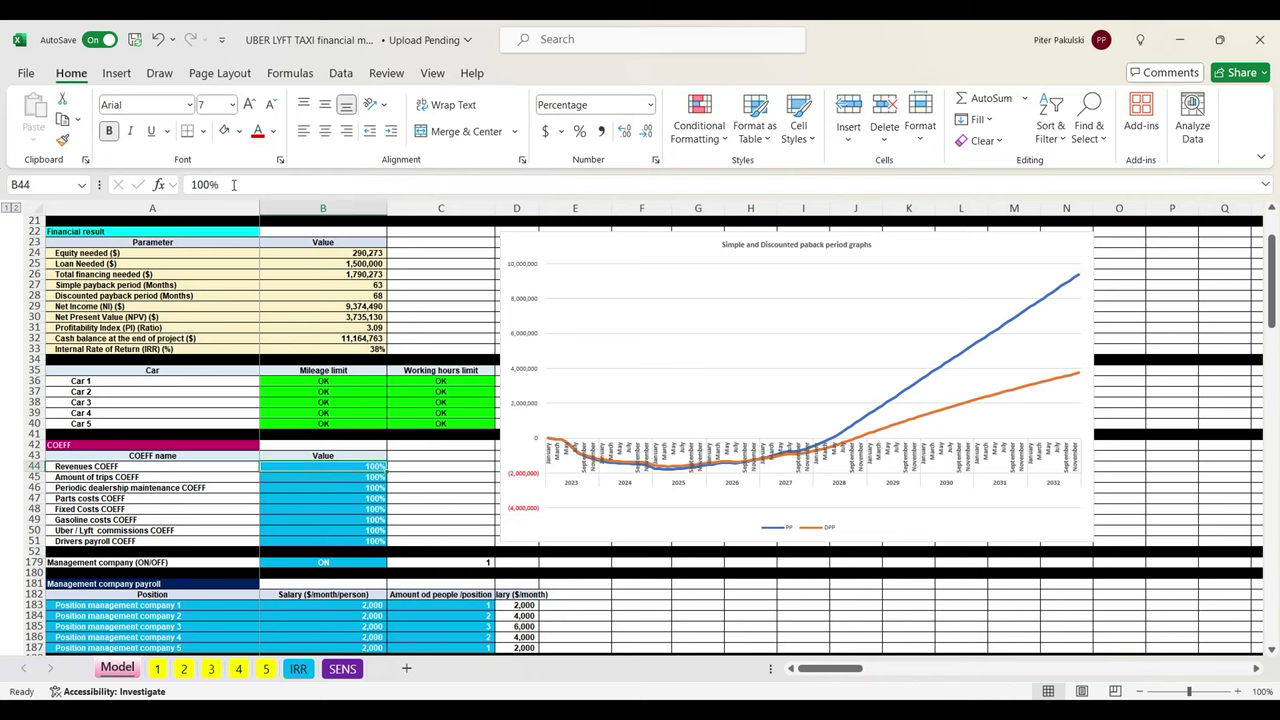
pyautogui.click(195, 185)
pyautogui.write('=')
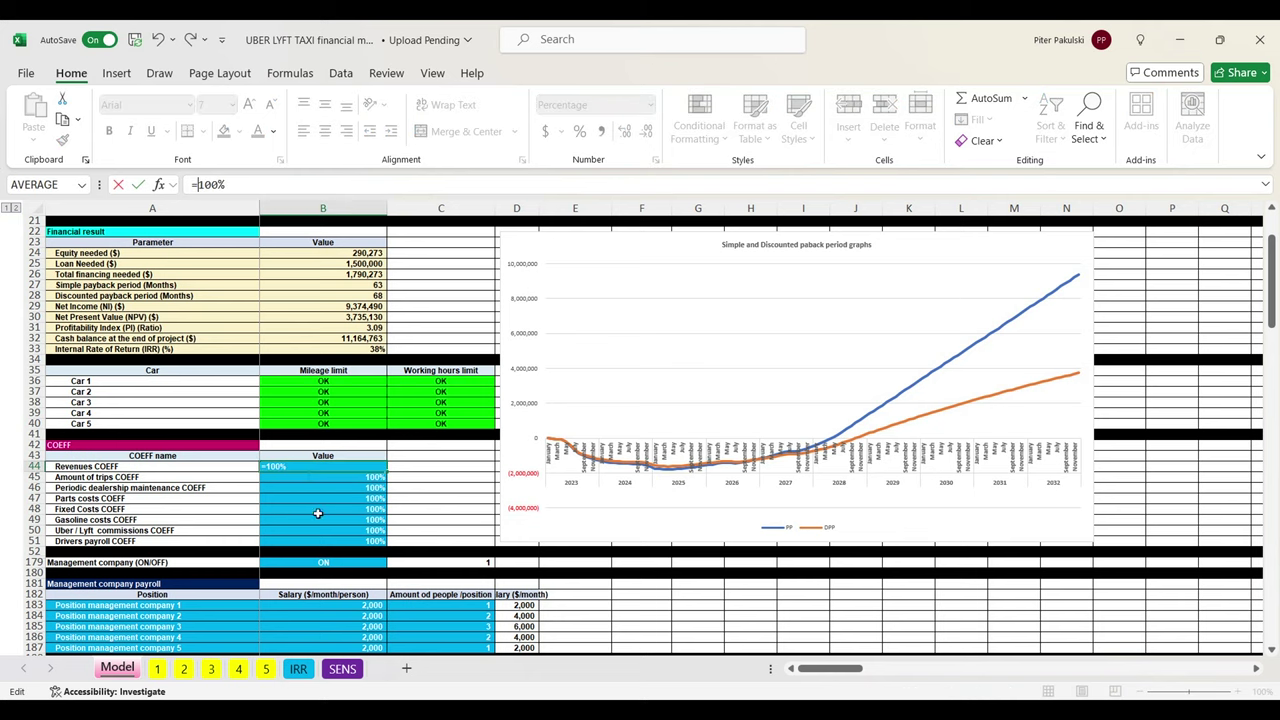
pyautogui.click(342, 668)
pyautogui.click(209, 364)
pyautogui.write('*')
pyautogui.press('Return')
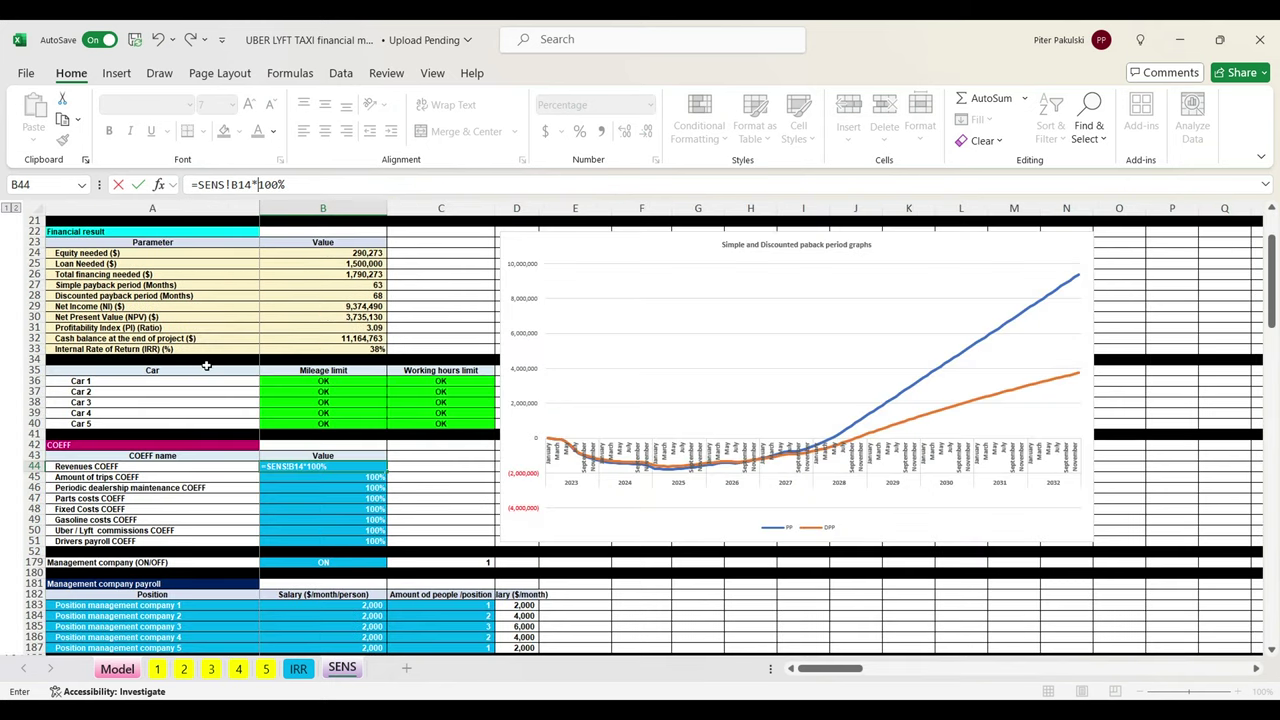
# - Run the SENS sensitivity analysis for the Revenues COEFF with the 10% step
pyautogui.click(341, 669)
pyautogui.click(358, 290)
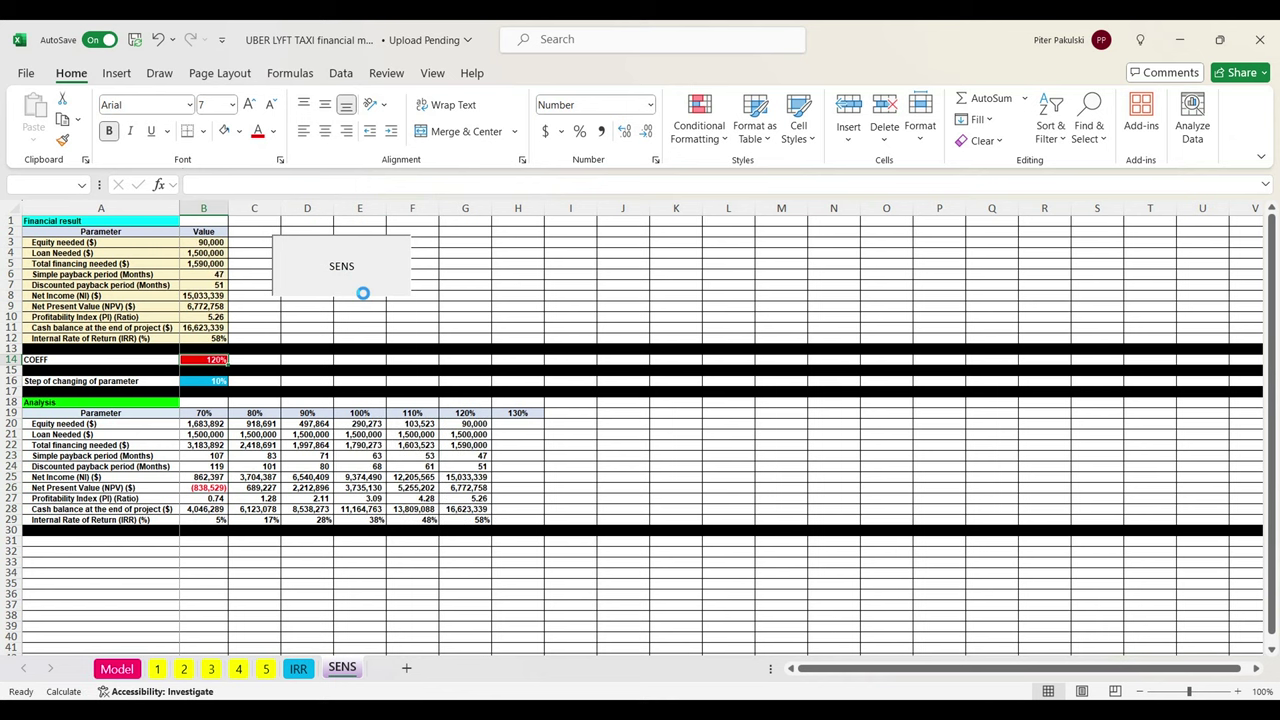
# - Rerun the sensitivity analysis with the Step of changing of parameter set to 20%, and return to the Model sheet
pyautogui.click(212, 386)
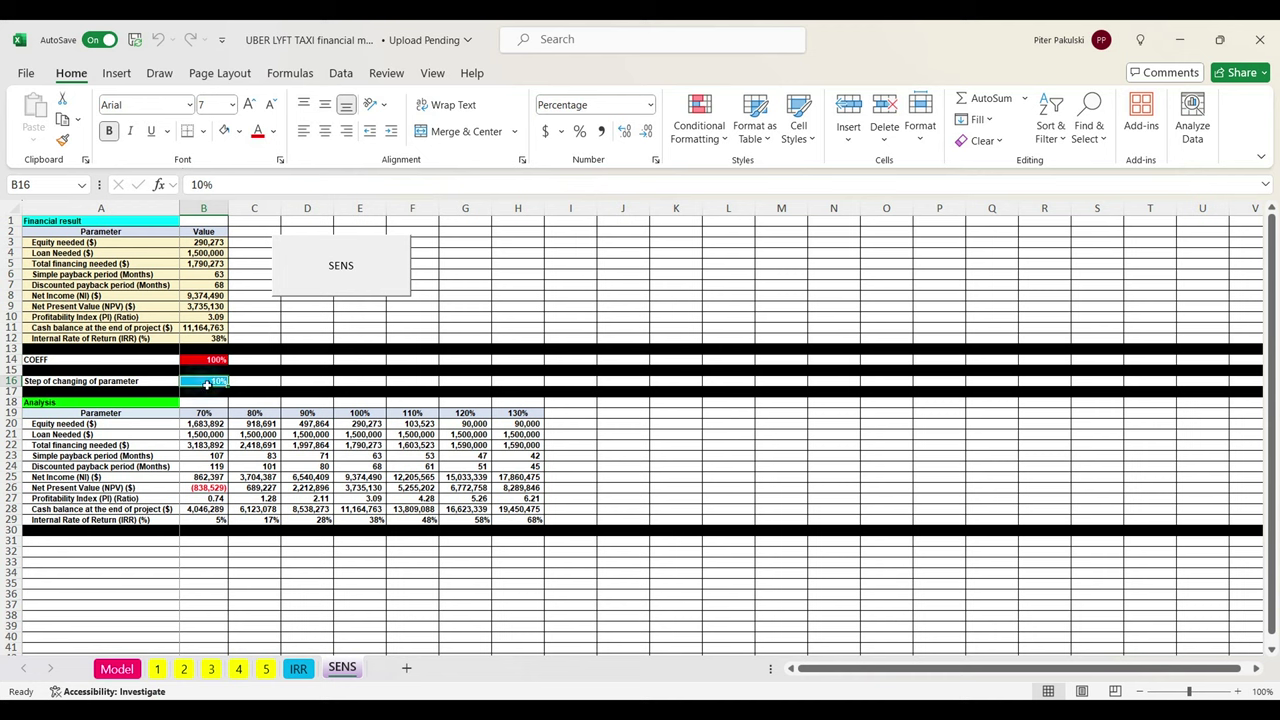
pyautogui.write('20')
pyautogui.press('Return')
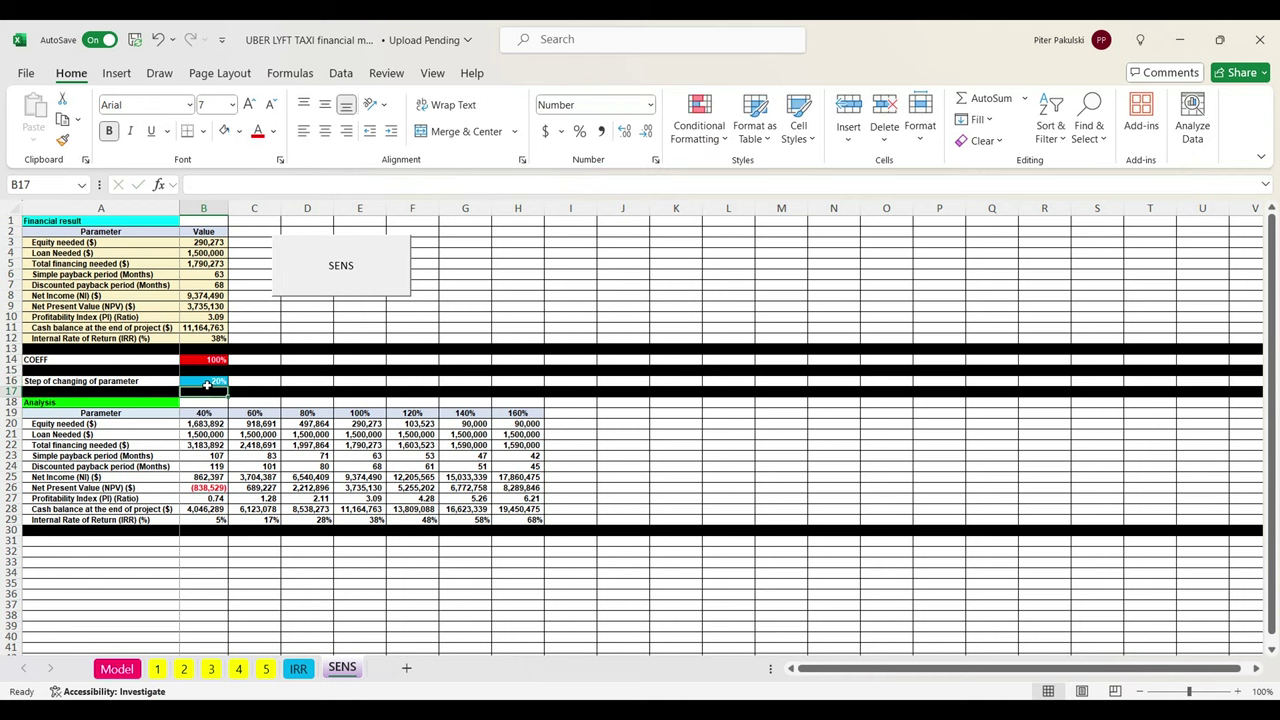
pyautogui.click(338, 266)
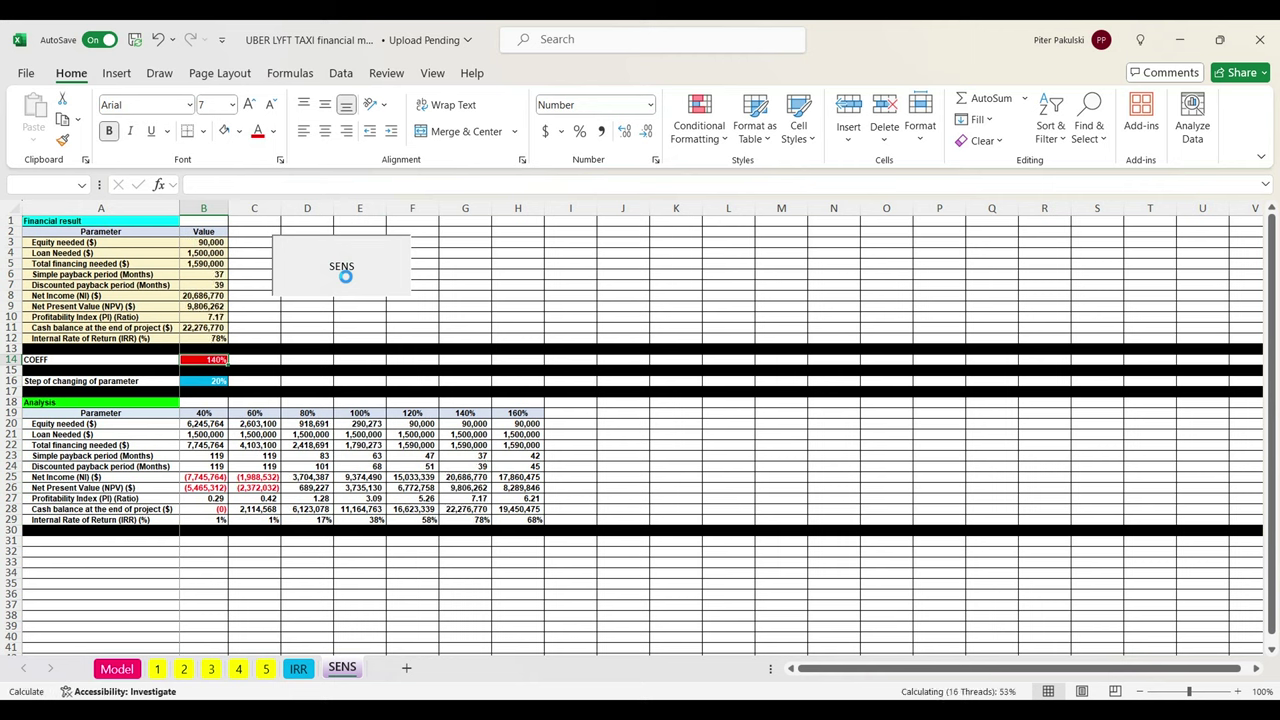
pyautogui.click(125, 672)
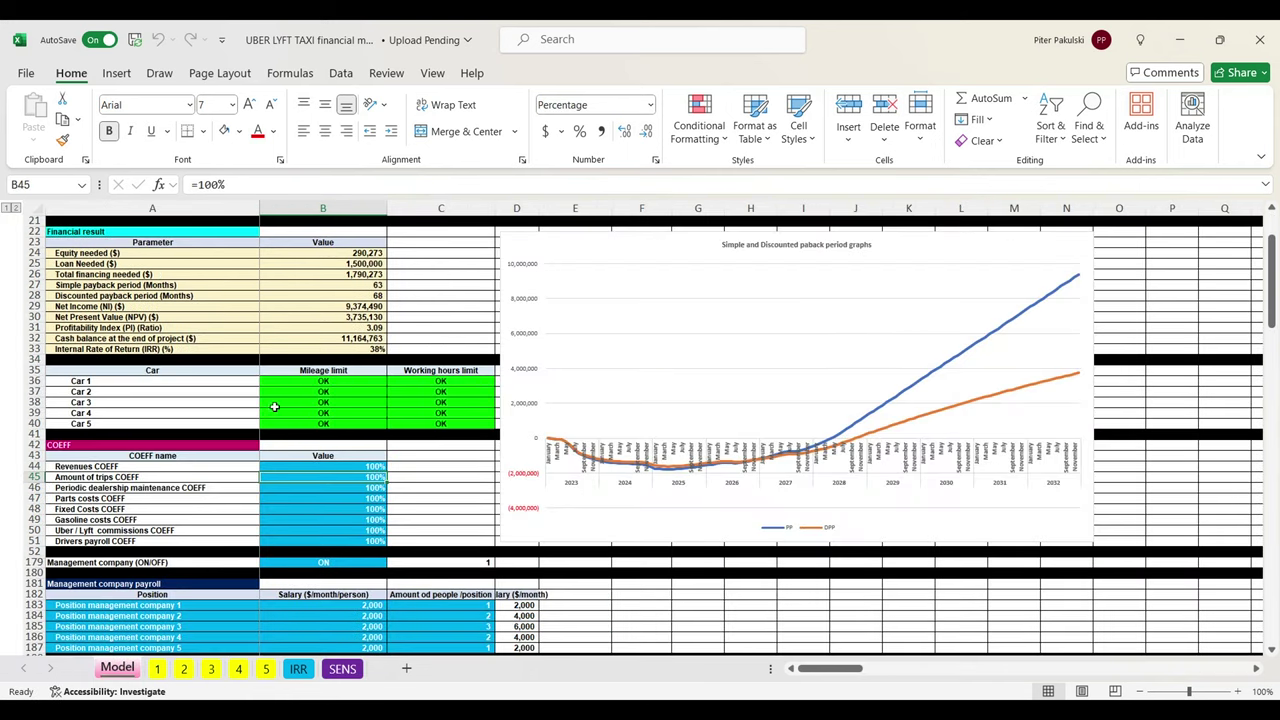
# - Remove the SENS!B14 link from the Revenues COEFF on the Model sheet, leaving it at 100%
pyautogui.click(338, 466)
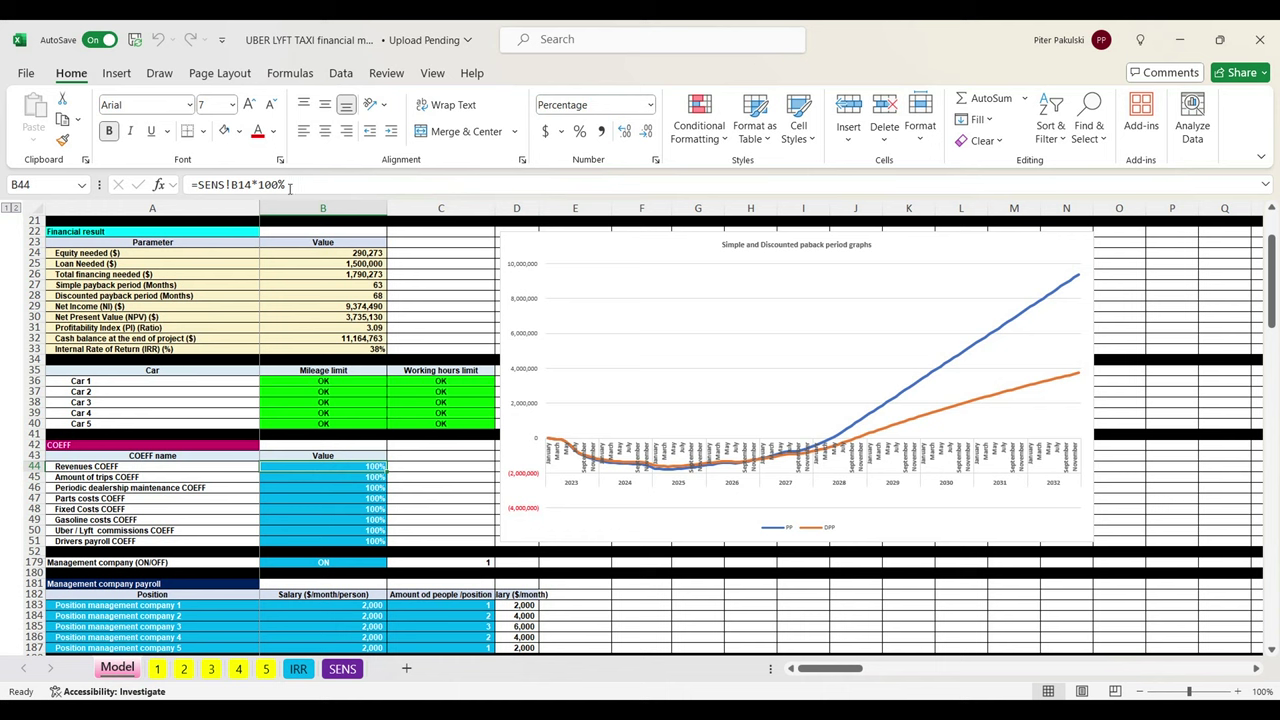
pyautogui.moveTo(257, 184); pyautogui.dragTo(125, 176)
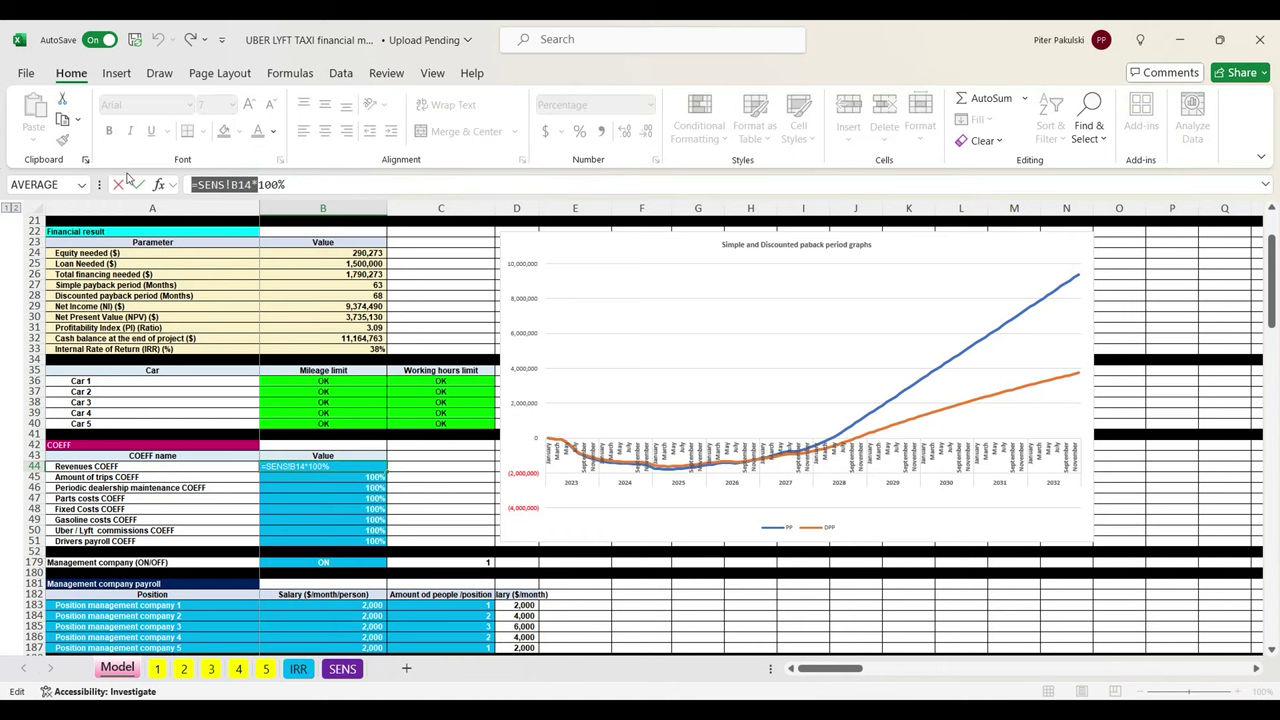
pyautogui.press('Delete')
pyautogui.press('Return')
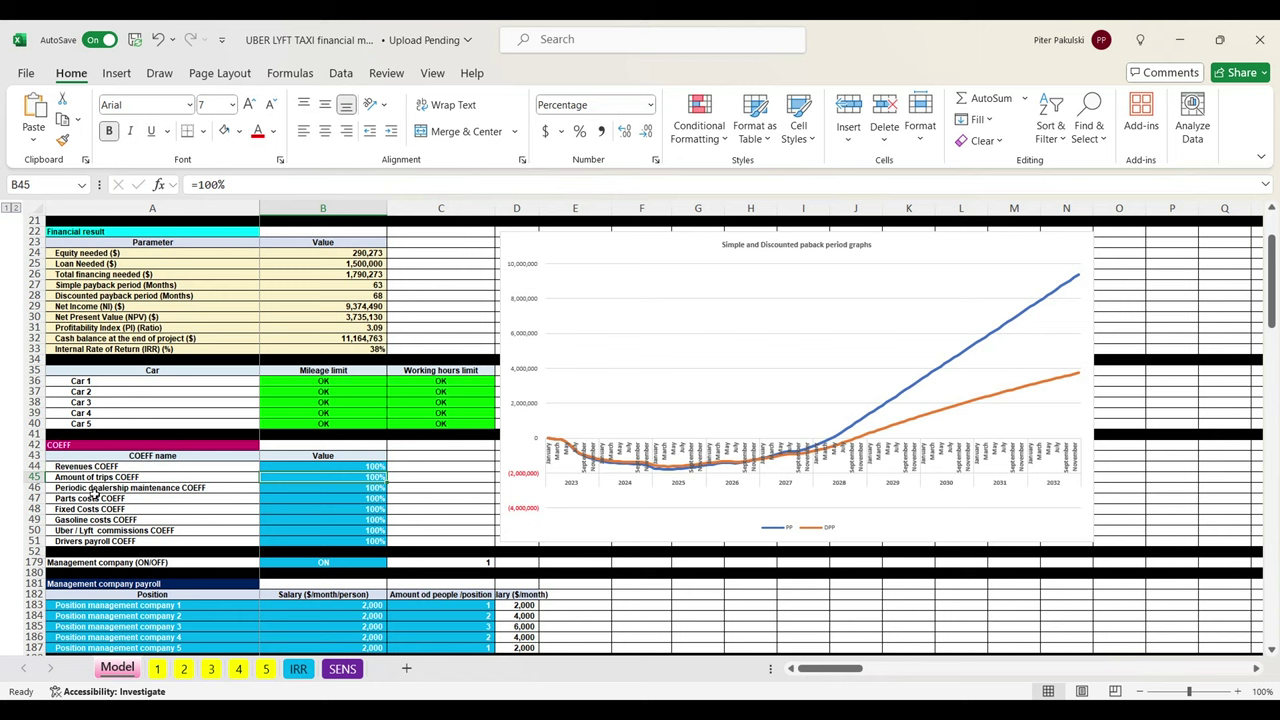
# - Link the Amount of trips COEFF to the SENS sheet's COEFF with the formula =SENS!B14*100%
pyautogui.click(93, 489)
pyautogui.click(374, 478)
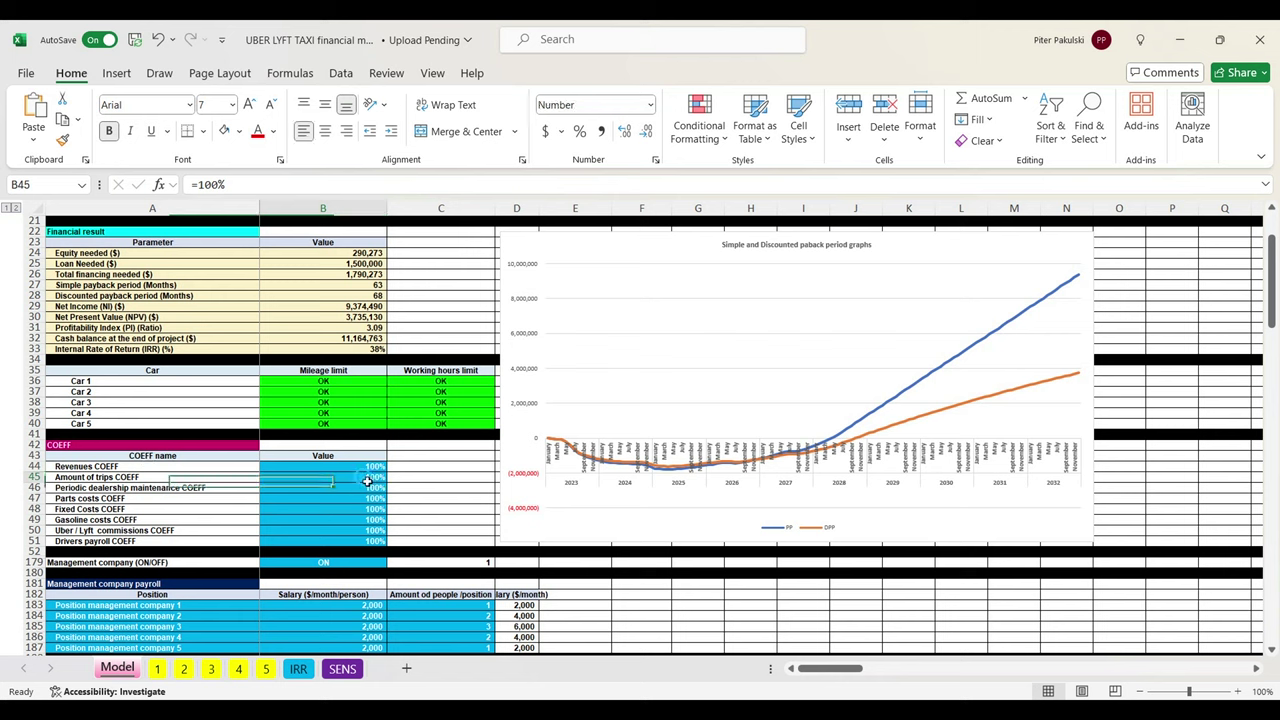
pyautogui.click(205, 187)
pyautogui.write('SENS!B14*')
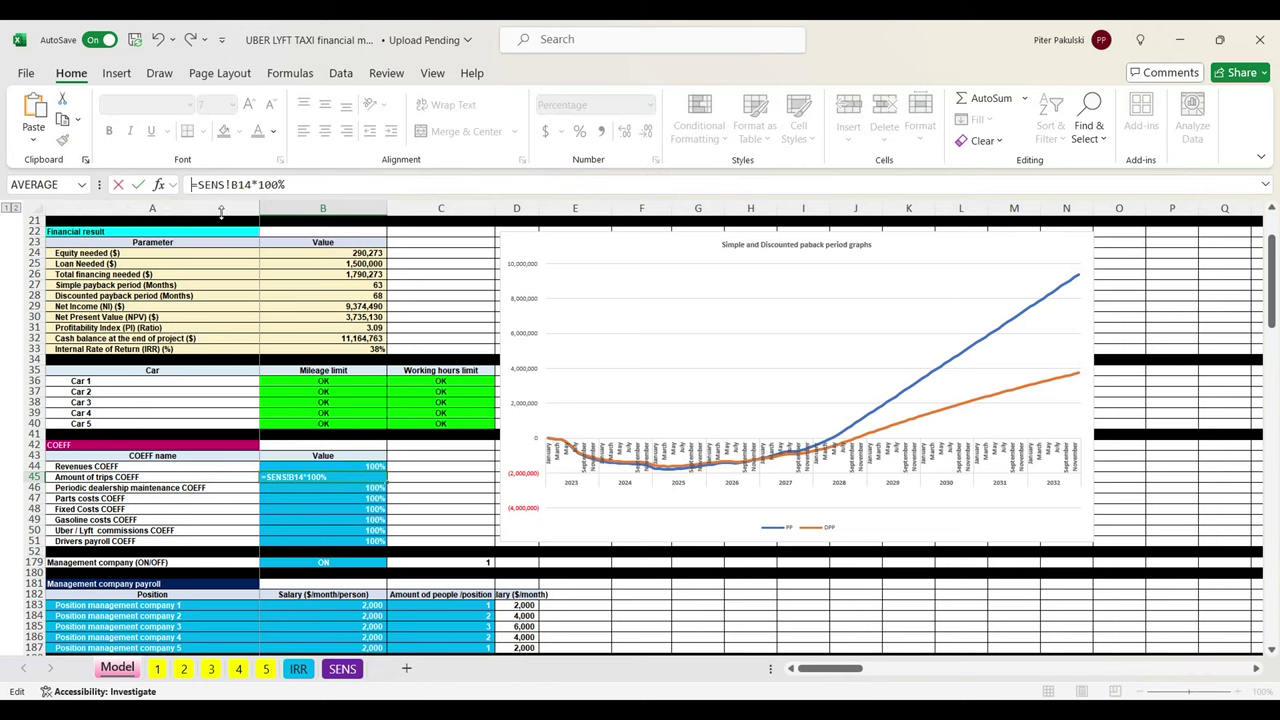
pyautogui.press('Return')
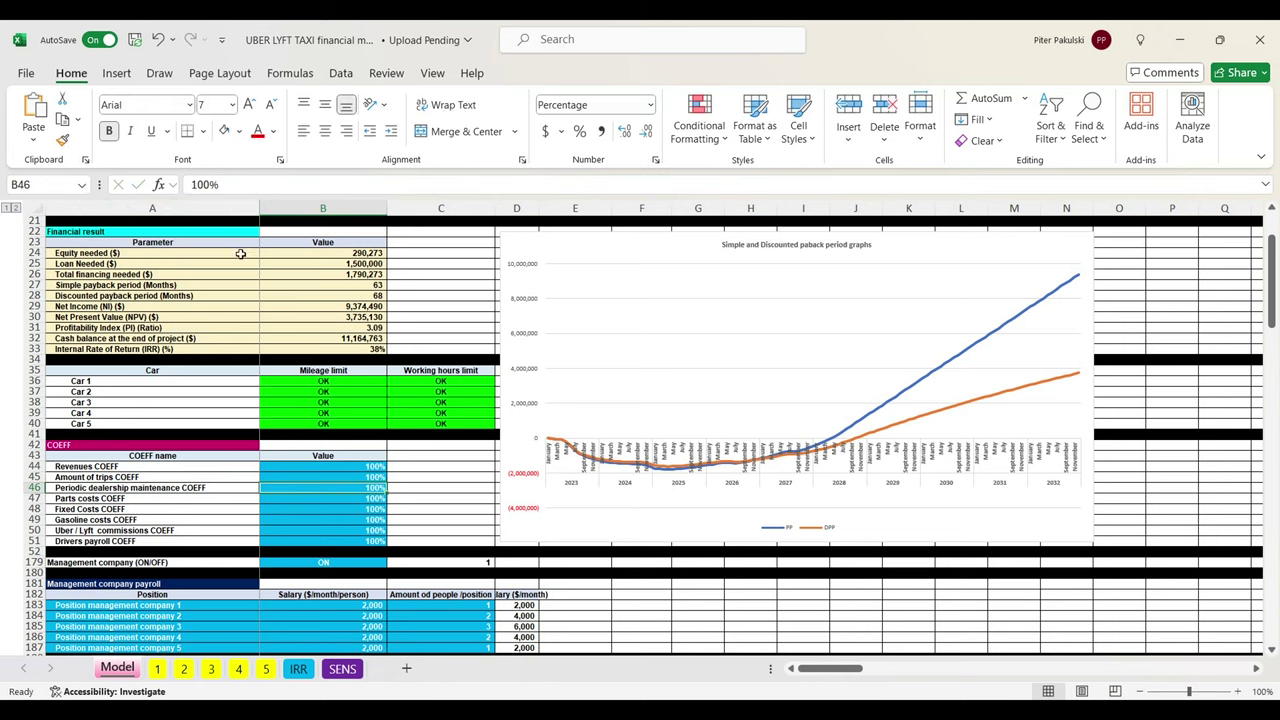
# - Run the SENS sensitivity analysis with the Step of changing of parameter set to 30%, and autofit column B to its contents
pyautogui.click(342, 669)
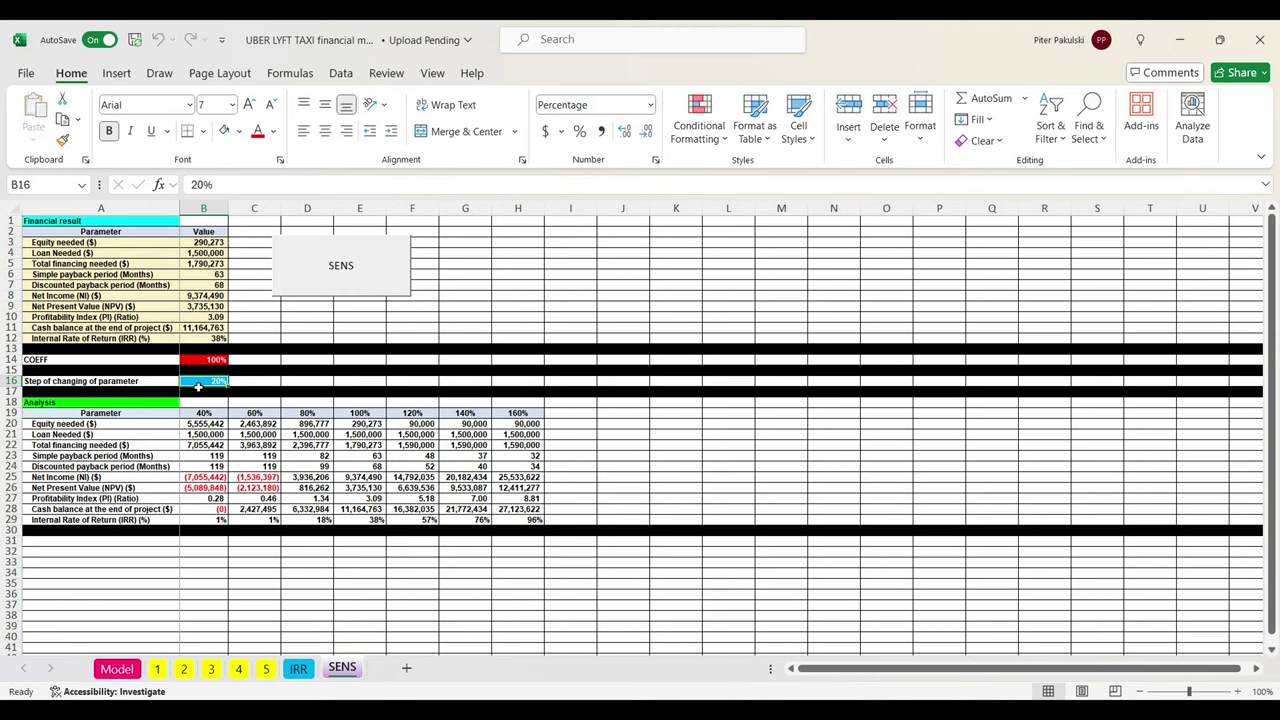
pyautogui.write('3')
pyautogui.press('Return')
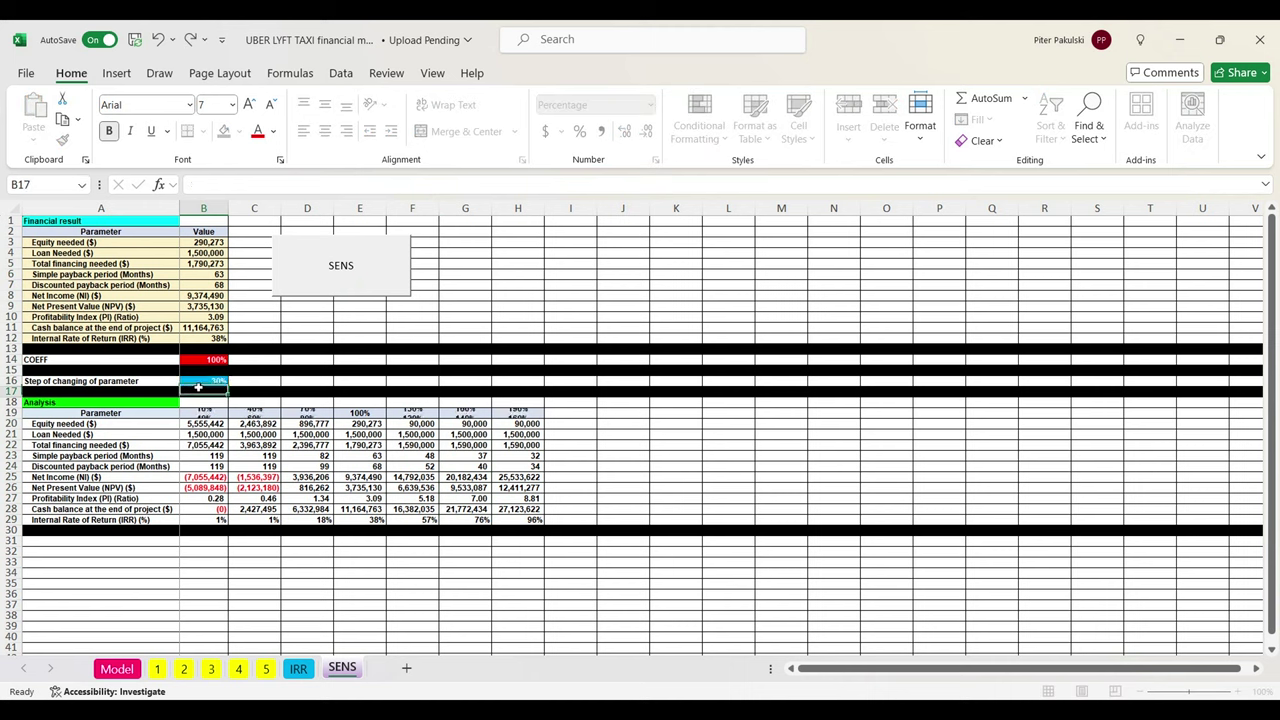
pyautogui.click(384, 263)
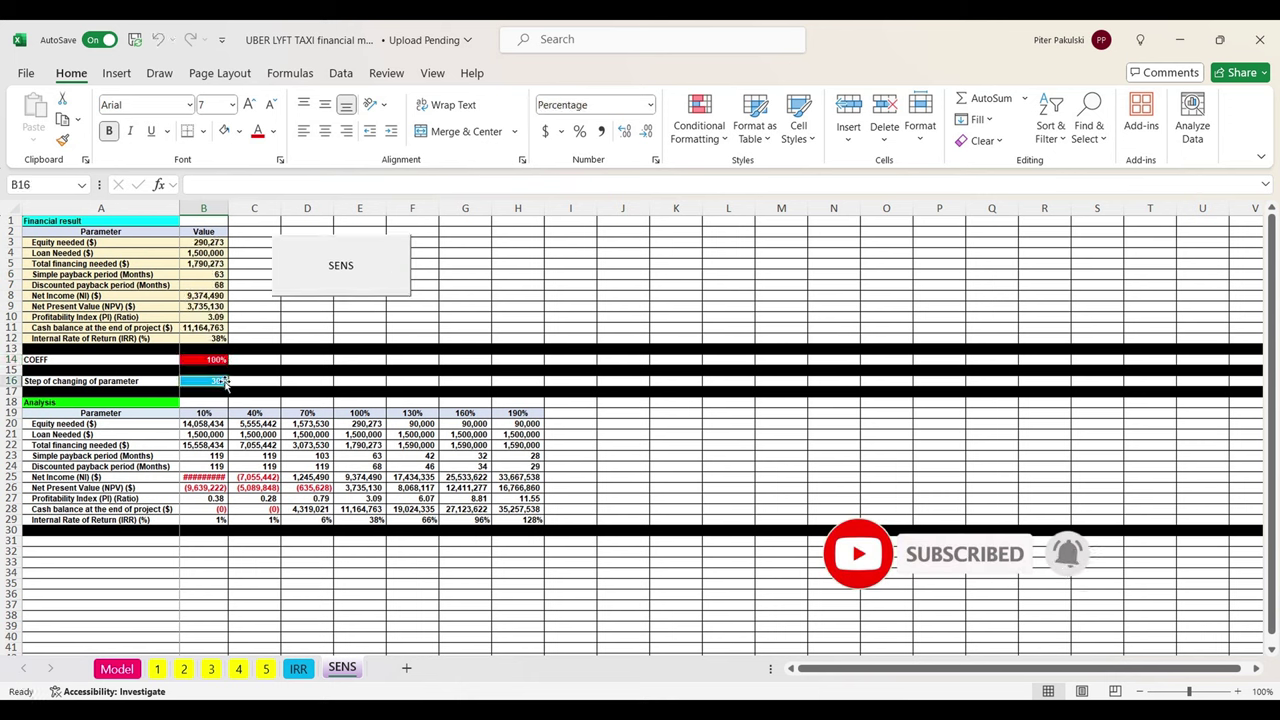
pyautogui.doubleClick(229, 208)
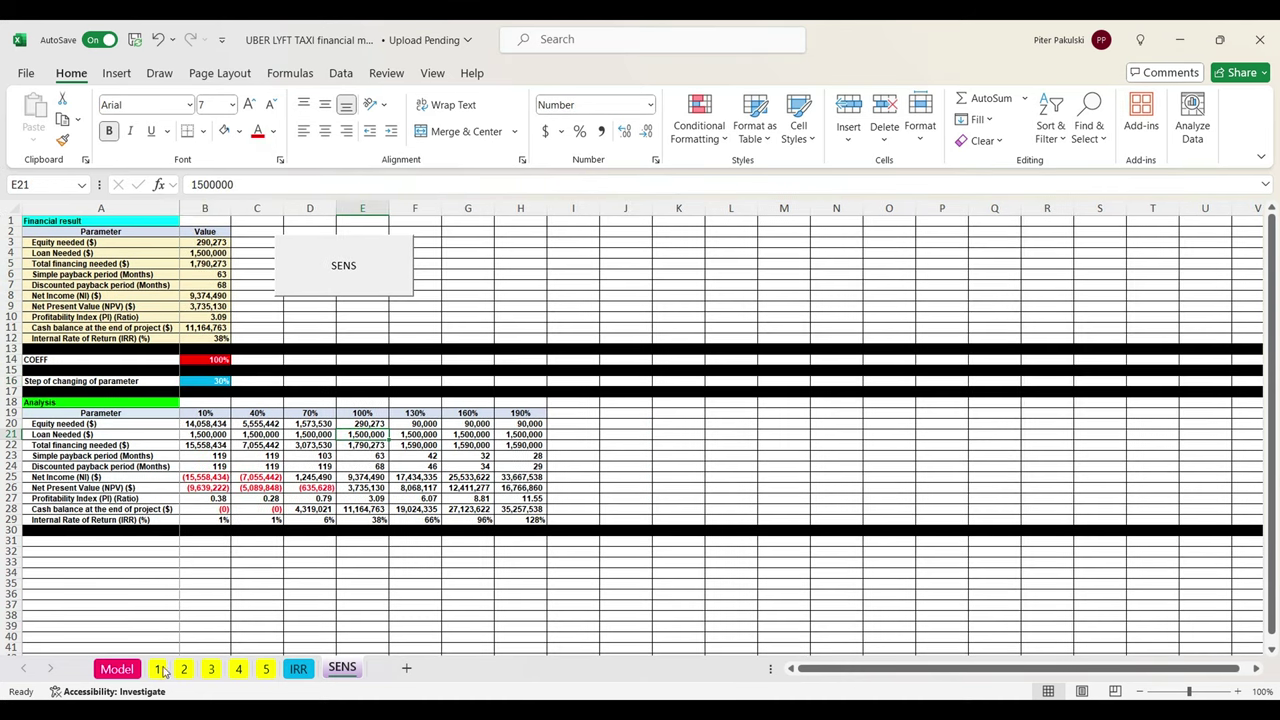
pyautogui.click(116, 668)
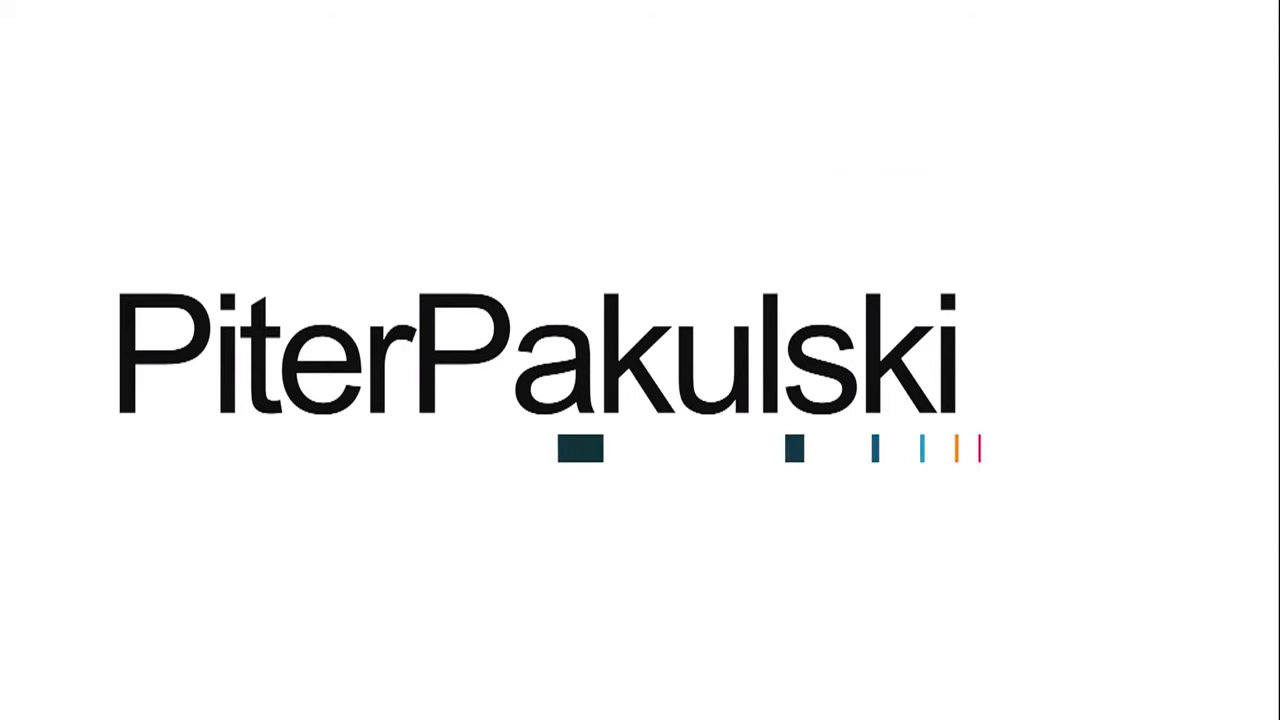